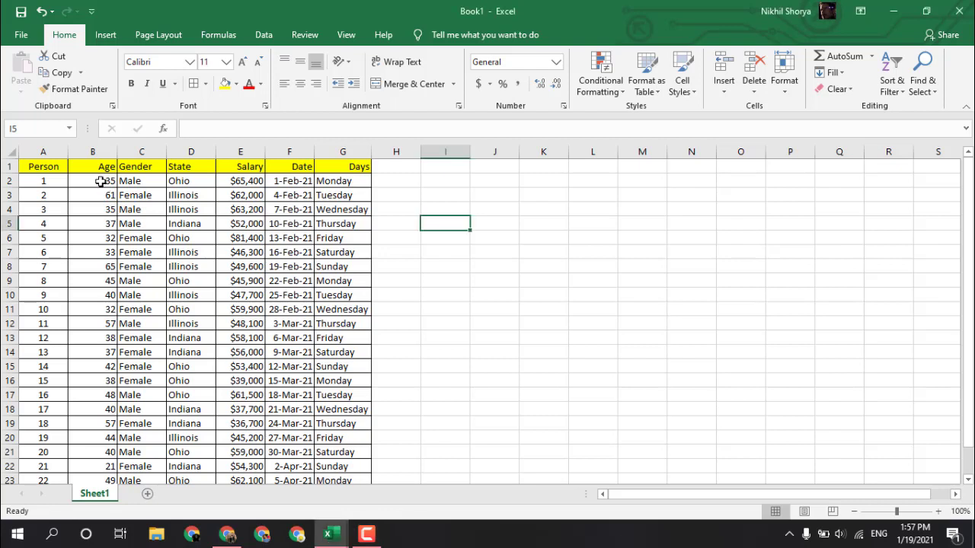
Select the values of the Age column, B2:B23, and look them over.
click(100, 181)
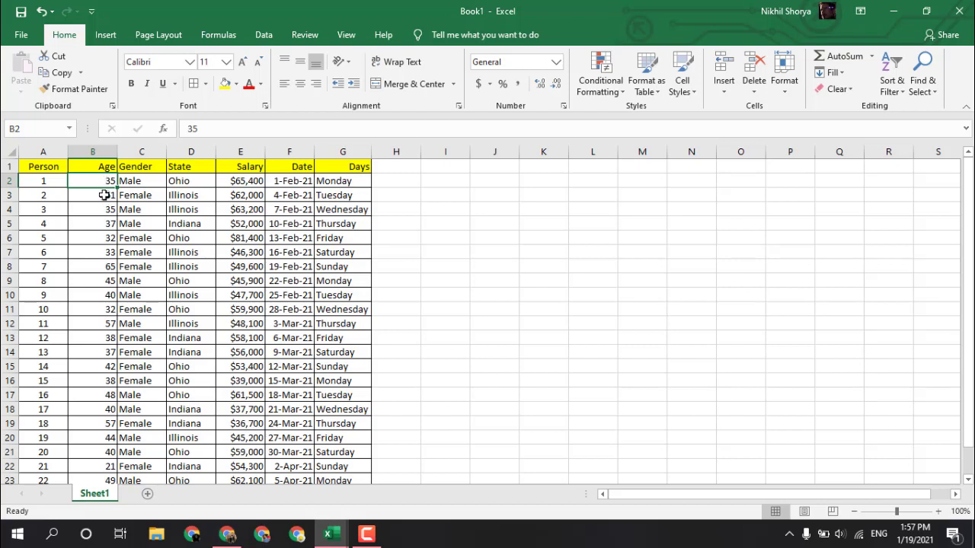
drag(100, 181, 111, 449)
scroll(98, 254, up, 1)
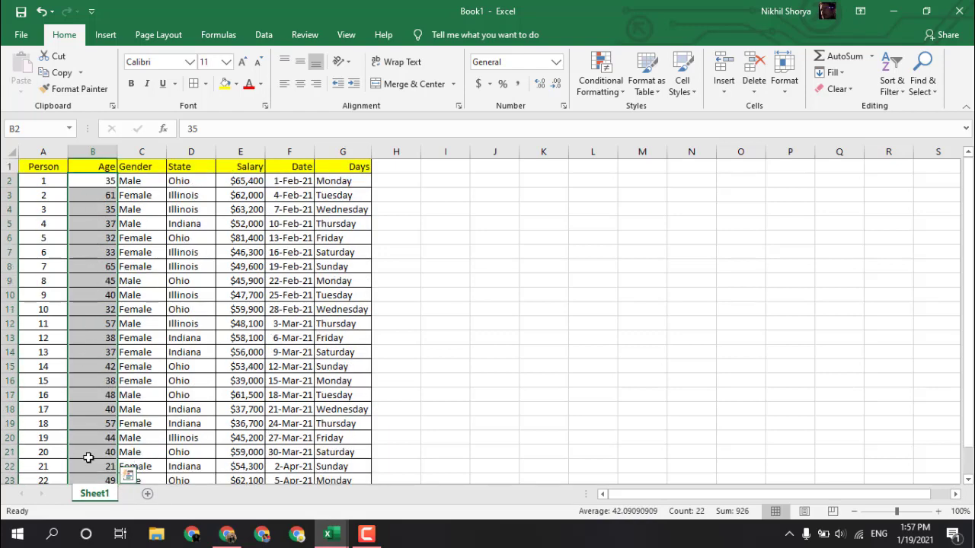
scroll(74, 307, down, 2)
scroll(73, 307, up, 3)
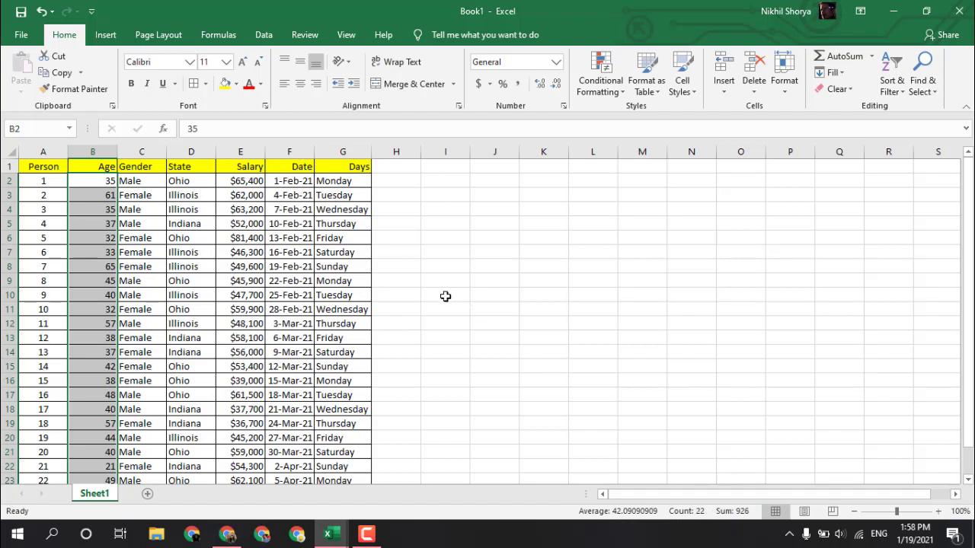
click(335, 235)
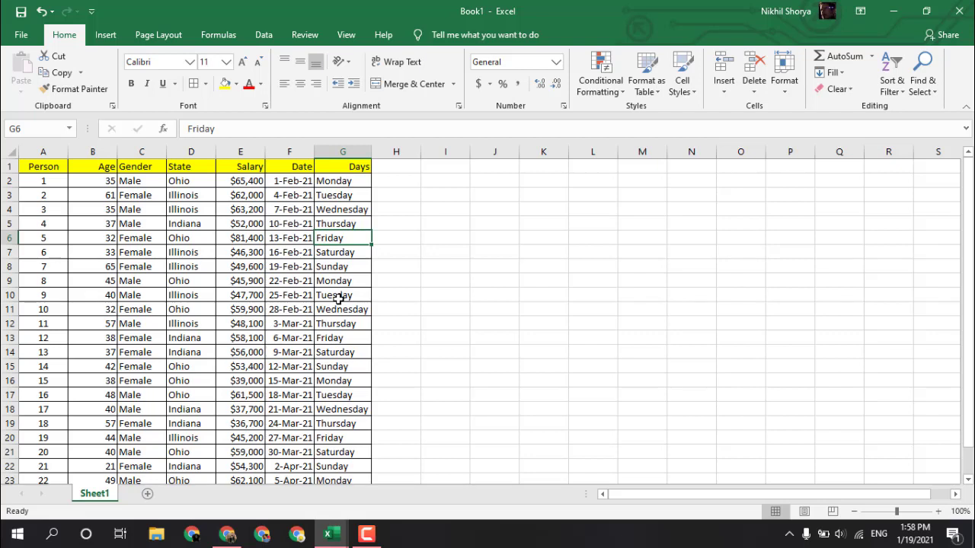
Clear the conditional formatting rules from the entire sheet.
click(601, 83)
mouse_move(646, 285)
click(728, 303)
click(404, 223)
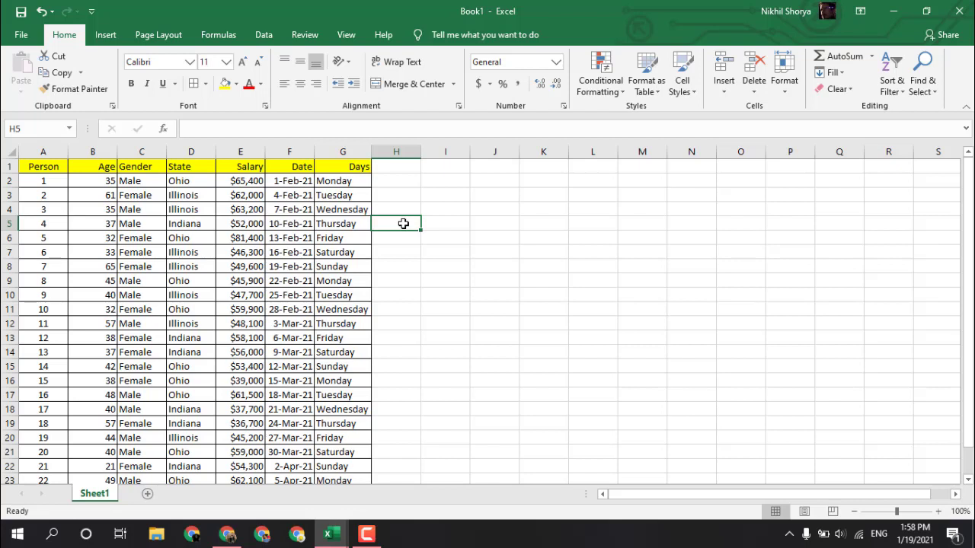
click(620, 90)
mouse_move(656, 128)
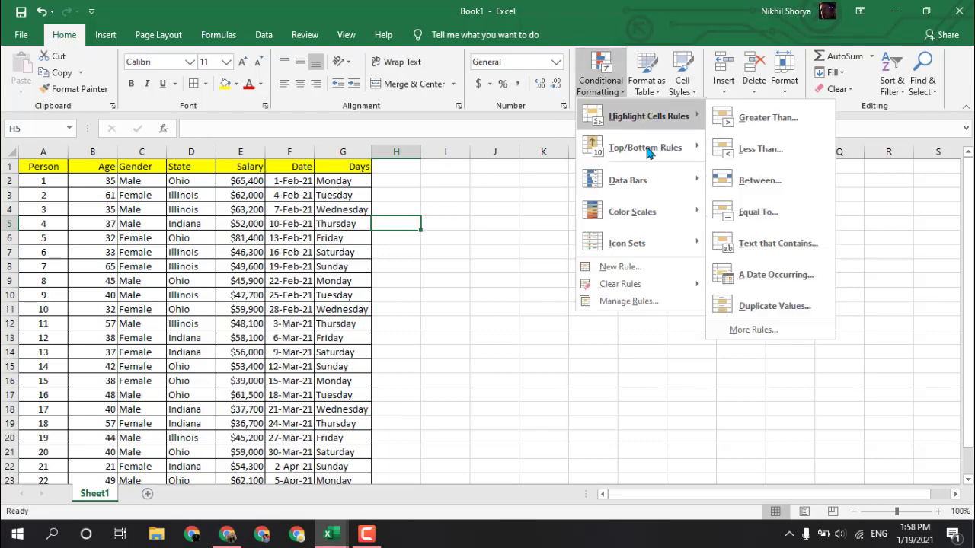
mouse_move(649, 160)
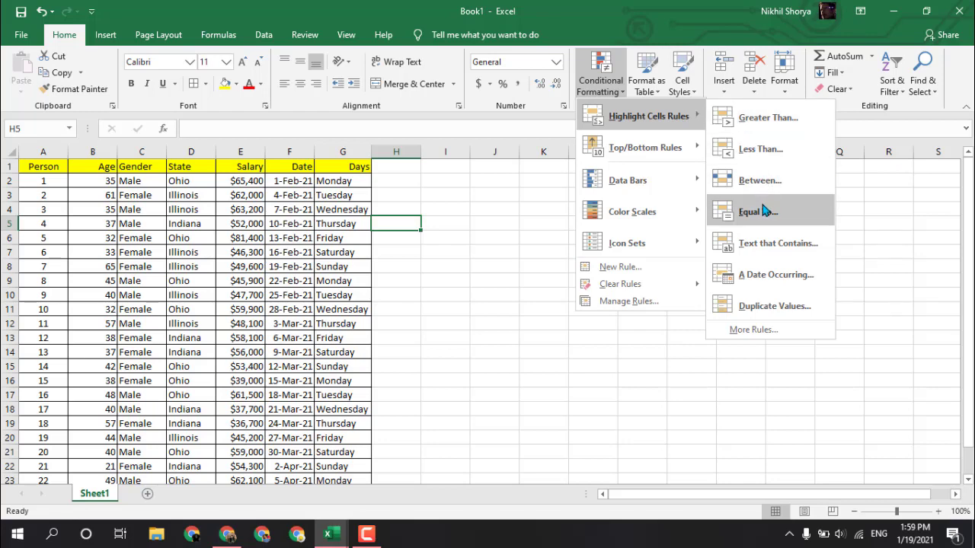
click(415, 219)
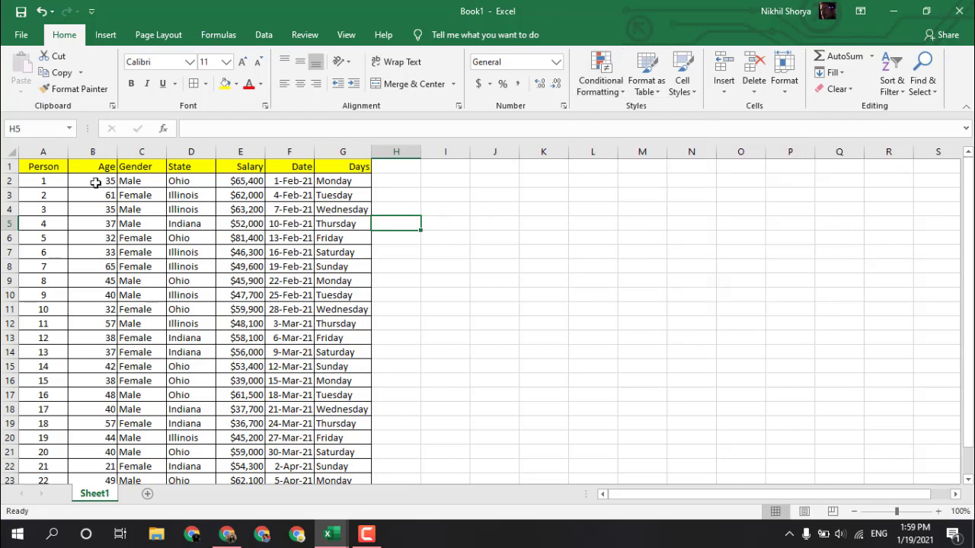
Select the Age values in B2:B23, then reduce the selection to the first age.
drag(99, 181, 104, 457)
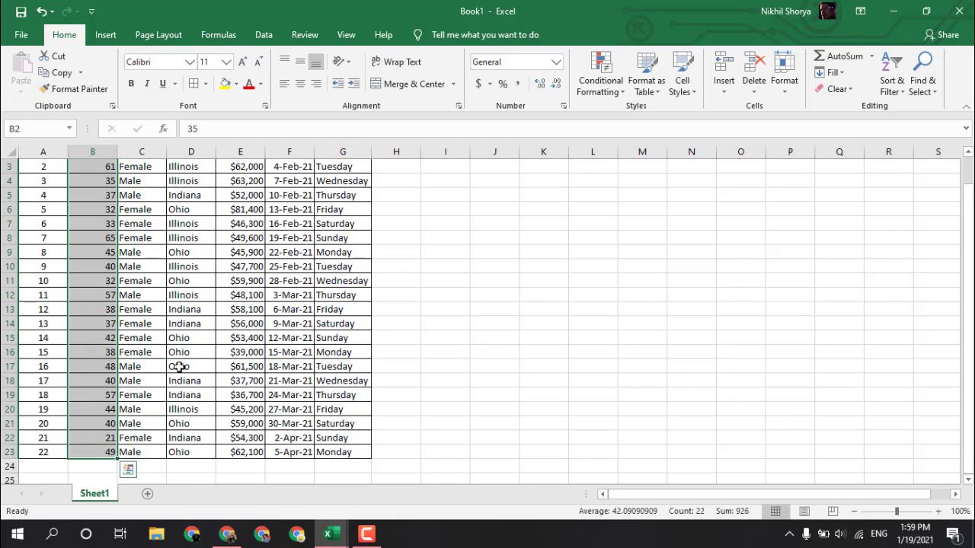
scroll(179, 366, up, 1)
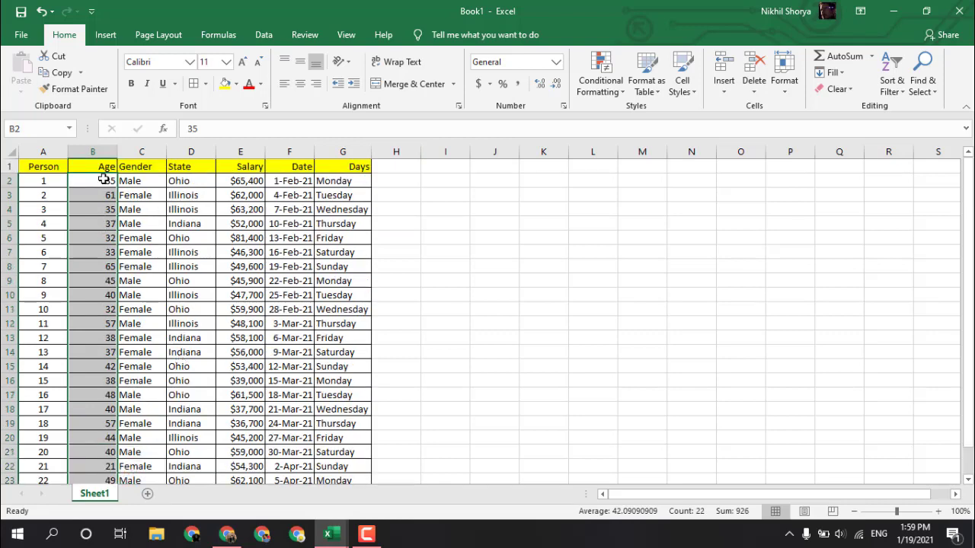
scroll(102, 231, down, 2)
scroll(102, 231, up, 2)
click(105, 185)
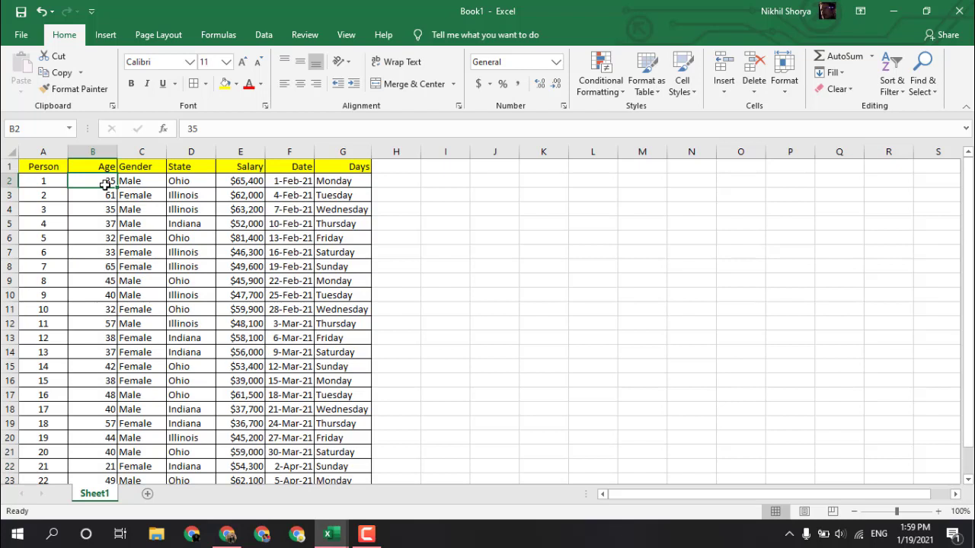
Select all data rows of the table without the header, A2:G23, then release the selection.
click(53, 181)
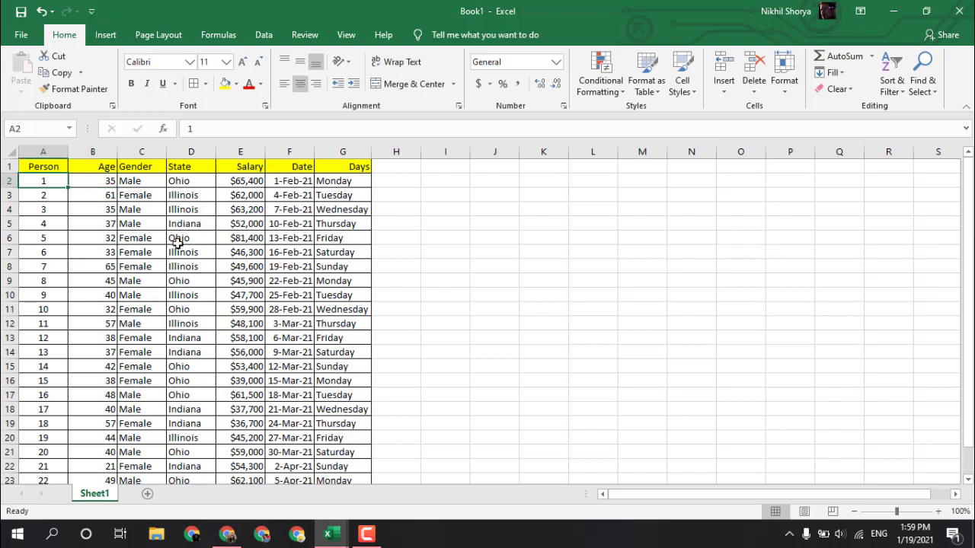
scroll(355, 464, down, 2)
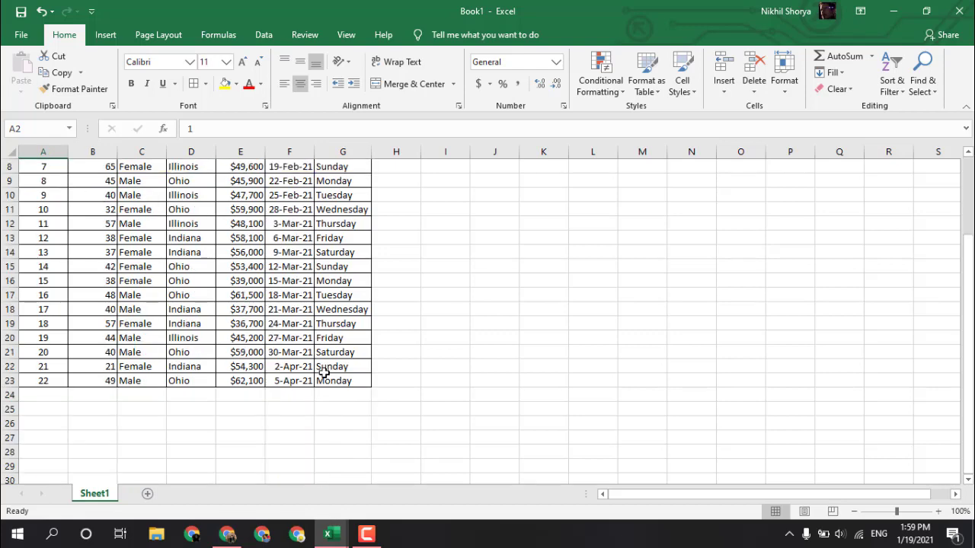
scroll(333, 381, up, 3)
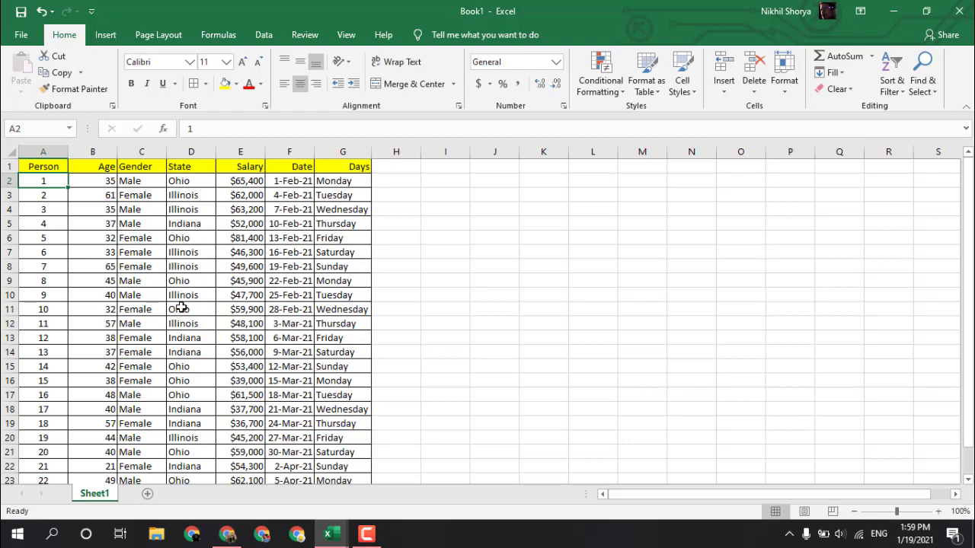
key(ctrl+shift+Down)
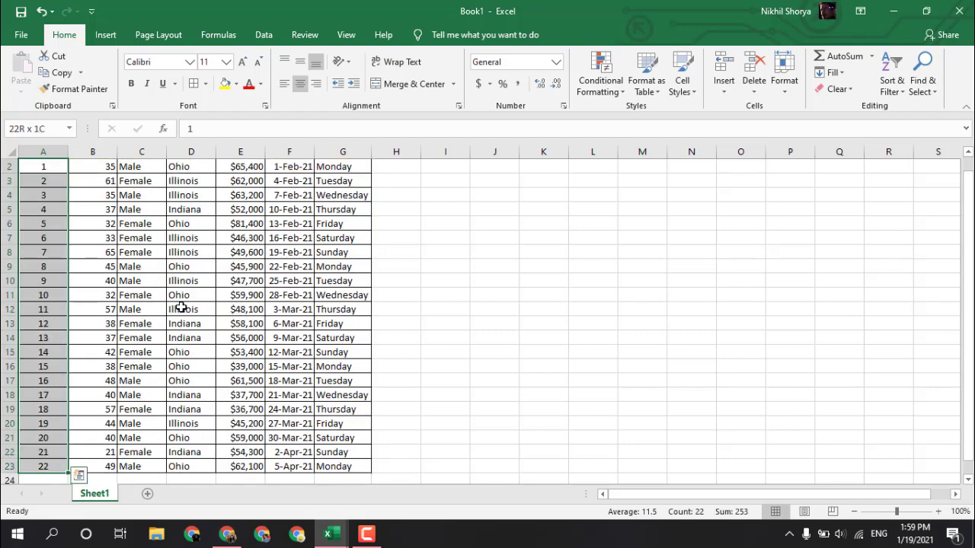
key(ctrl+shift+Right)
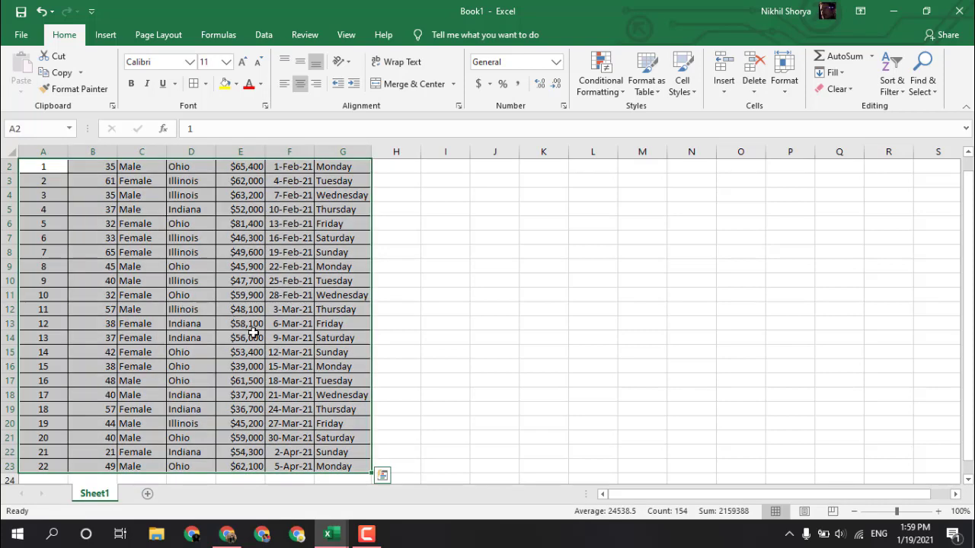
scroll(252, 333, up, 1)
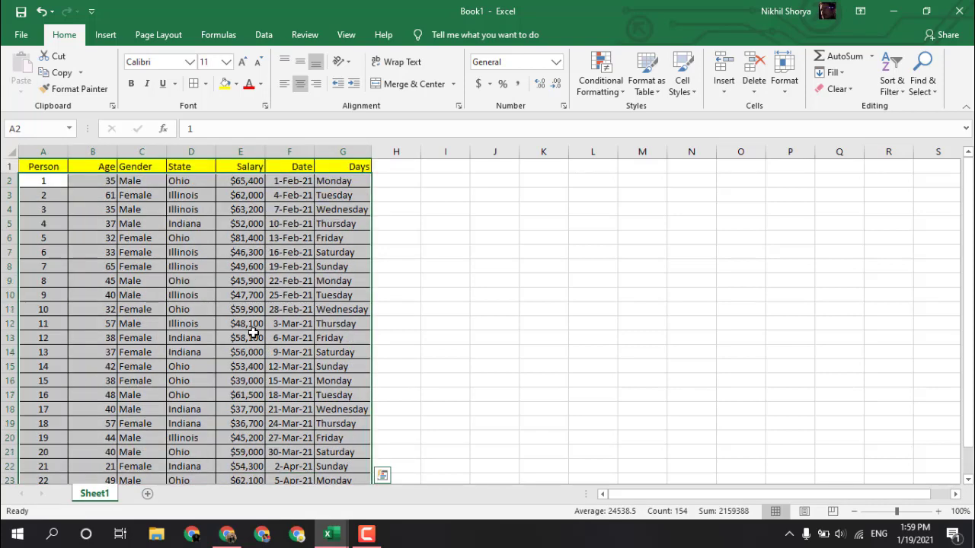
click(253, 333)
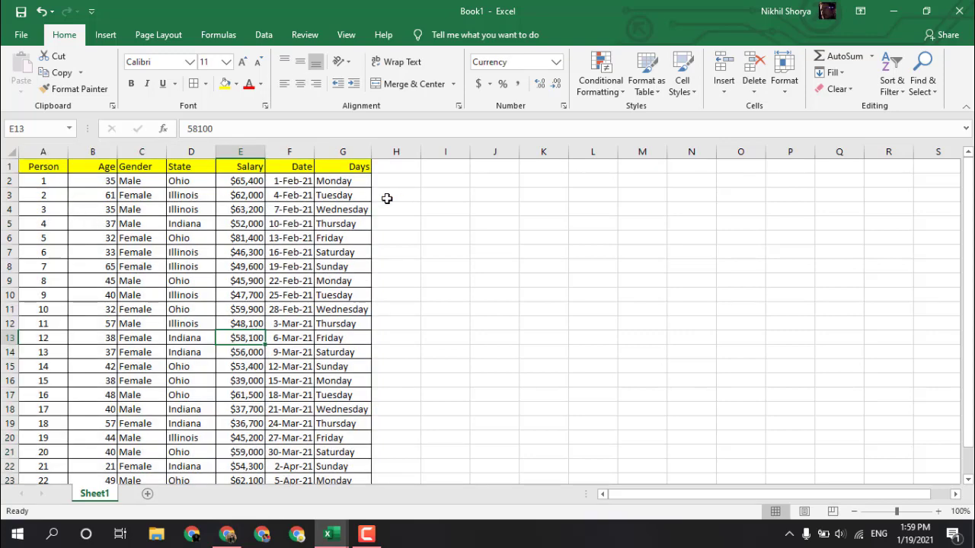
Select the whole table including its header row, then deselect it.
click(52, 165)
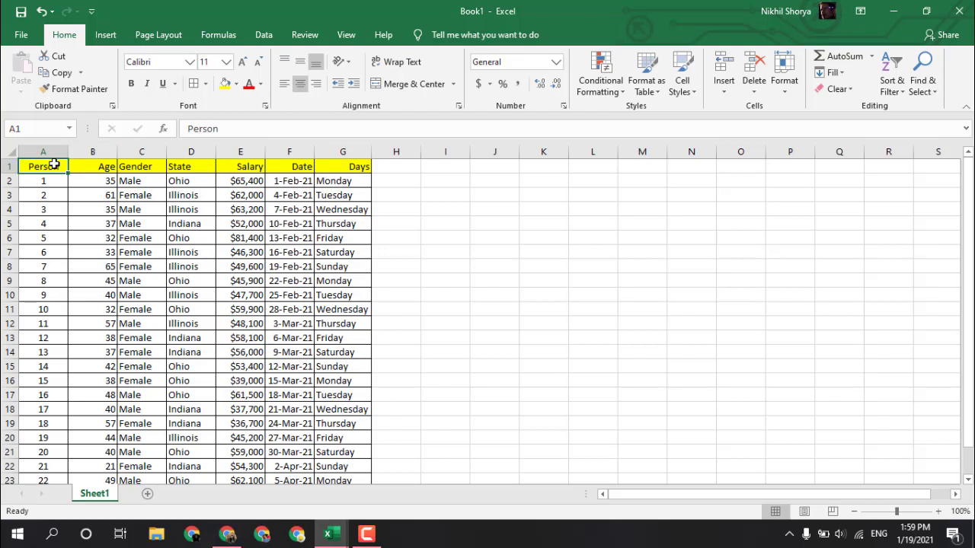
key(ctrl+shift+Right)
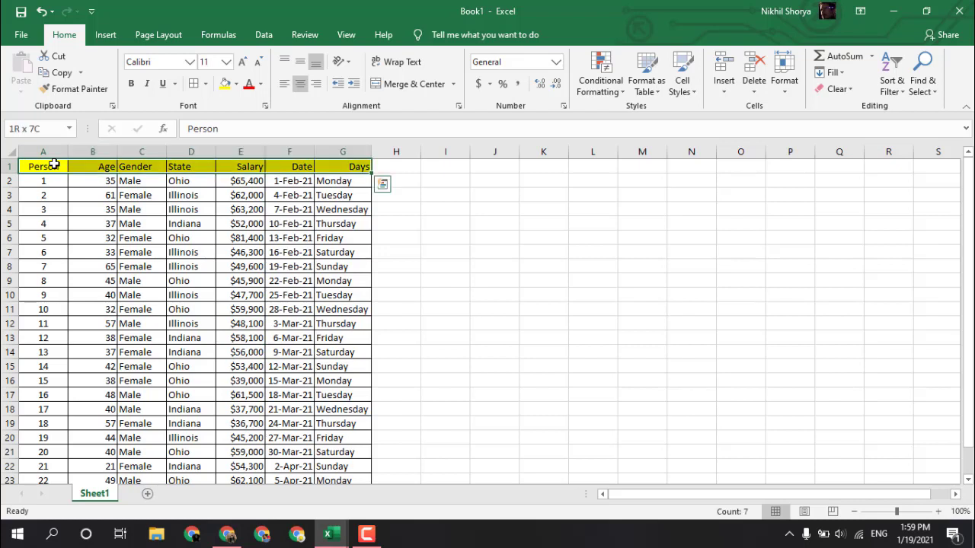
key(ctrl+shift+Down)
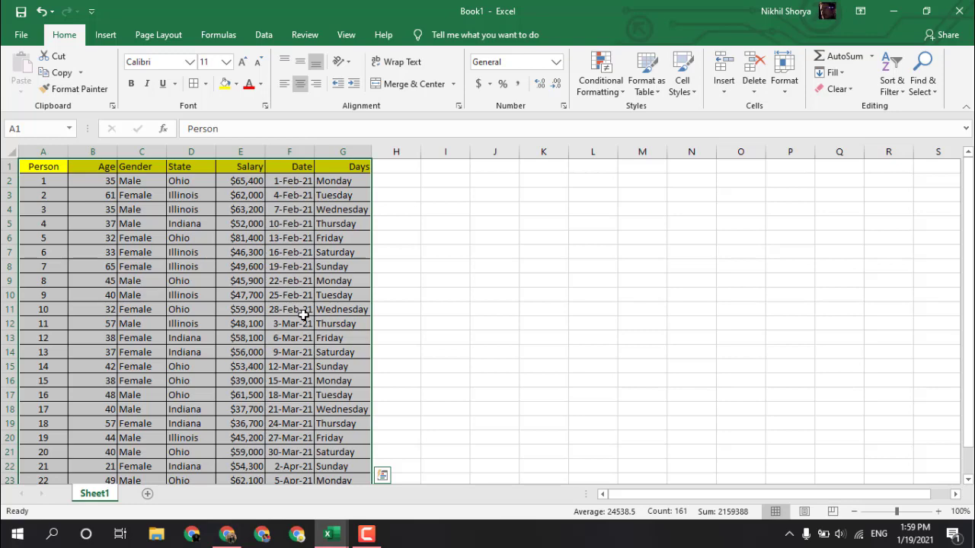
click(434, 209)
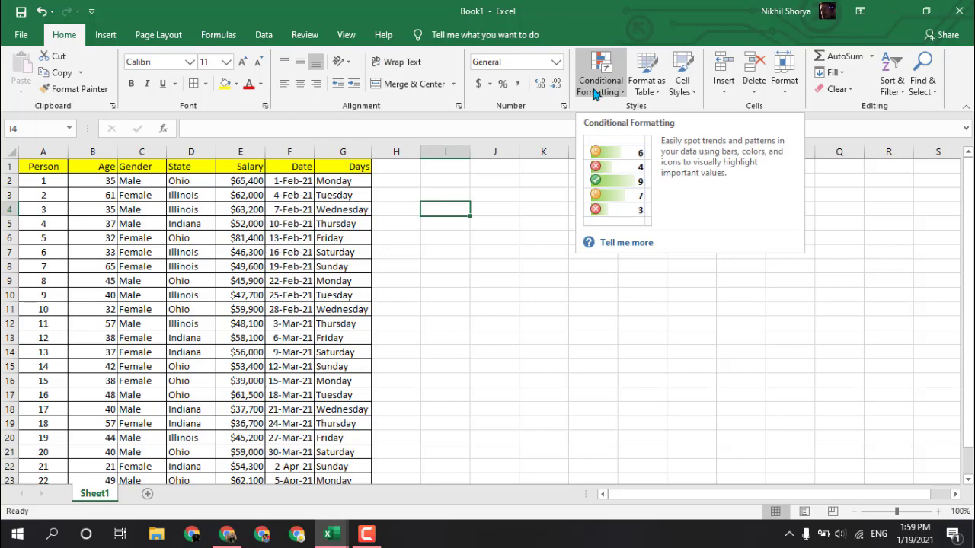
Highlight Age values in B2:B23 greater than 45 using Light Red Fill with Dark Red Text.
click(148, 211)
click(107, 186)
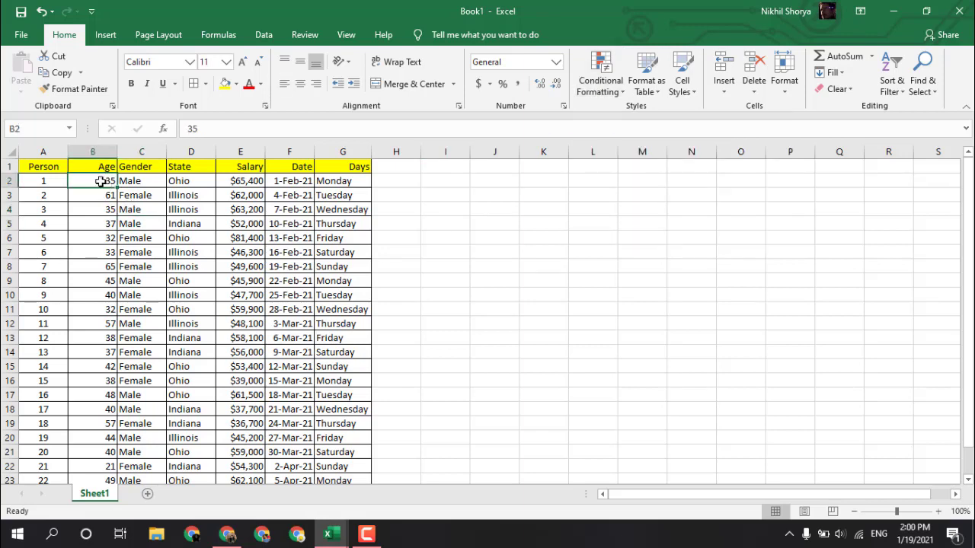
key(ctrl+shift+Down)
scroll(109, 217, up, 1)
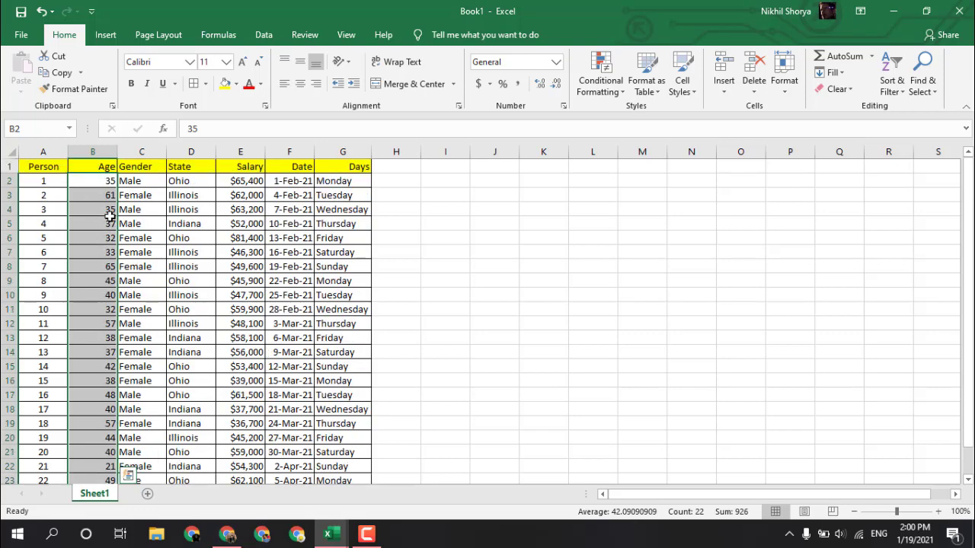
click(614, 96)
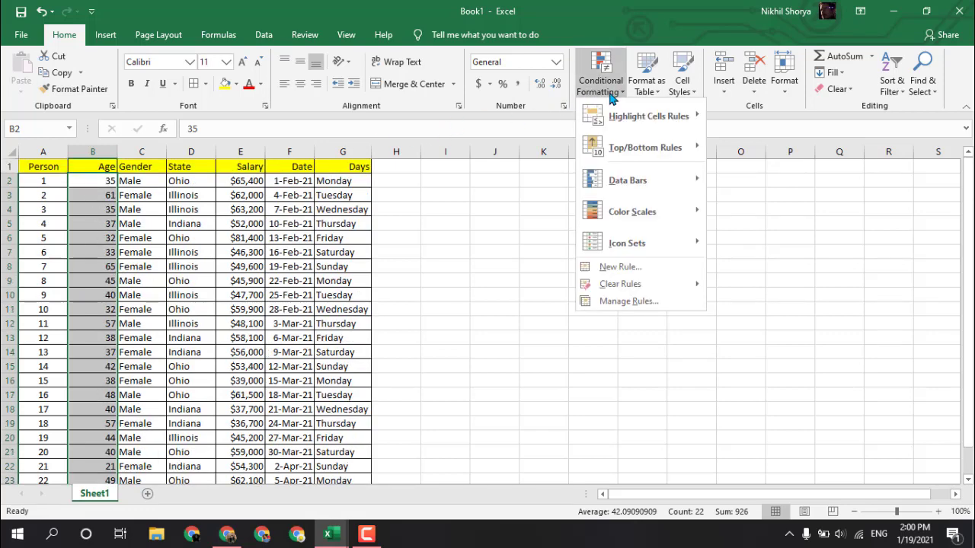
mouse_move(636, 120)
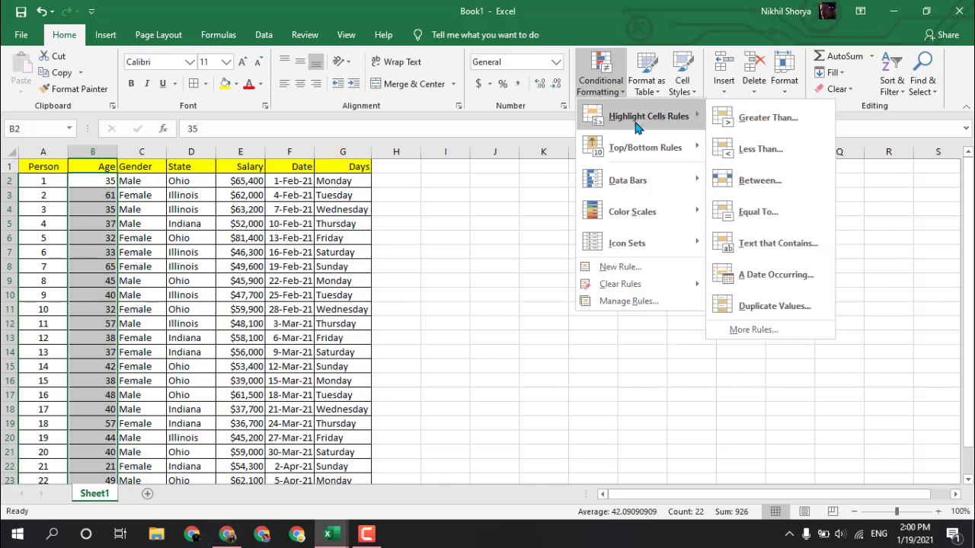
click(767, 119)
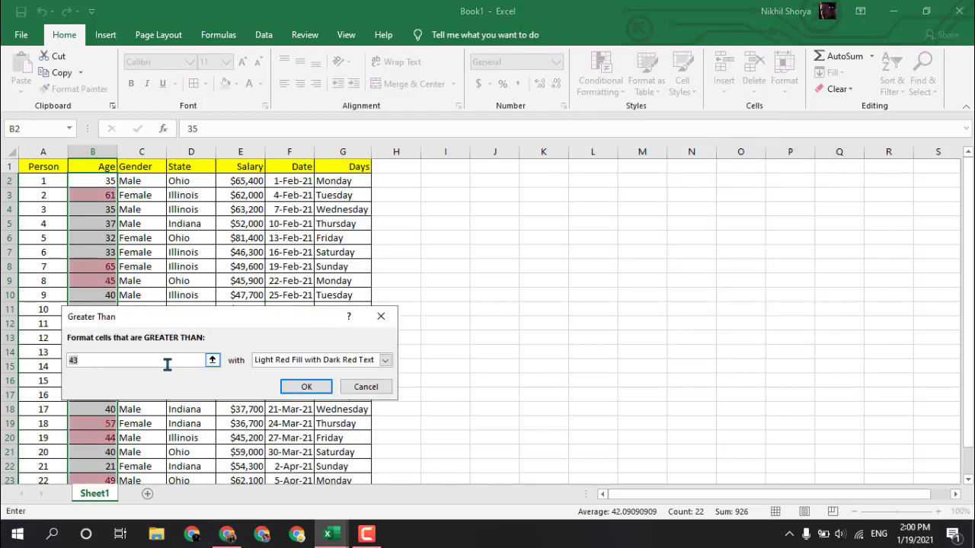
key(BackSpace)
text(45)
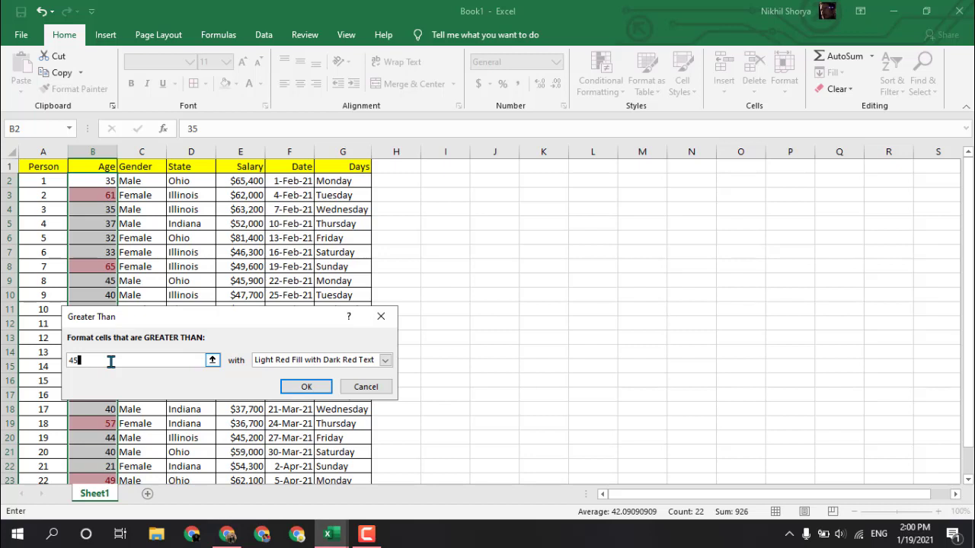
click(306, 386)
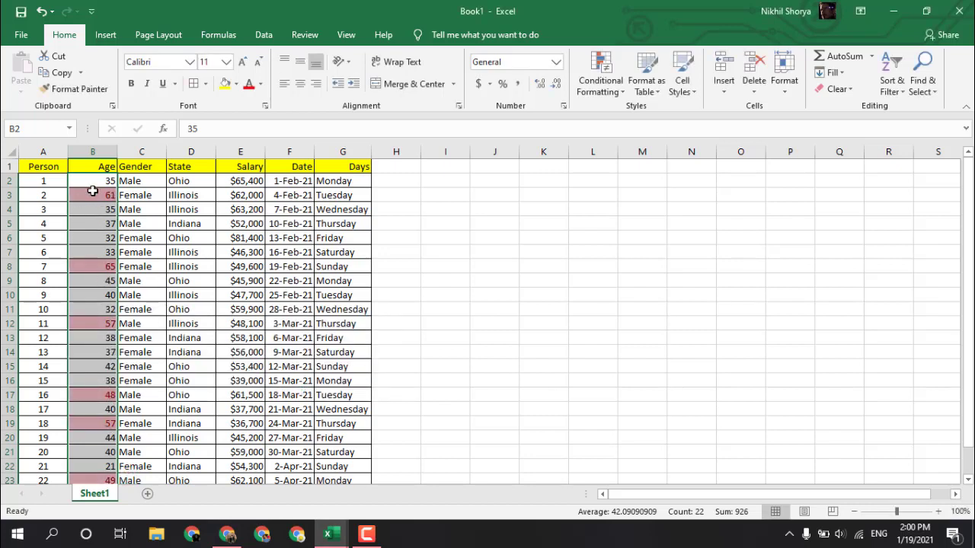
Remove the age highlighting by clearing conditional formatting rules from the entire sheet.
click(601, 85)
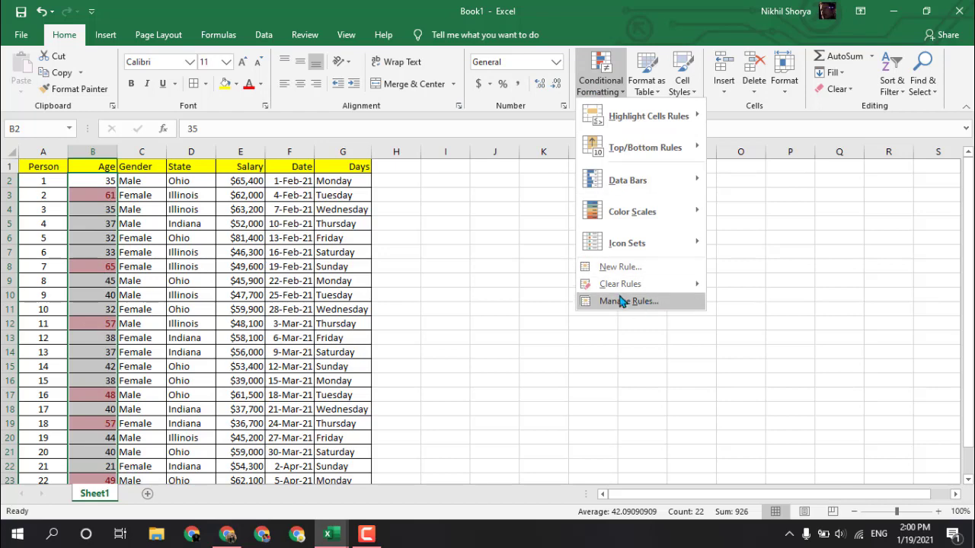
click(570, 150)
click(599, 90)
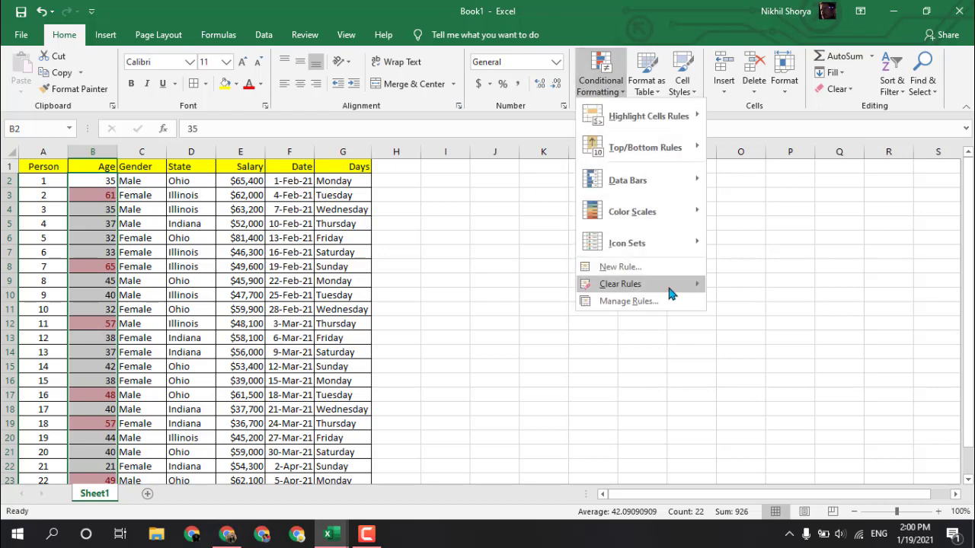
mouse_move(656, 289)
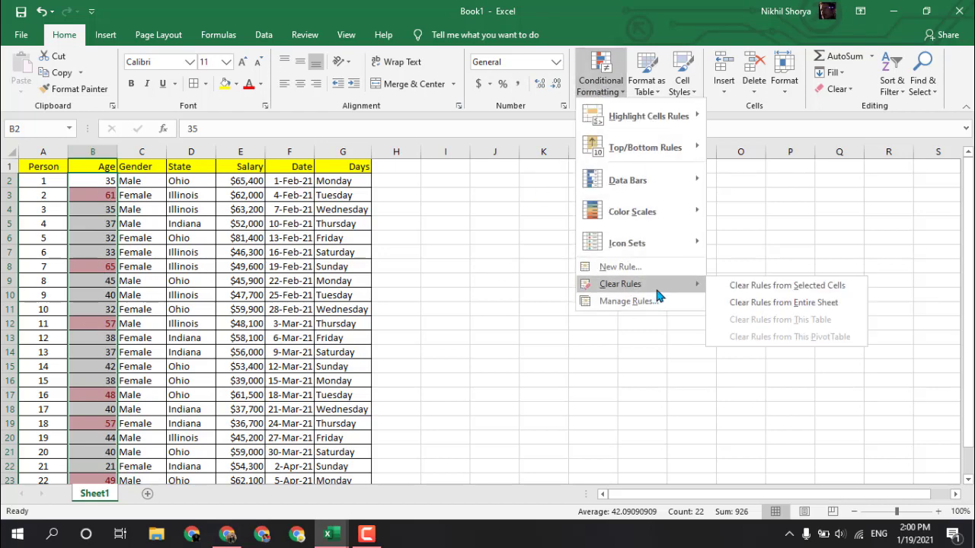
click(763, 303)
Set up a Greater Than 43 highlight rule on the Age values B2:B23 using a custom format with dark blue fill.
click(605, 80)
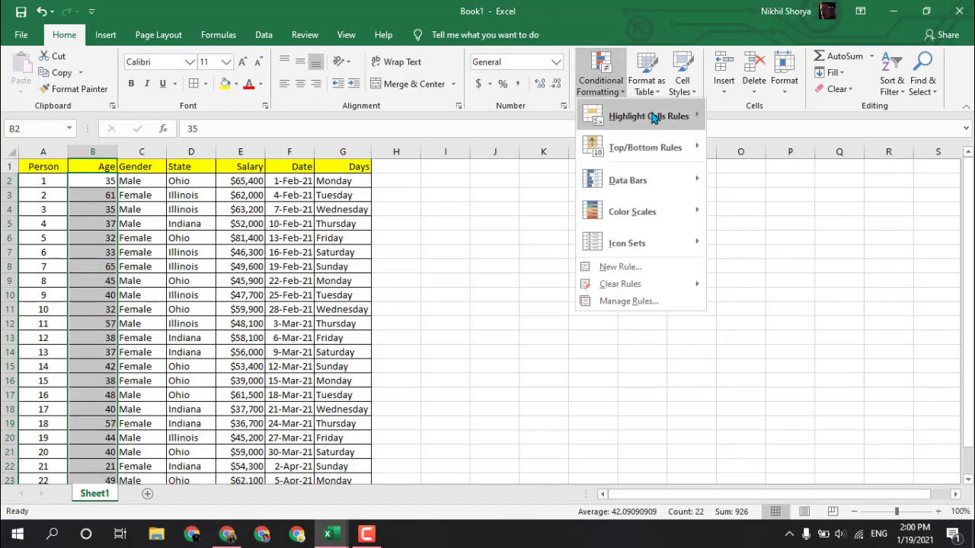
mouse_move(653, 117)
click(697, 120)
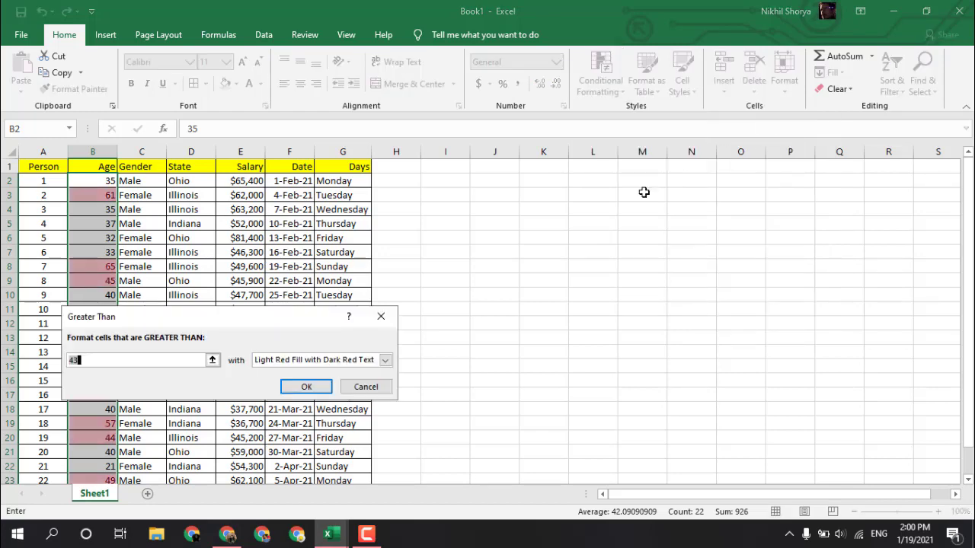
click(387, 361)
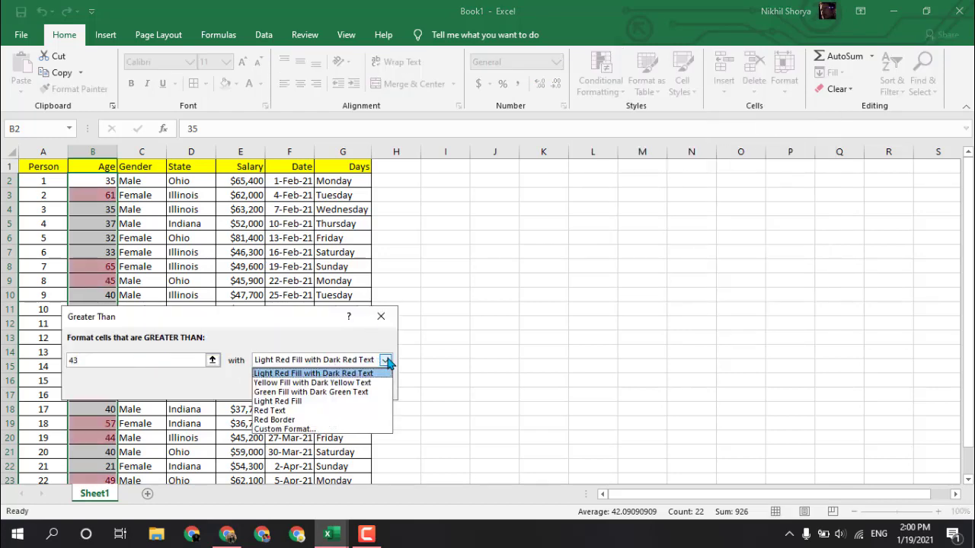
click(323, 430)
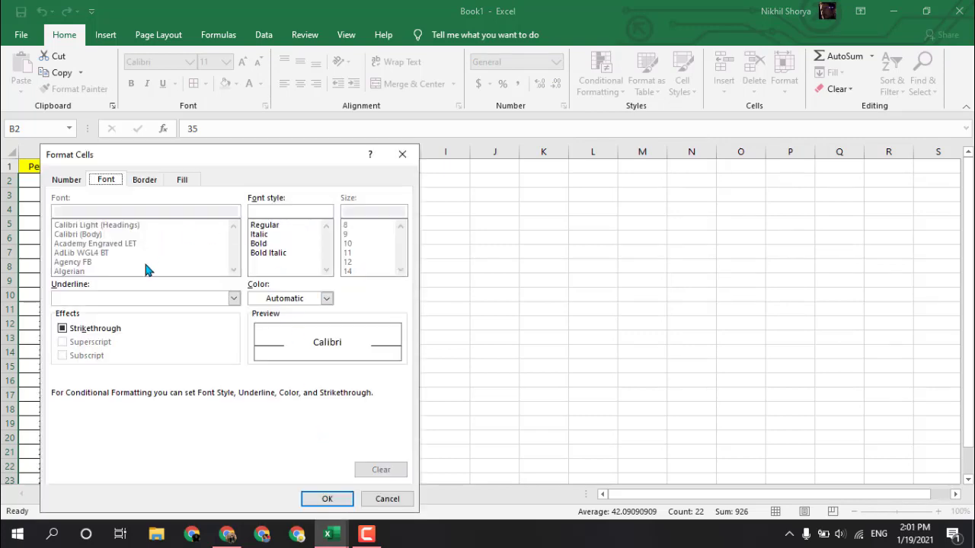
click(182, 181)
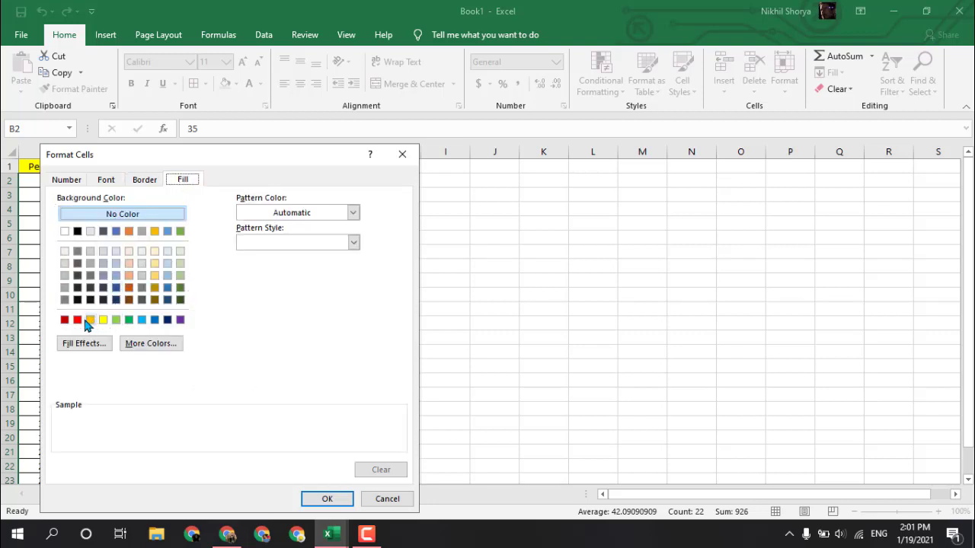
click(167, 319)
click(317, 499)
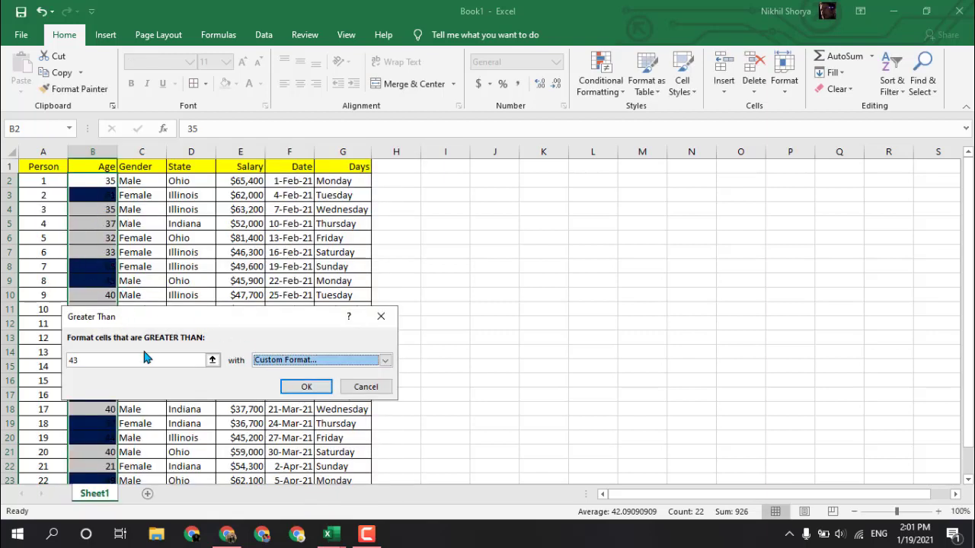
Change the Greater Than rule's format to Green Fill with Dark Green Text and apply it to the Age values.
click(311, 363)
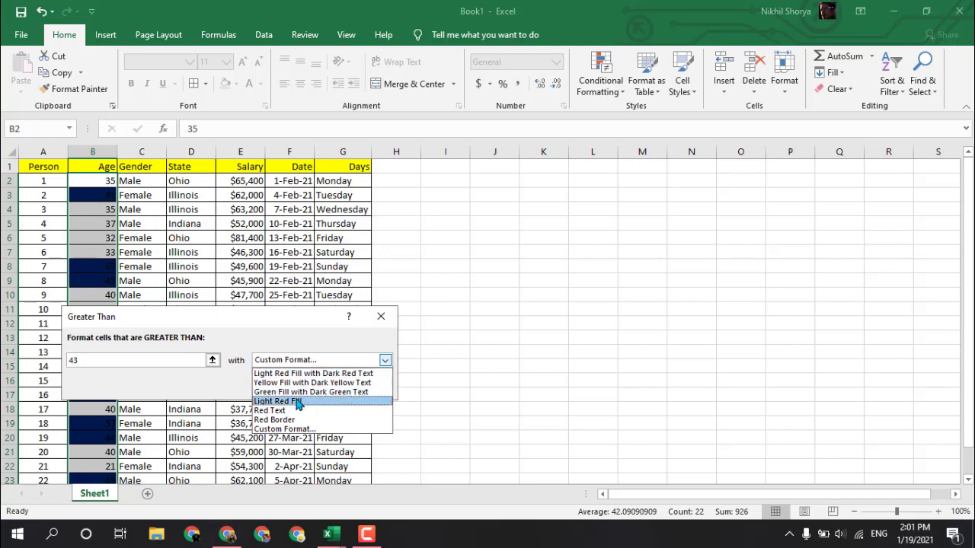
click(297, 393)
click(307, 386)
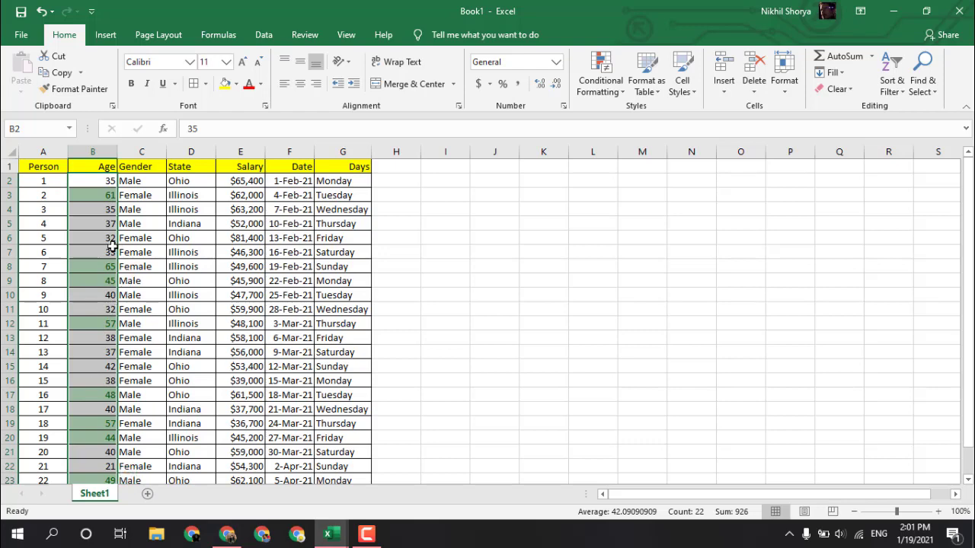
Clear the conditional formatting rules from the entire sheet to remove the green Greater Than highlighting.
click(616, 90)
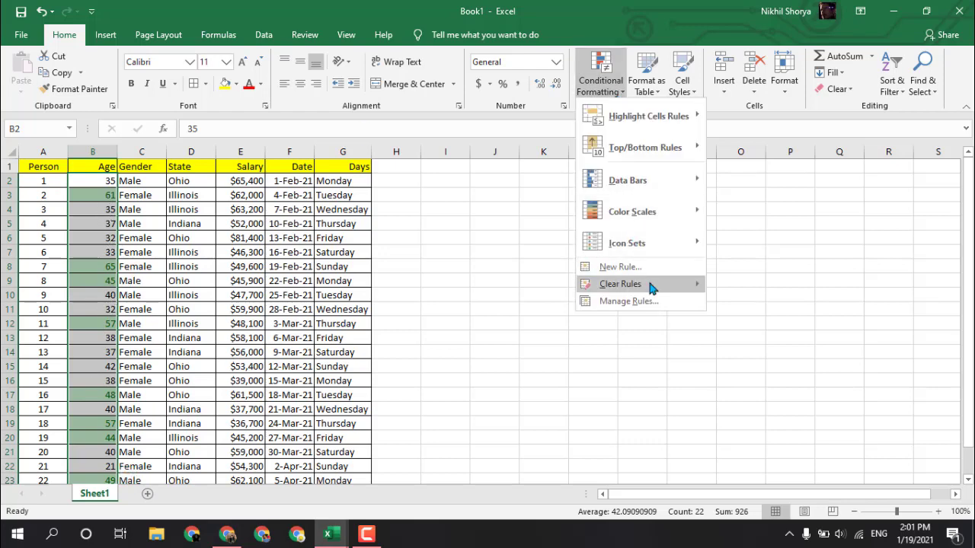
mouse_move(651, 285)
click(766, 304)
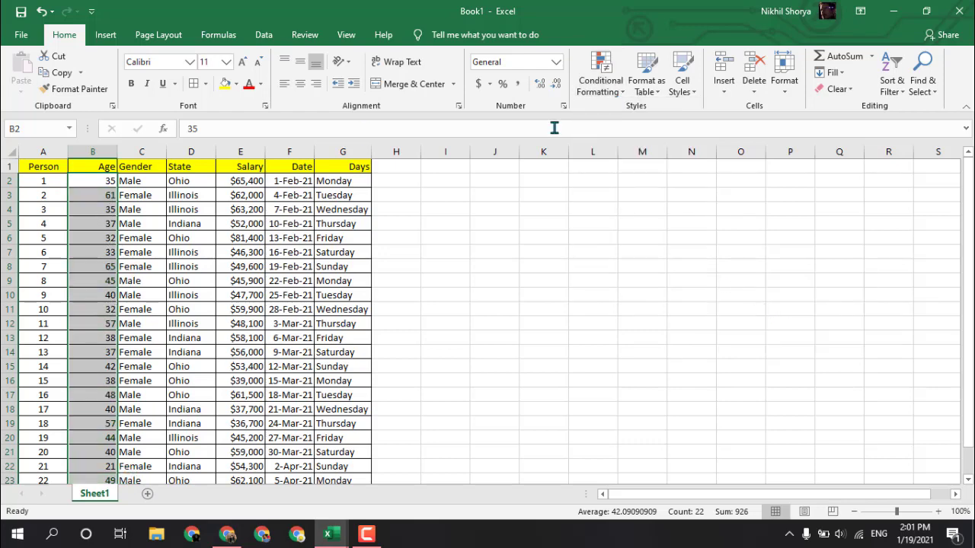
Highlight Age values in B2:B23 less than 45 using Green Fill with Dark Green Text, then release the selection.
click(596, 90)
mouse_move(643, 118)
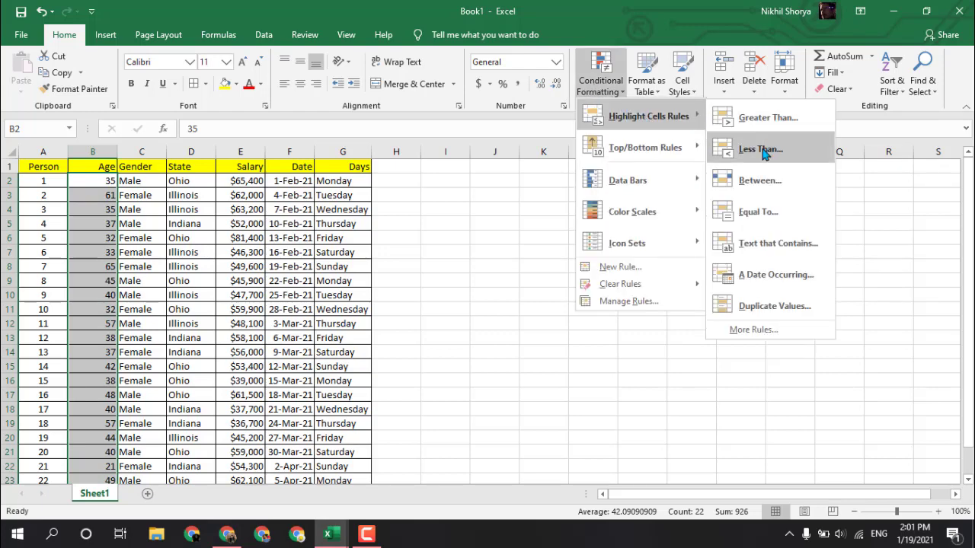
click(764, 150)
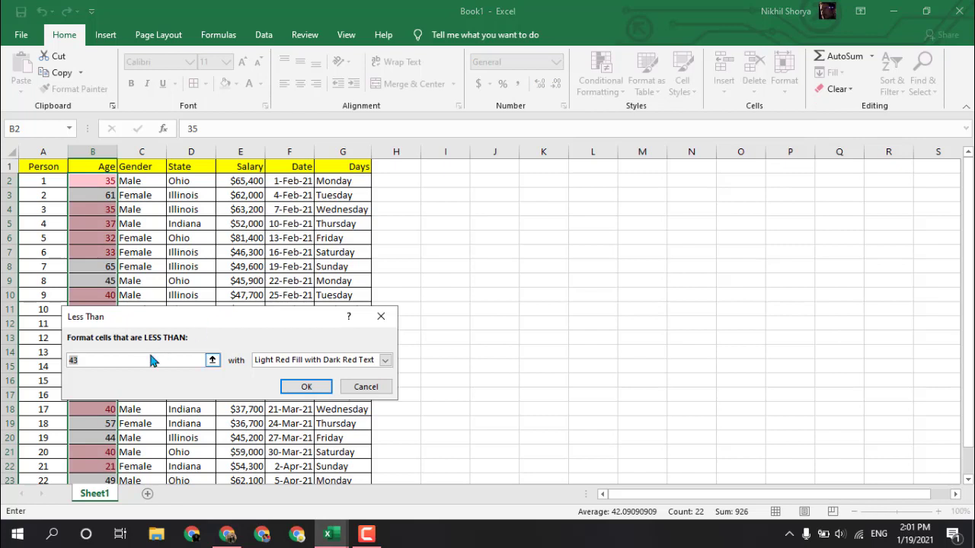
key(BackSpace)
text(45)
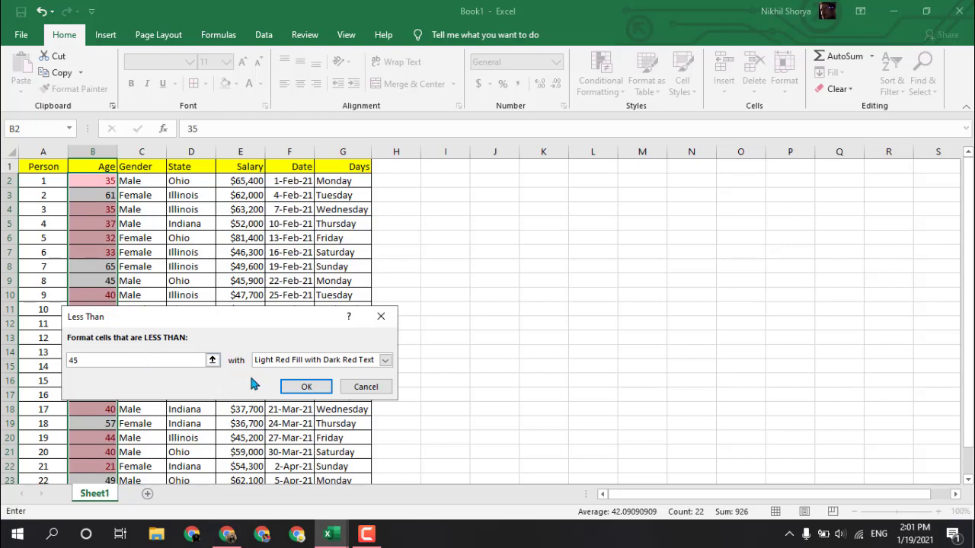
click(385, 360)
click(296, 392)
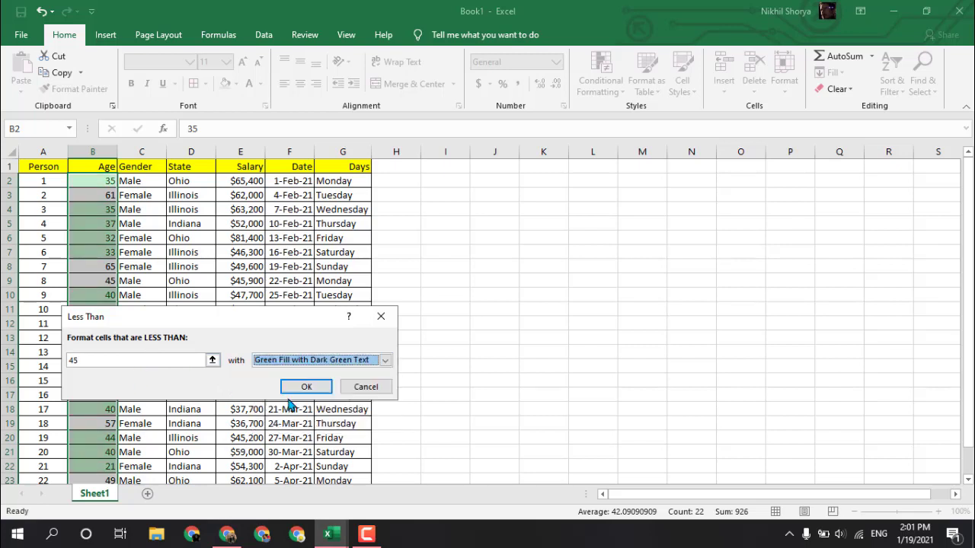
click(299, 390)
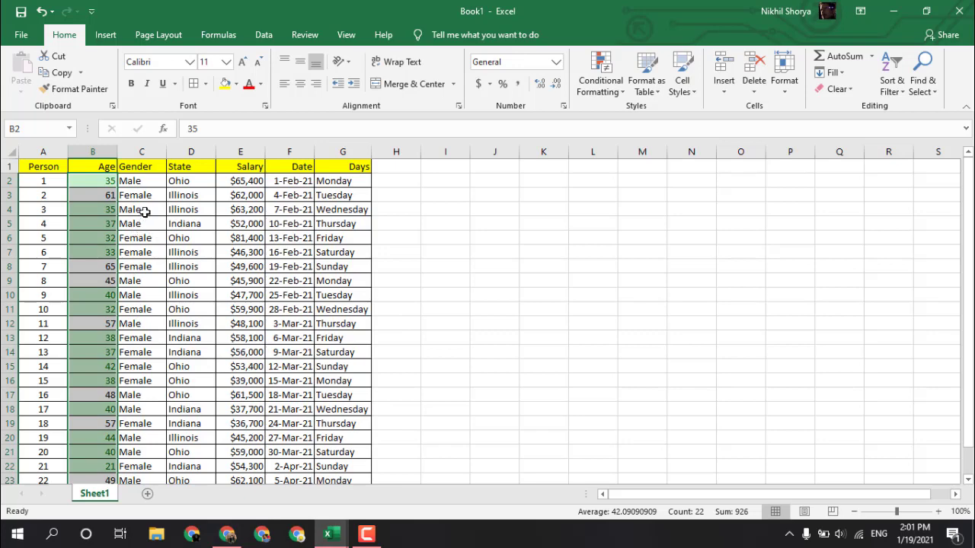
click(145, 212)
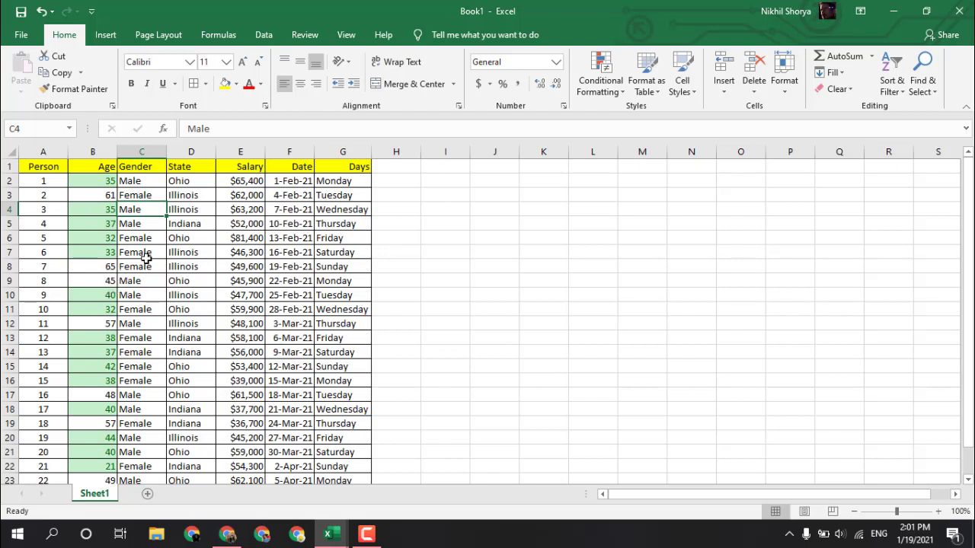
Remove the Less Than highlighting from the Age column by clearing its conditional formatting rules.
click(104, 178)
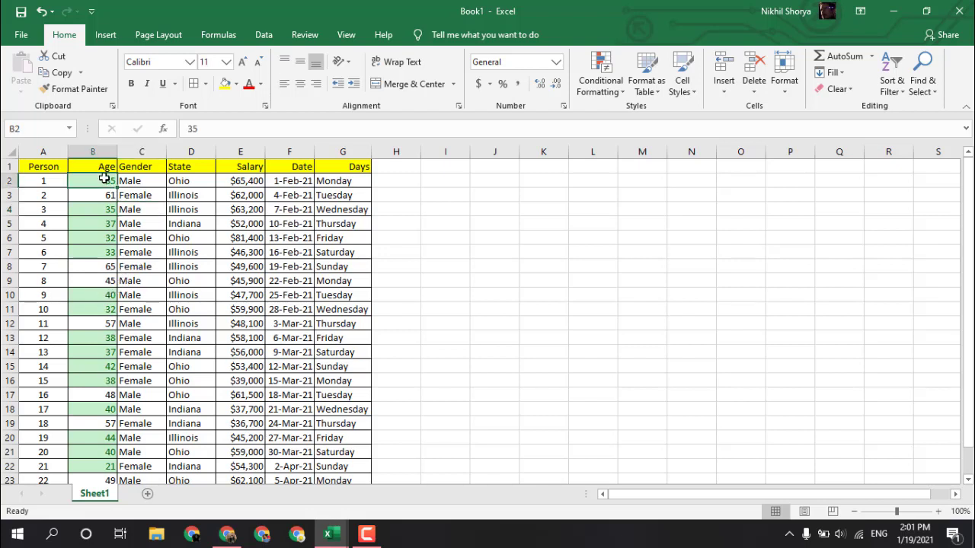
click(601, 76)
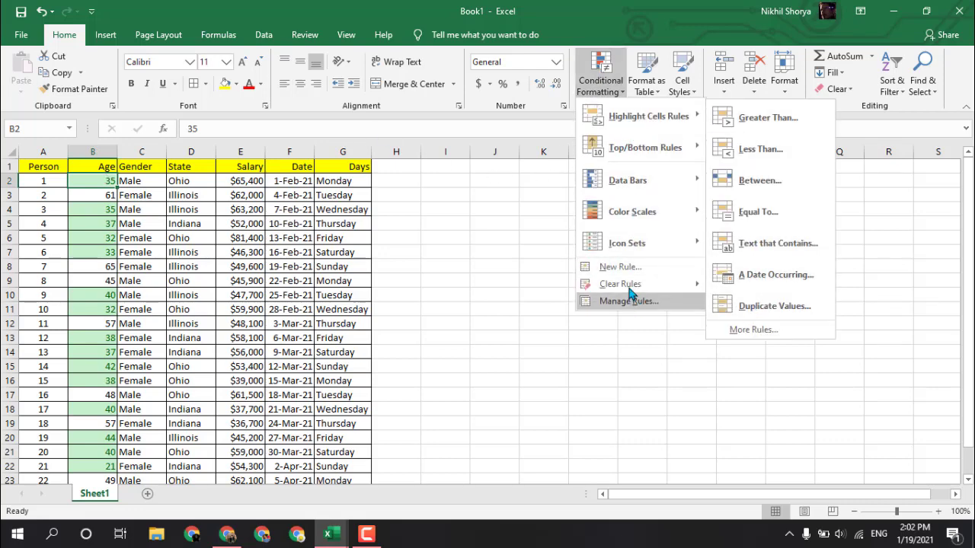
mouse_move(674, 286)
click(740, 285)
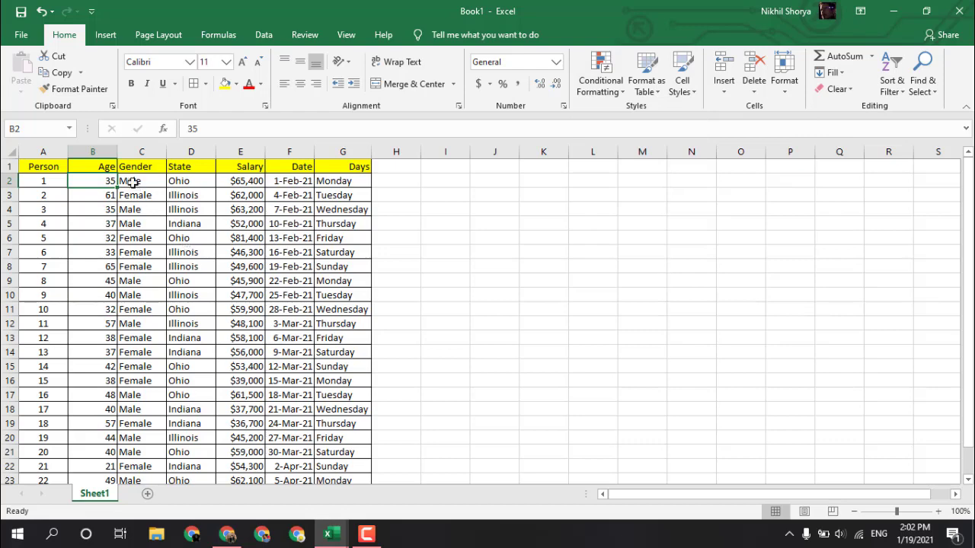
click(600, 80)
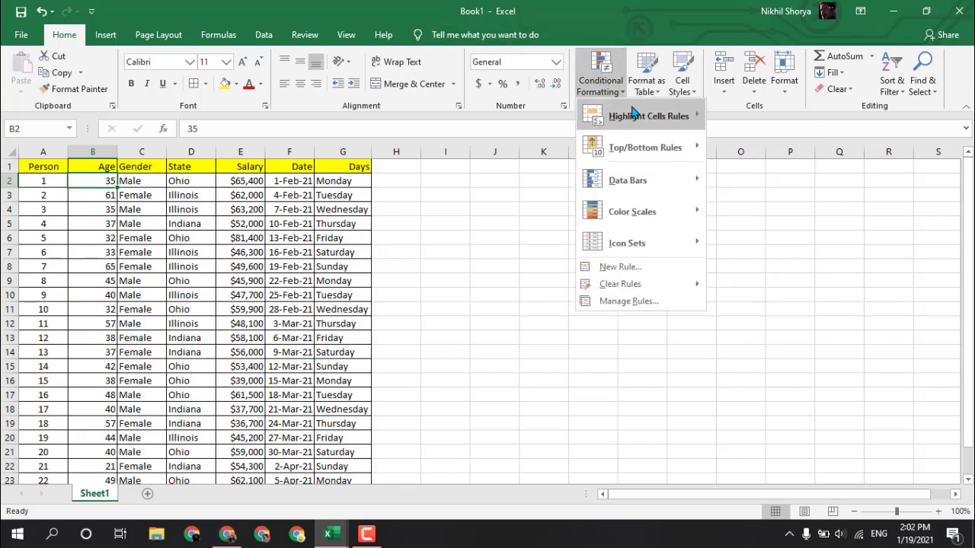
mouse_move(632, 114)
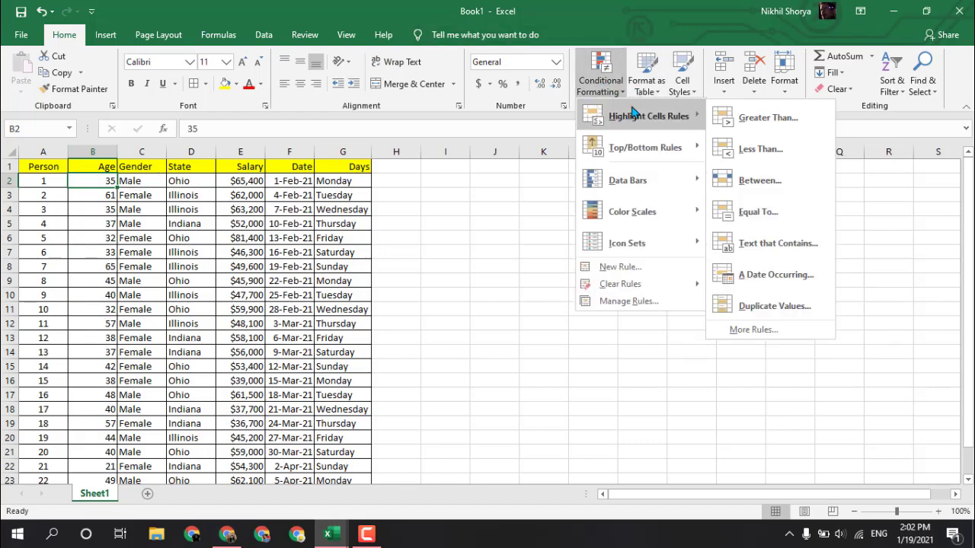
click(406, 213)
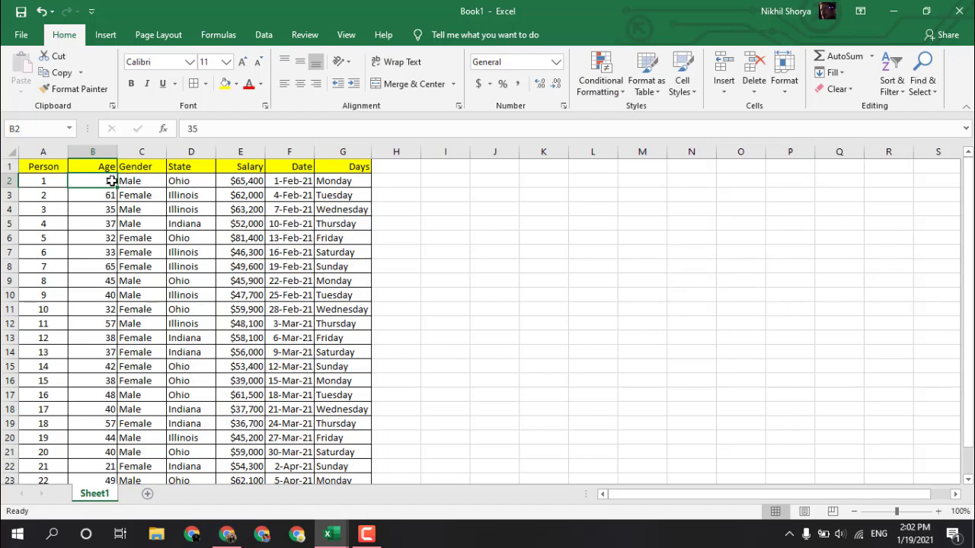
Highlight Age values in B2:B23 between 20 and 44 using Green Fill with Dark Green Text, then release the selection.
key(ctrl+shift+Down)
scroll(288, 265, up, 1)
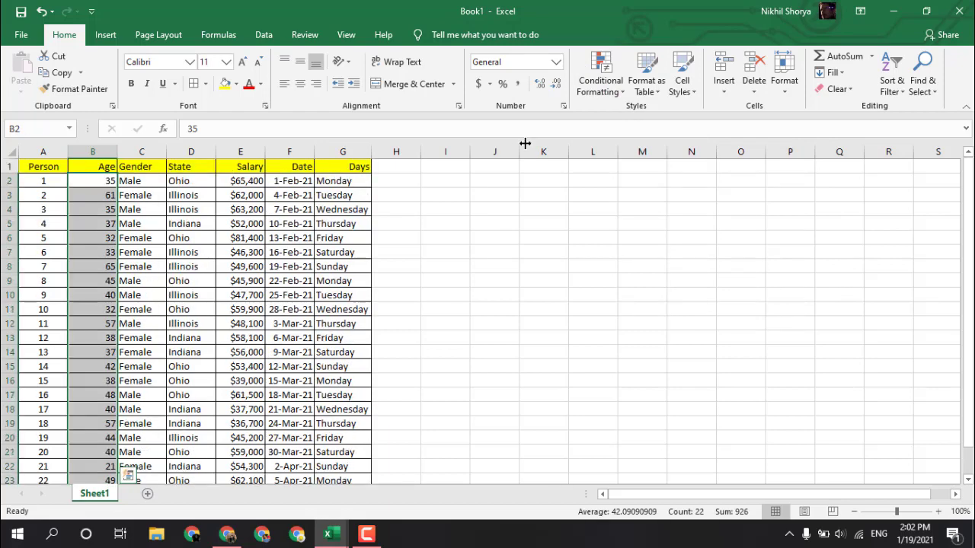
click(613, 88)
mouse_move(642, 116)
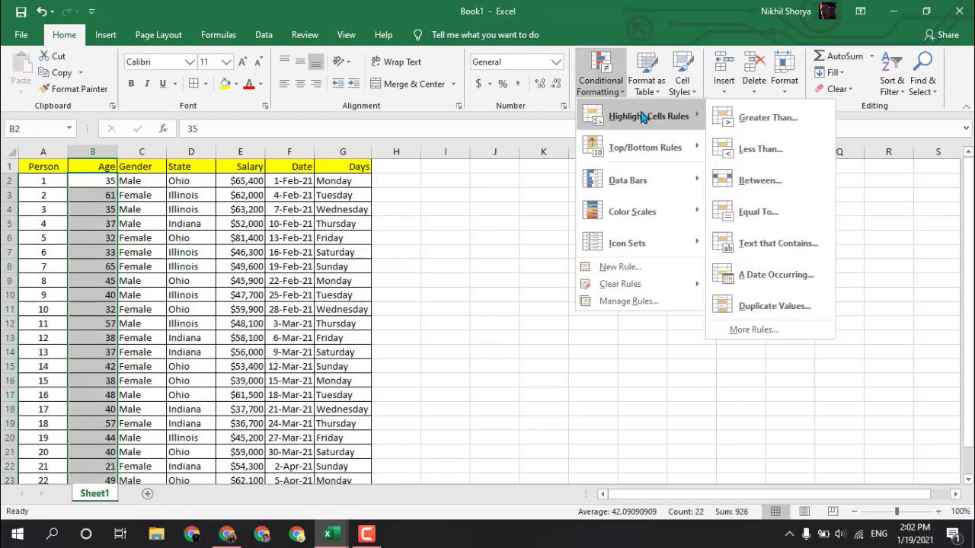
click(758, 181)
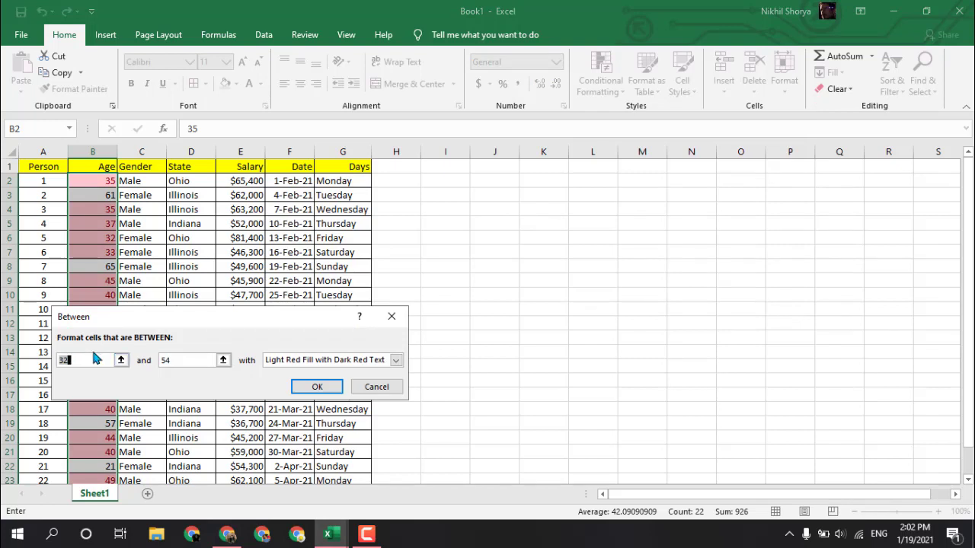
key(BackSpace)
text(20)
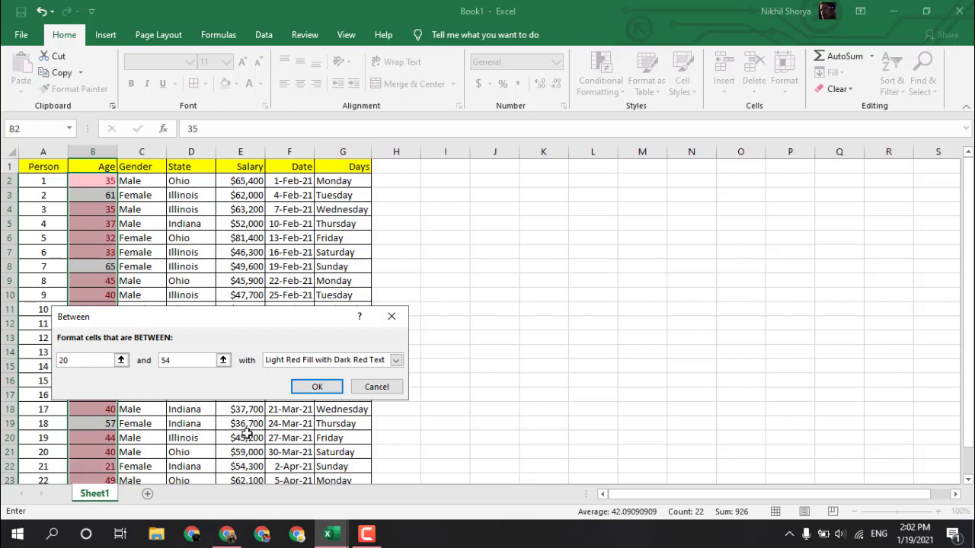
drag(191, 359, 147, 366)
text(44)
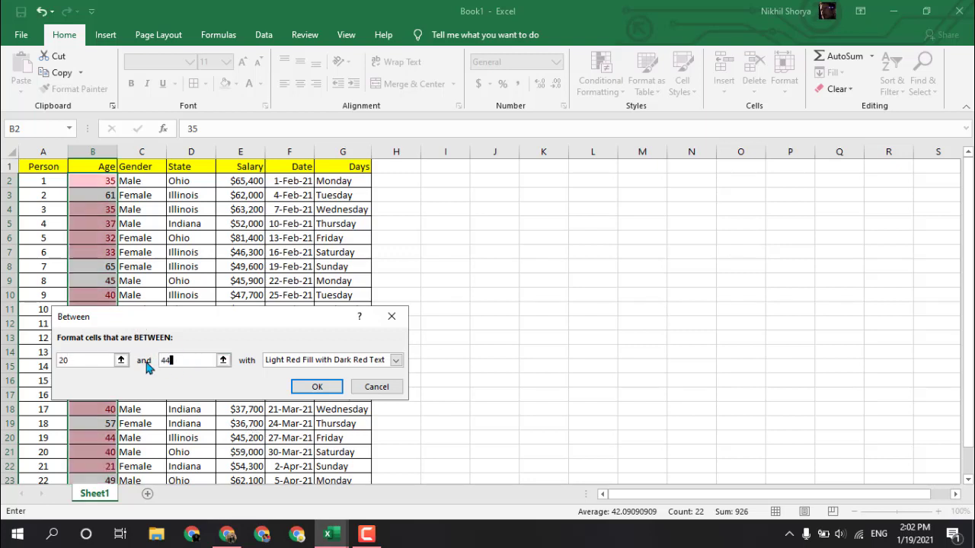
click(395, 360)
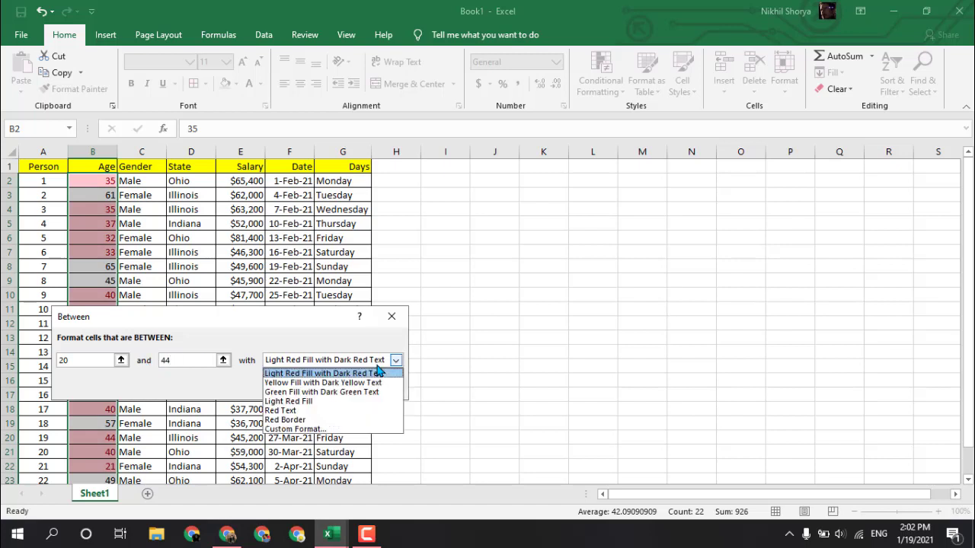
click(334, 392)
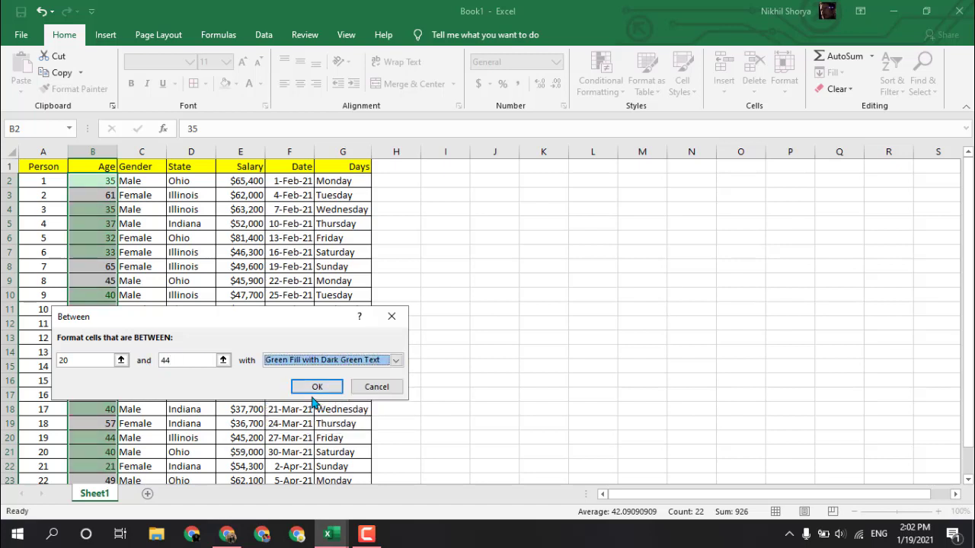
click(317, 387)
click(211, 310)
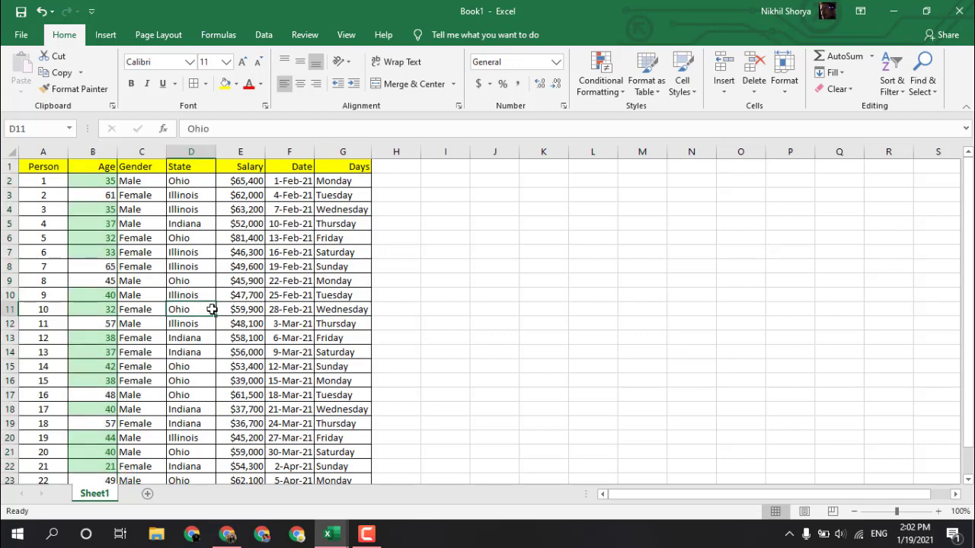
Highlight Age values in B2:B23 between 45 and 70 using Light Red Fill with Dark Red Text, then release the selection.
scroll(212, 310, down, 2)
scroll(212, 310, up, 2)
click(109, 180)
key(ctrl+shift+Down)
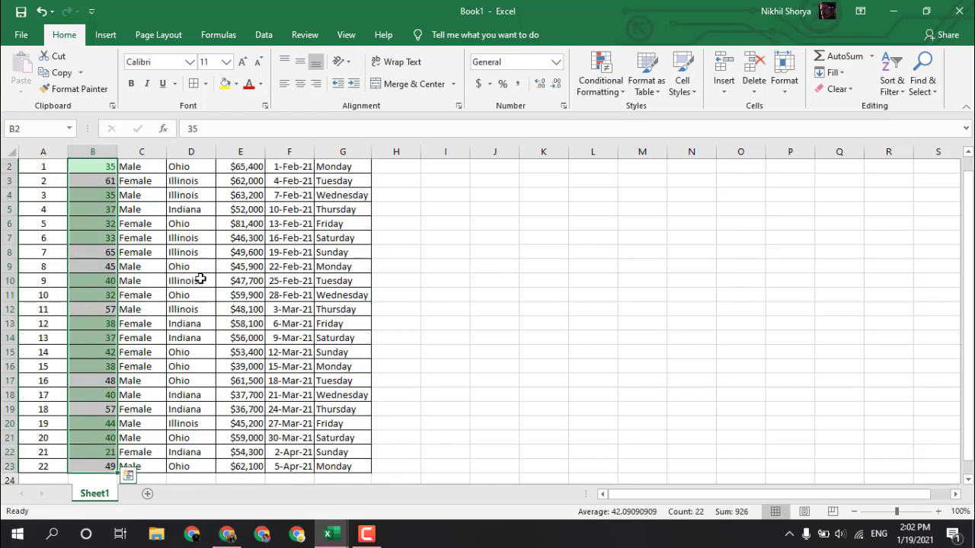
scroll(202, 285, up, 1)
click(603, 84)
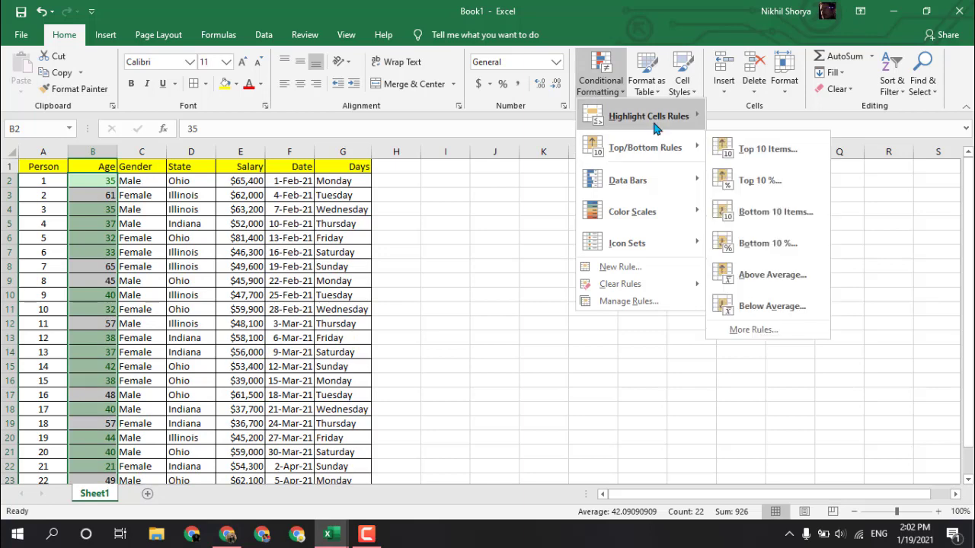
scroll(350, 279, down, 2)
scroll(348, 275, up, 2)
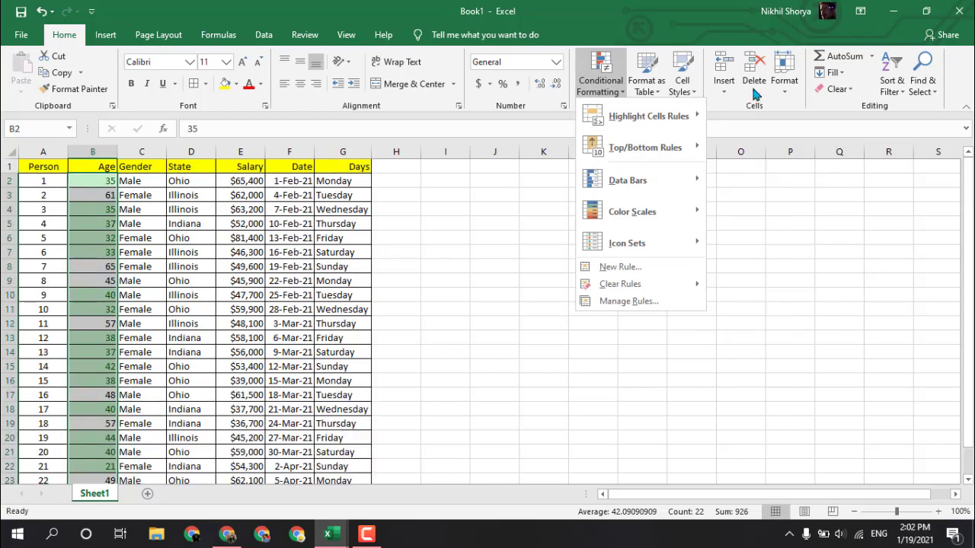
mouse_move(681, 118)
click(762, 183)
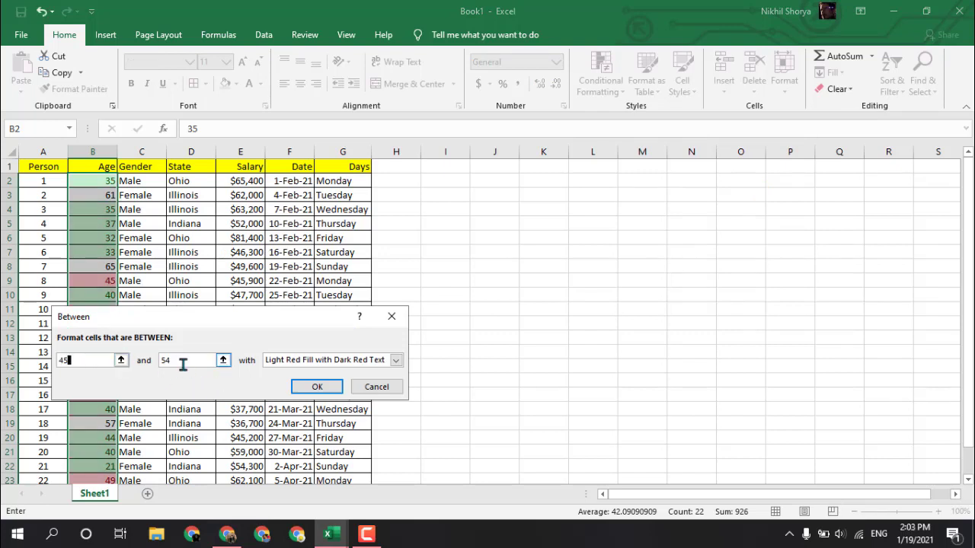
key(Tab)
text(70)
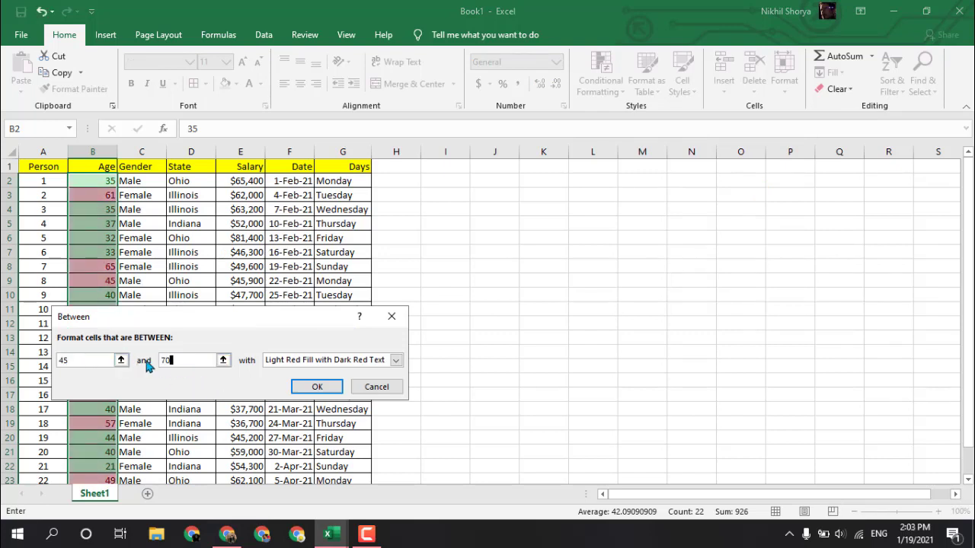
click(321, 387)
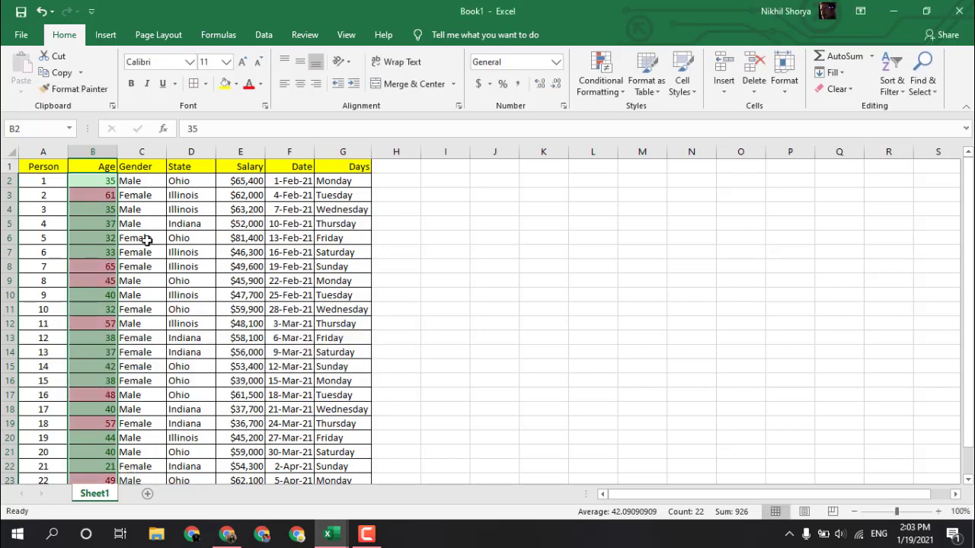
click(229, 339)
scroll(131, 350, down, 5)
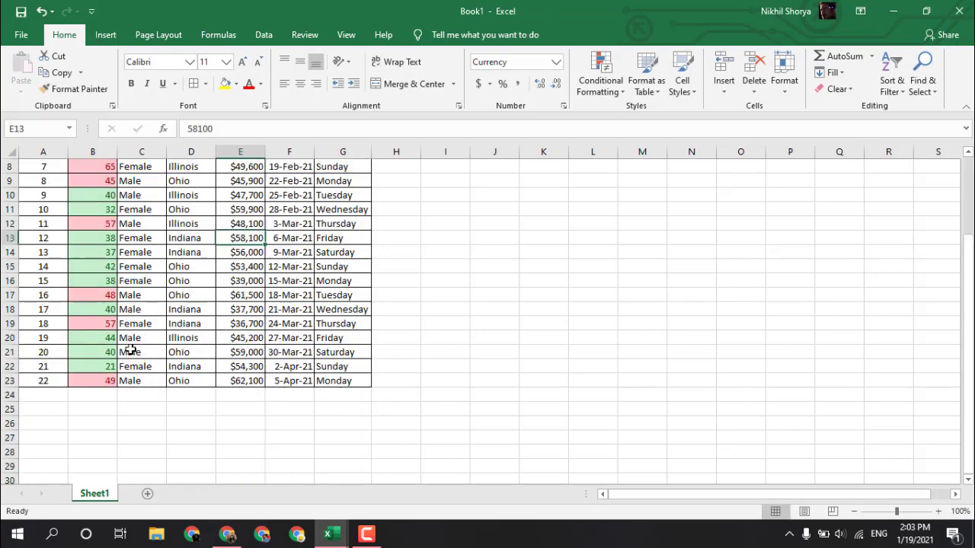
scroll(131, 349, up, 5)
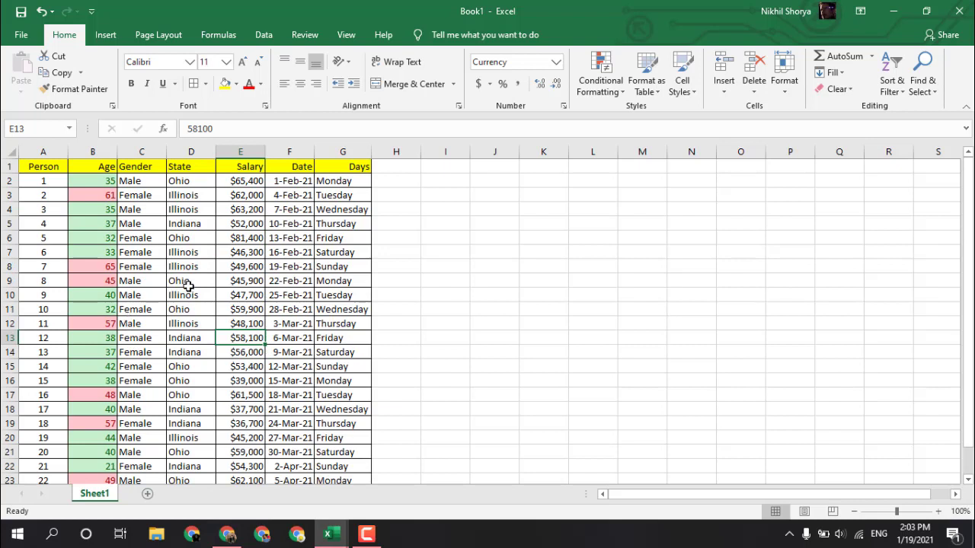
Change the age of person 4 in cell B5 to 65 to test the highlighting rules.
click(101, 181)
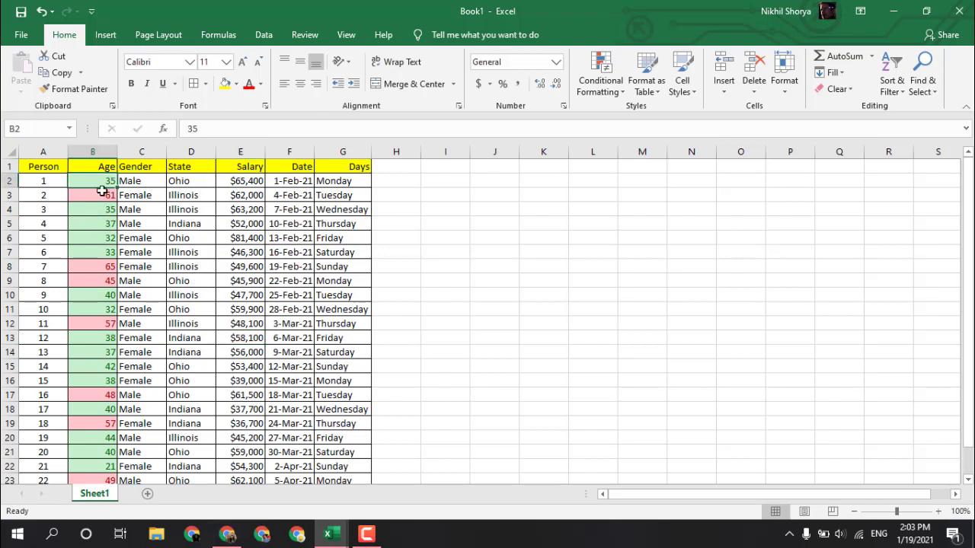
click(102, 223)
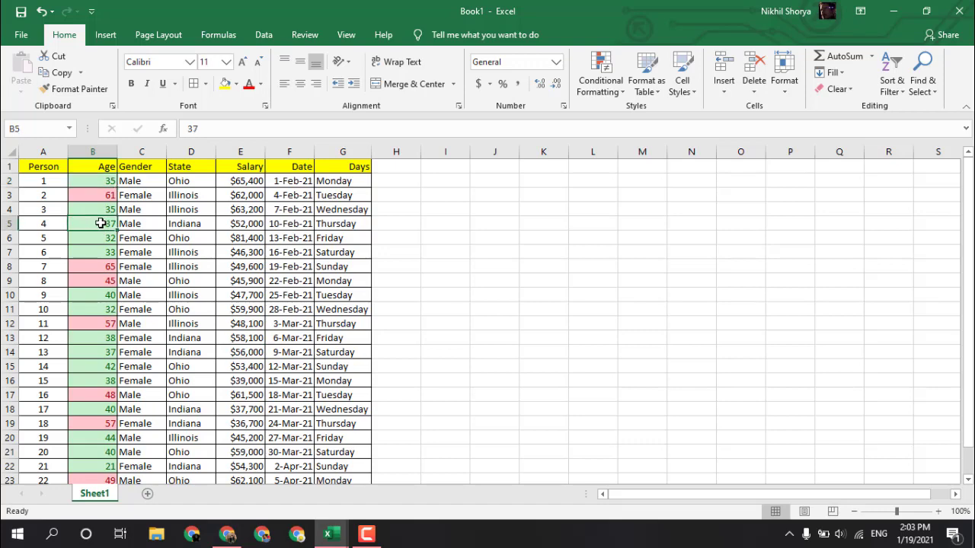
text(65)
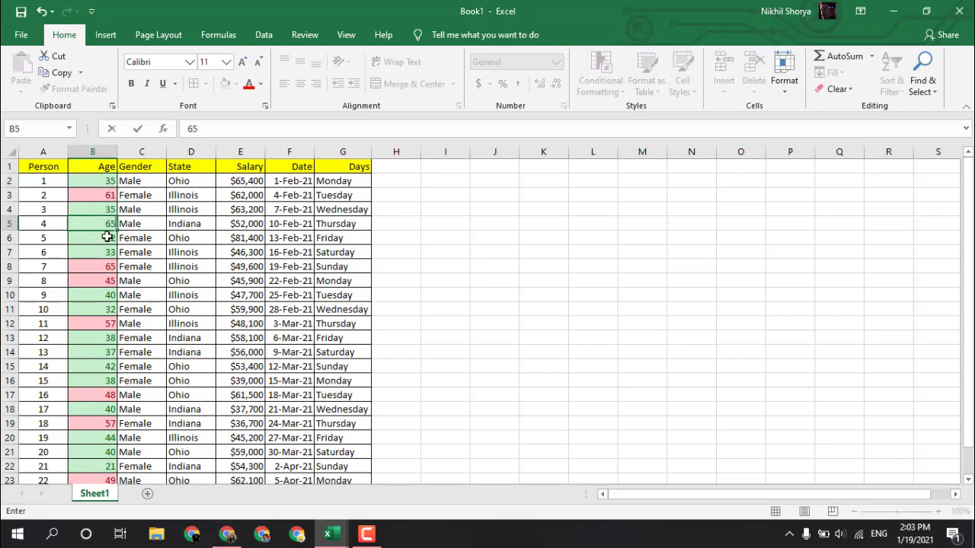
key(Return)
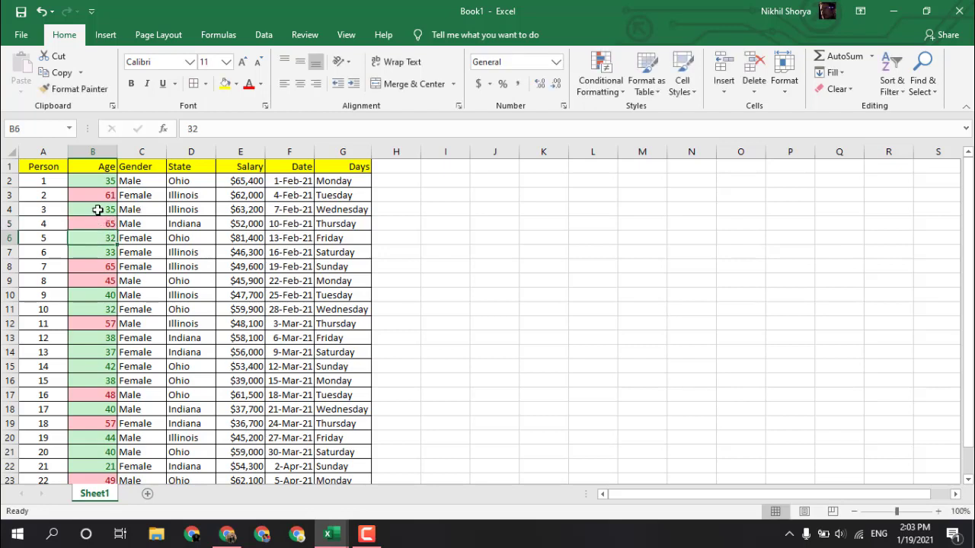
Set the age of person 4 in cell B5 to 35.
click(97, 210)
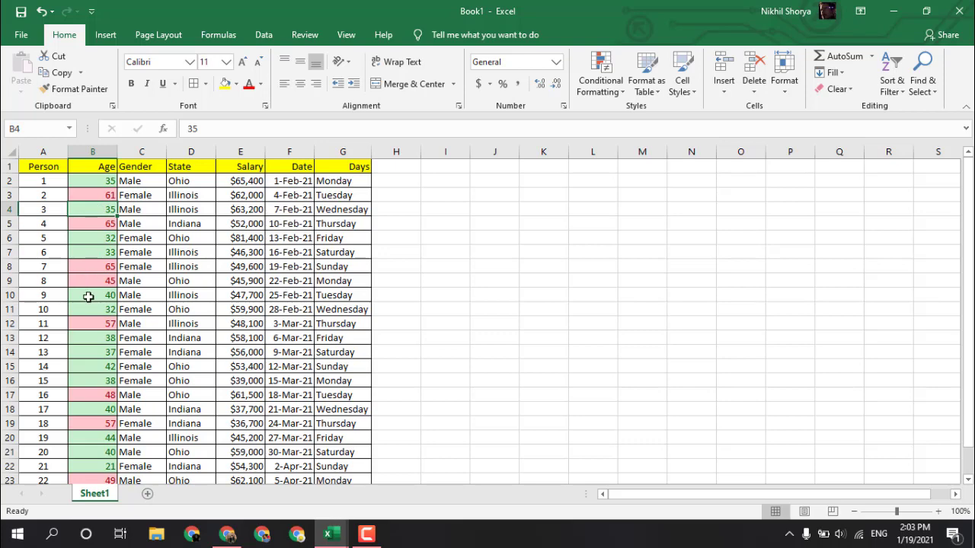
click(93, 224)
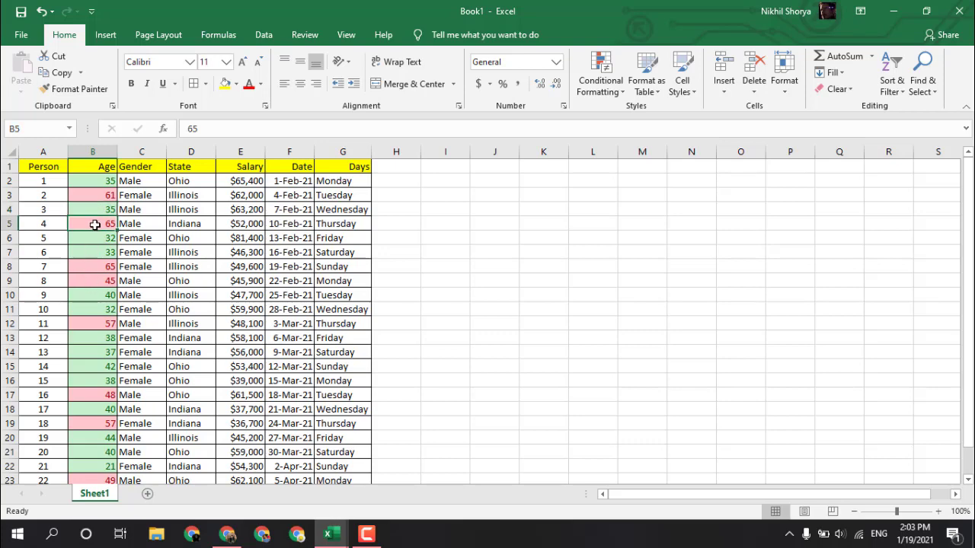
text(3)
key(Return)
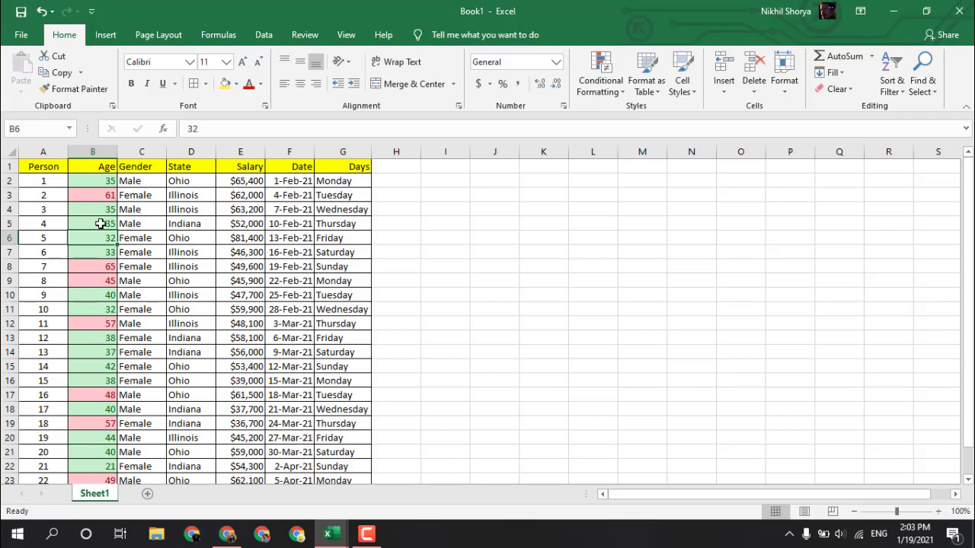
Review the Age column's rules in the Conditional Formatting Rules Manager and examine the rule types for the 45 to 70 rule without saving changes.
click(619, 93)
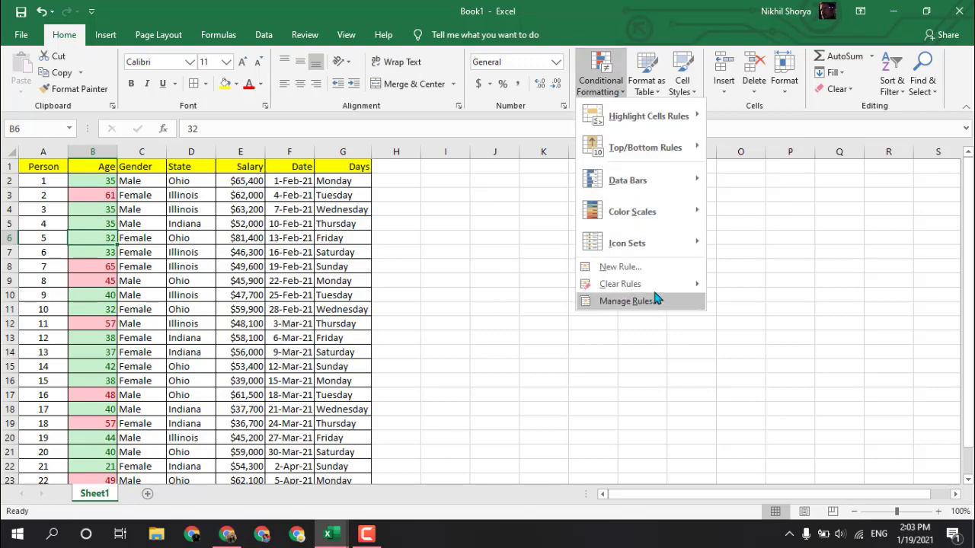
mouse_move(655, 286)
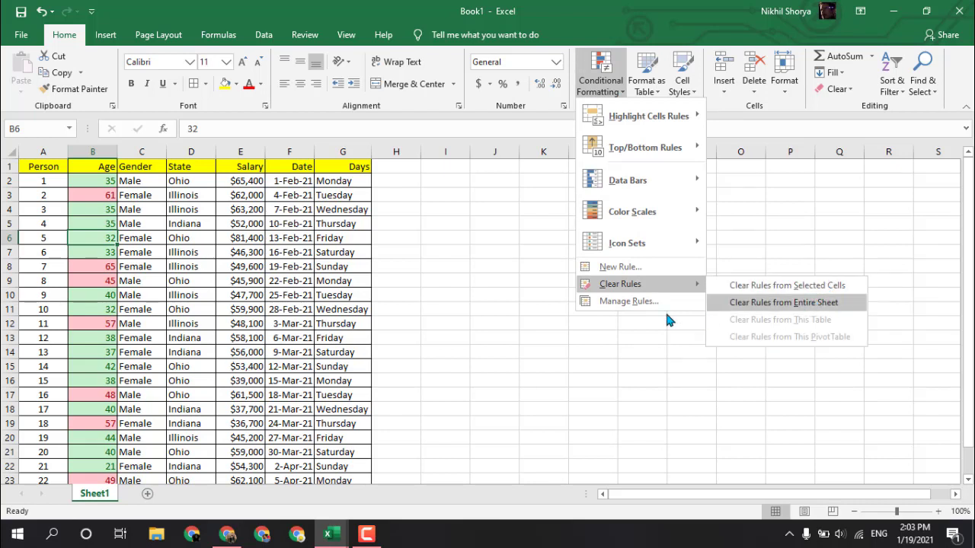
click(602, 77)
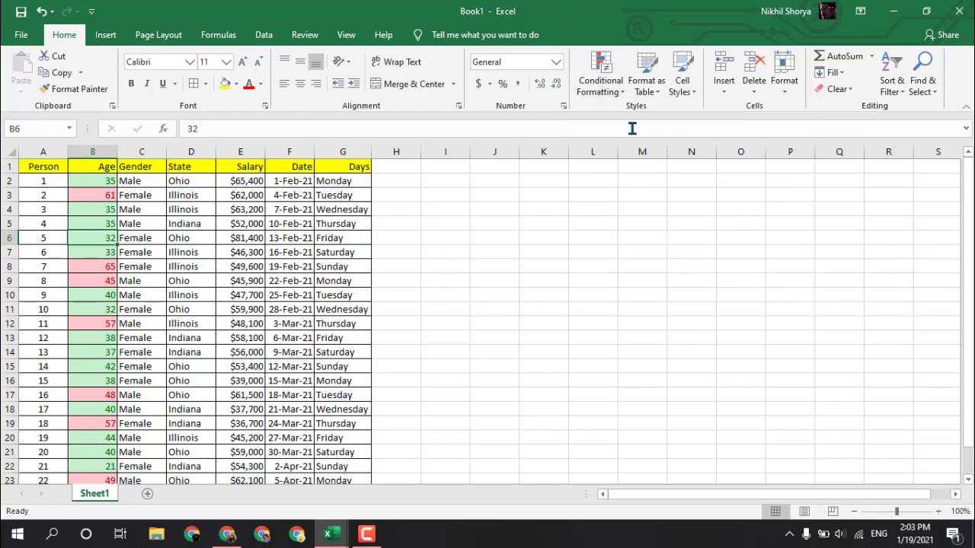
click(608, 92)
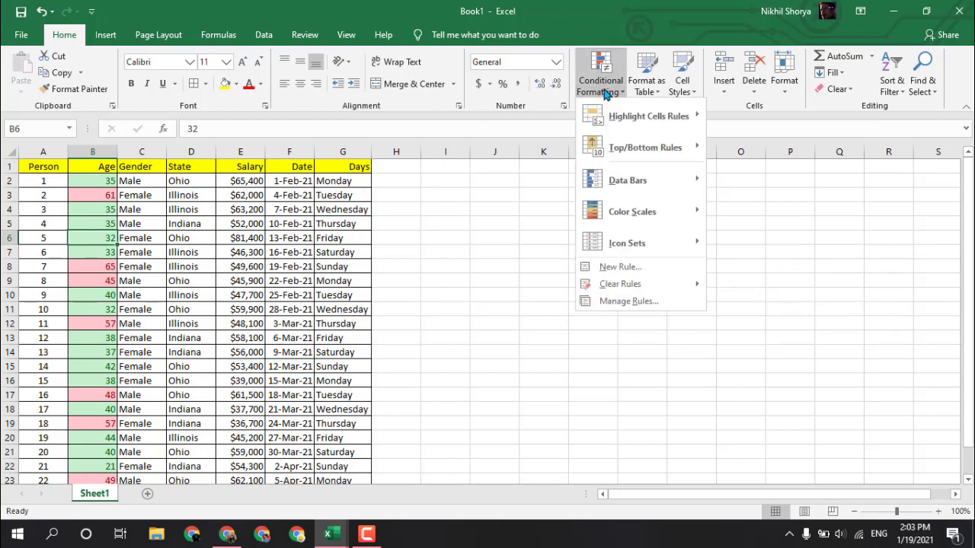
click(642, 302)
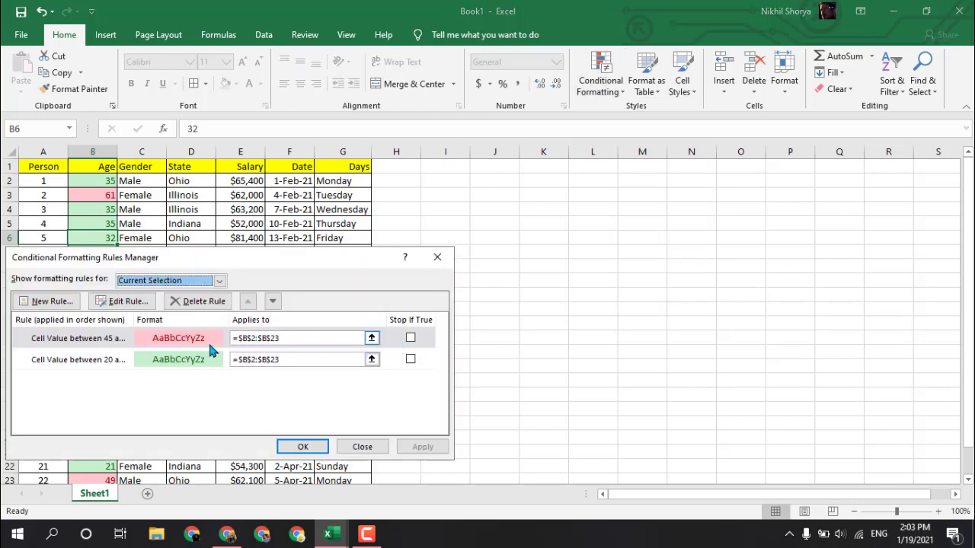
click(122, 302)
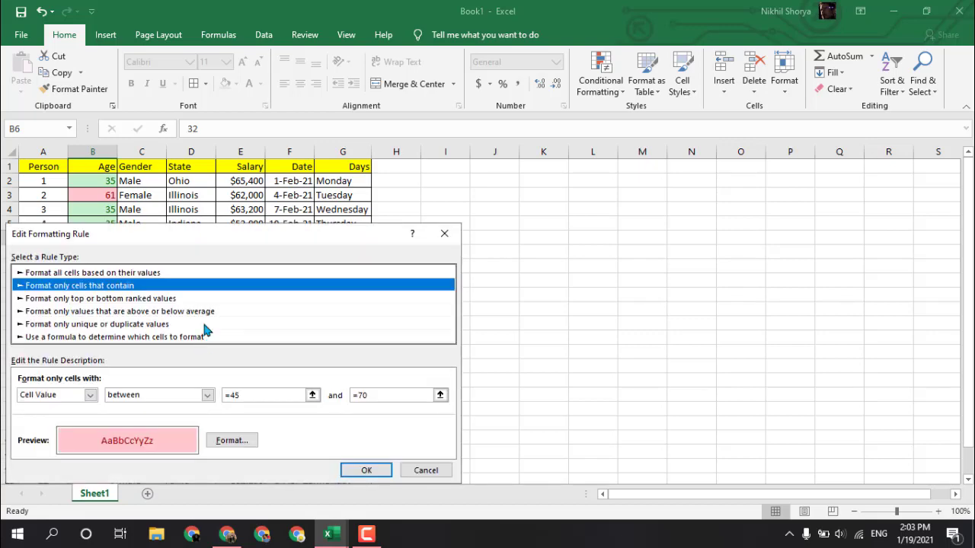
click(122, 273)
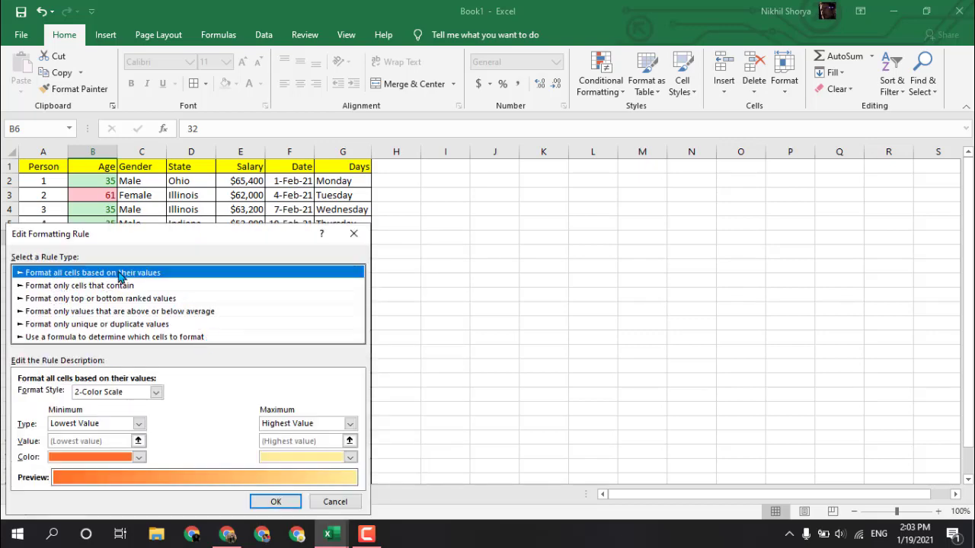
click(116, 292)
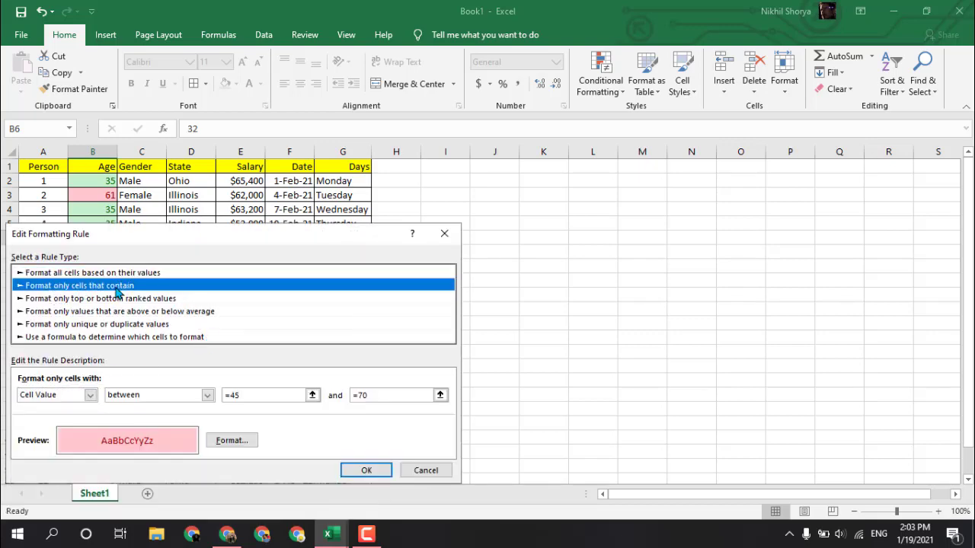
click(427, 470)
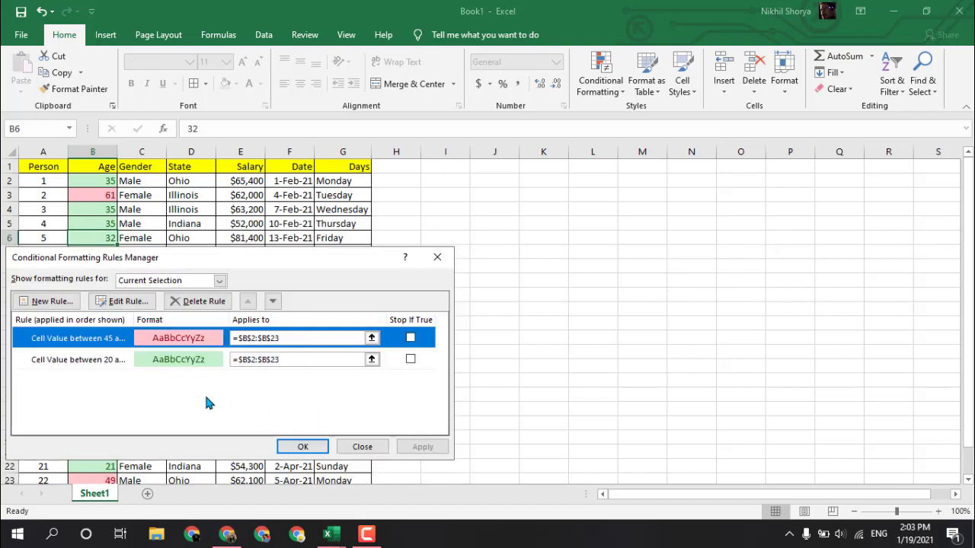
click(363, 448)
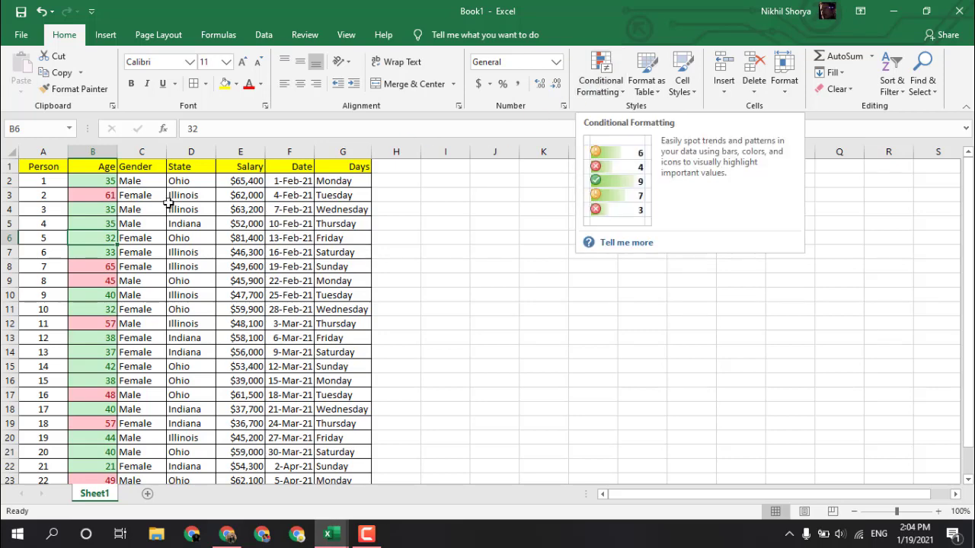
Clear all conditional formatting rules from the entire sheet to remove both Between highlights on the Age column.
click(598, 85)
mouse_move(648, 283)
click(762, 285)
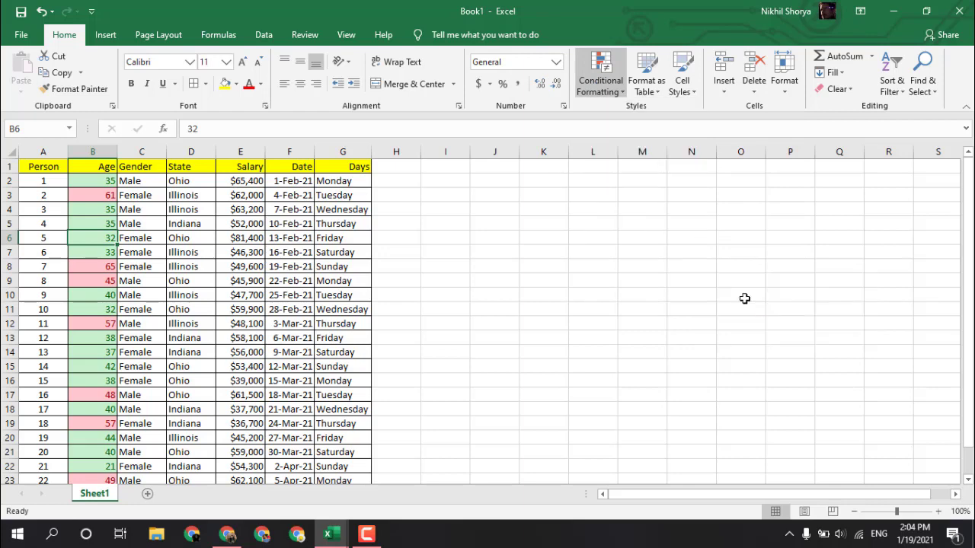
click(602, 82)
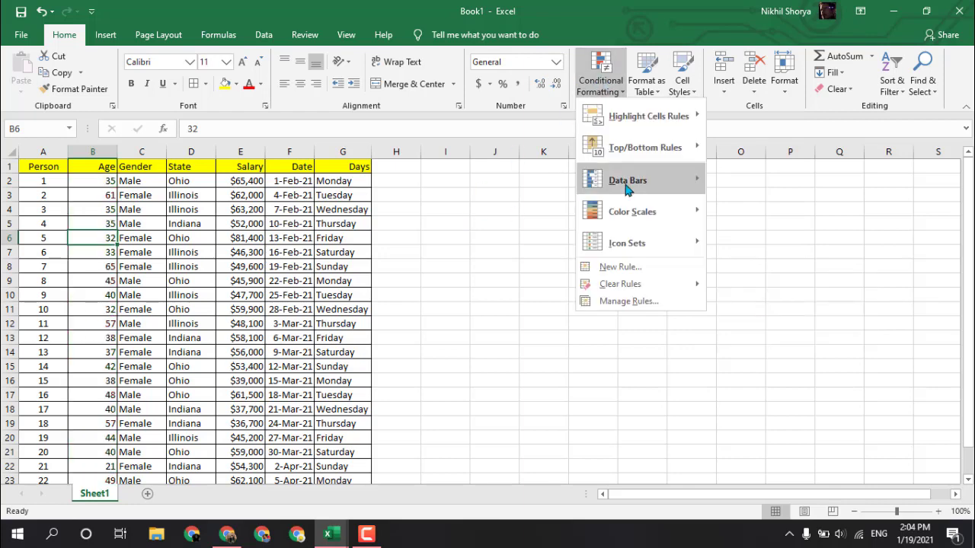
mouse_move(662, 118)
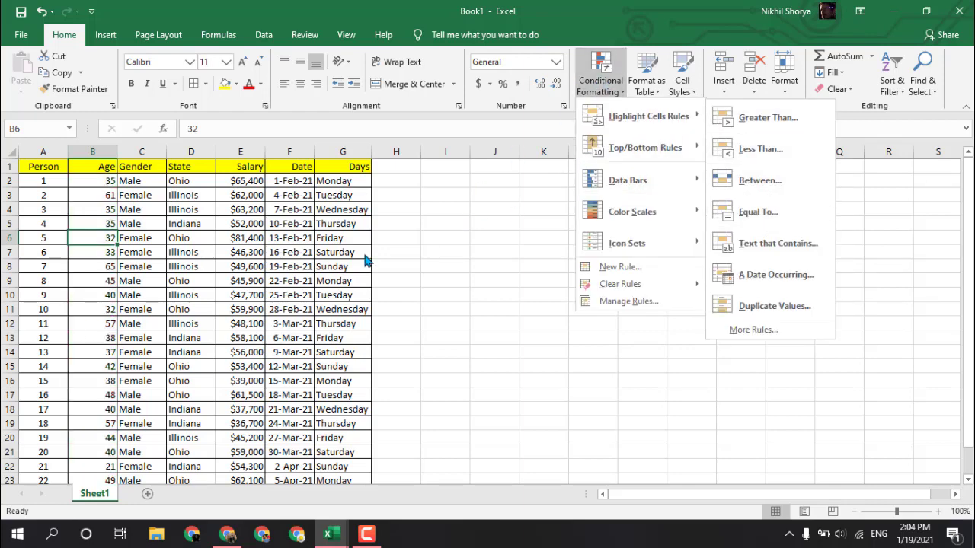
click(86, 179)
click(90, 179)
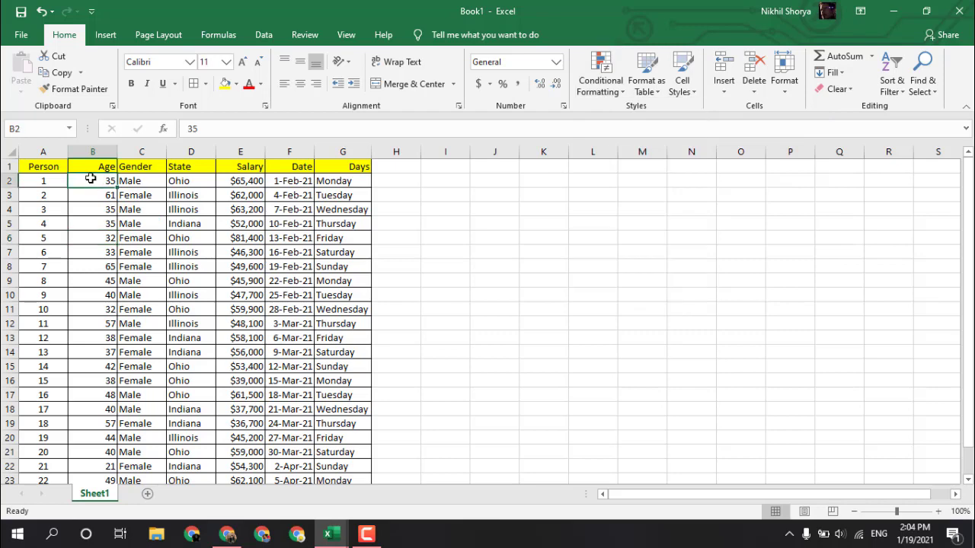
key(ctrl+shift+Down)
click(614, 90)
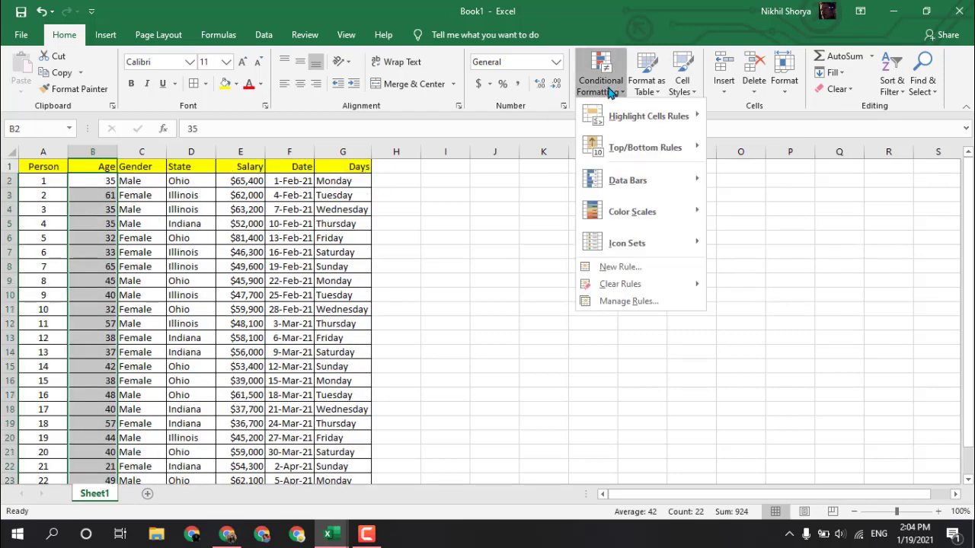
mouse_move(656, 147)
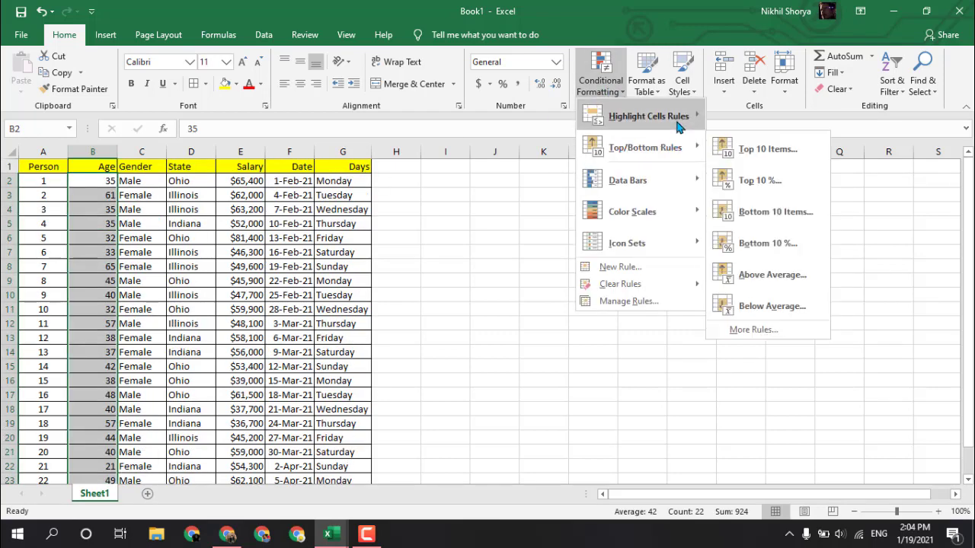
click(240, 181)
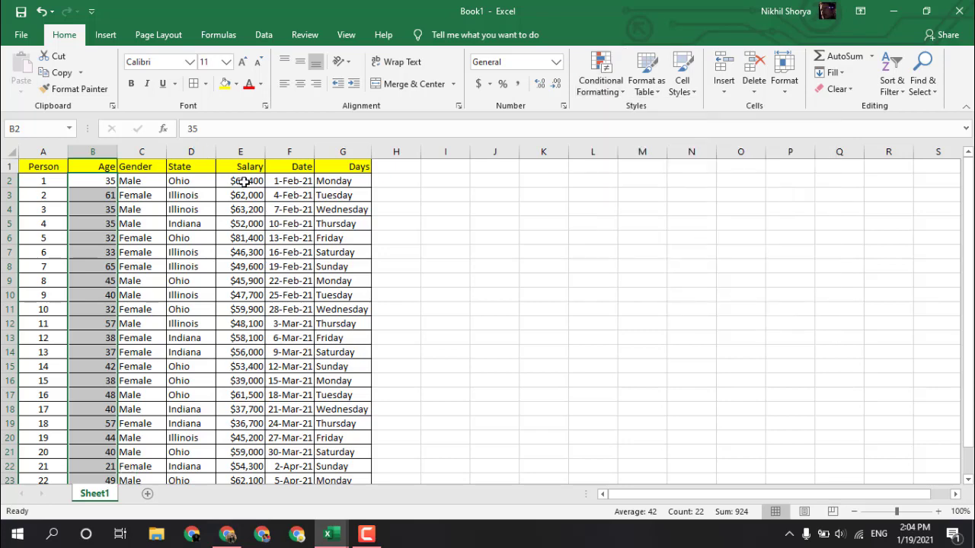
Highlight salaries in E2:E23 equal to 59000 using light red fill with dark red text.
drag(240, 181, 241, 481)
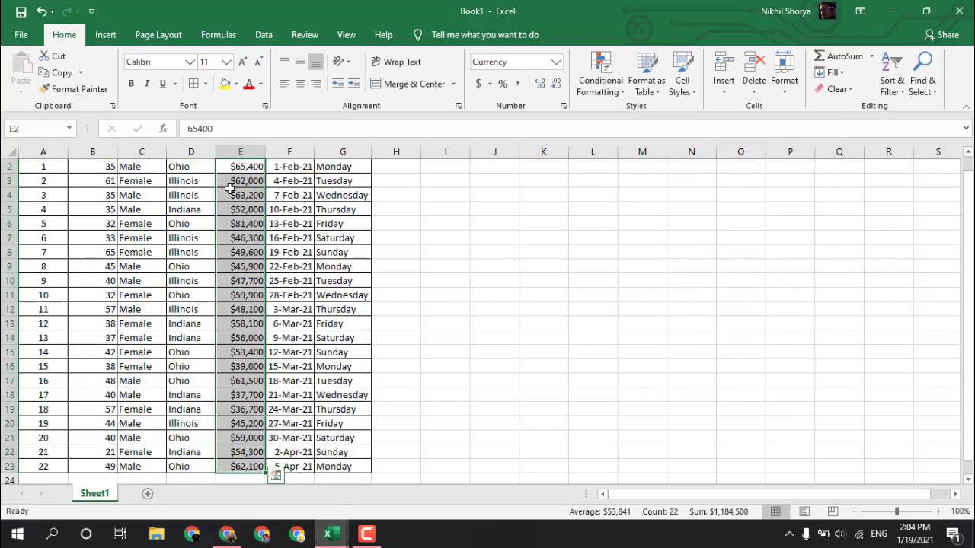
scroll(308, 142, up, 1)
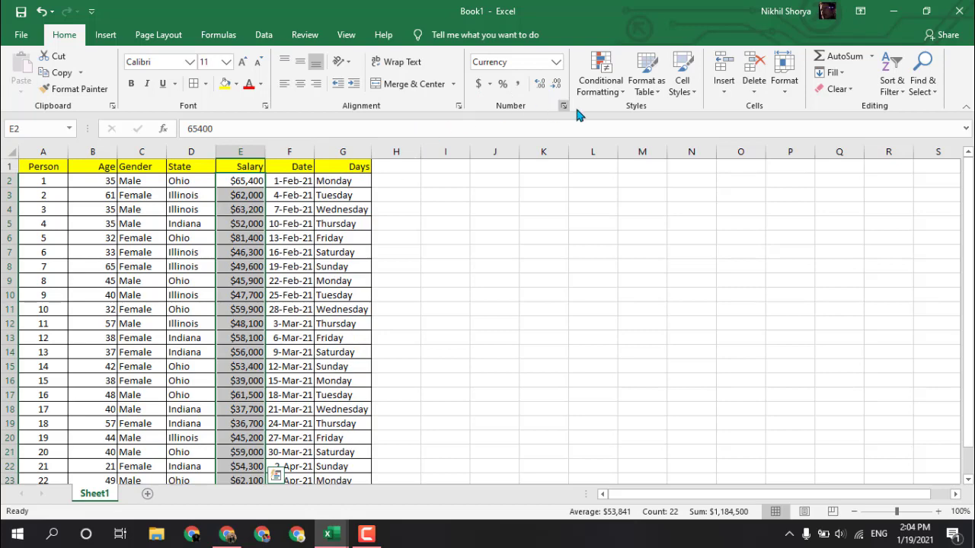
click(604, 91)
mouse_move(670, 122)
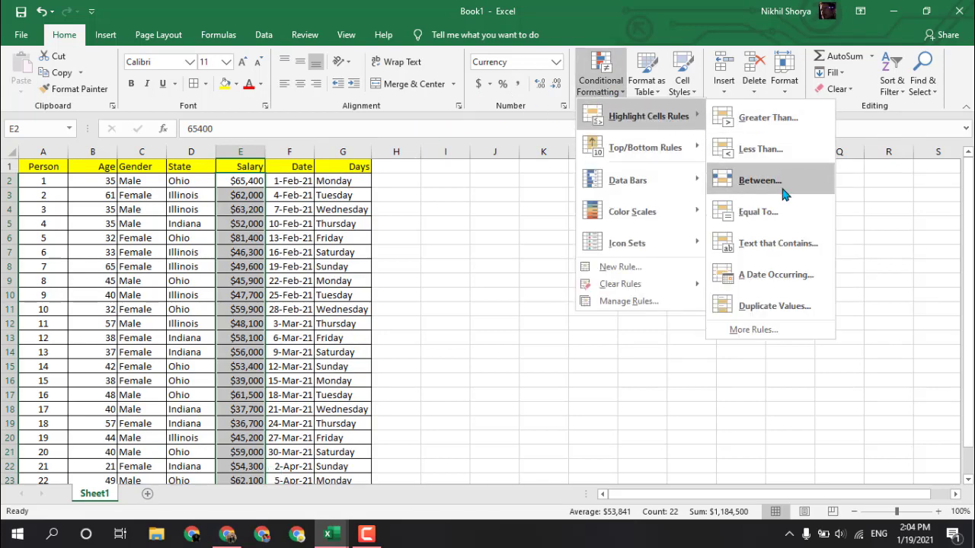
click(771, 215)
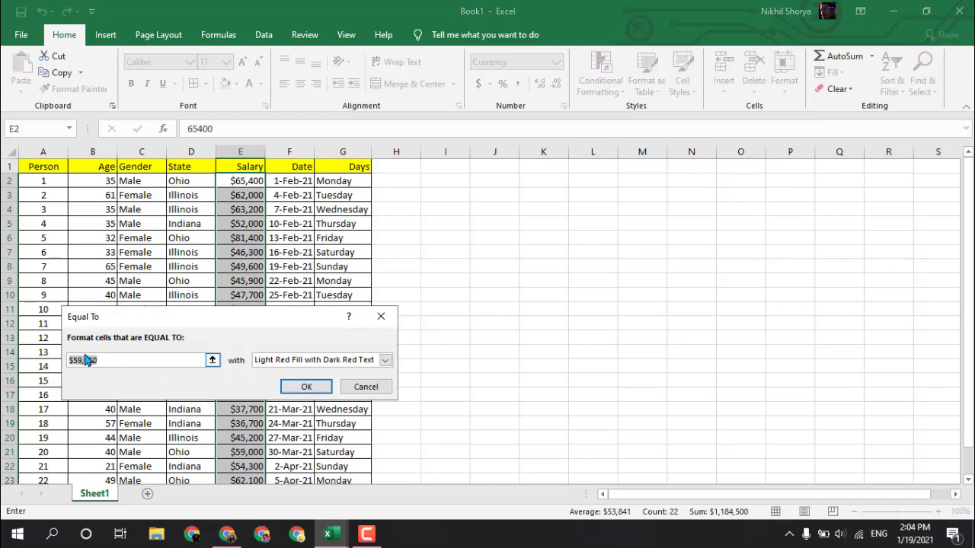
click(125, 355)
key(BackSpace)
key(BackSpace)
key(BackSpace)
key(BackSpace)
key(BackSpace)
key(BackSpace)
key(BackSpace)
text(59000)
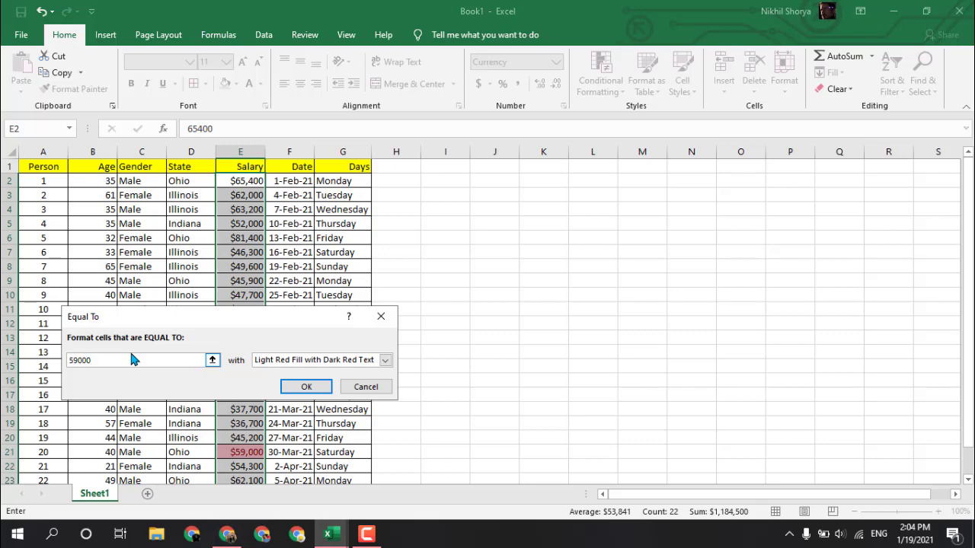
key(Return)
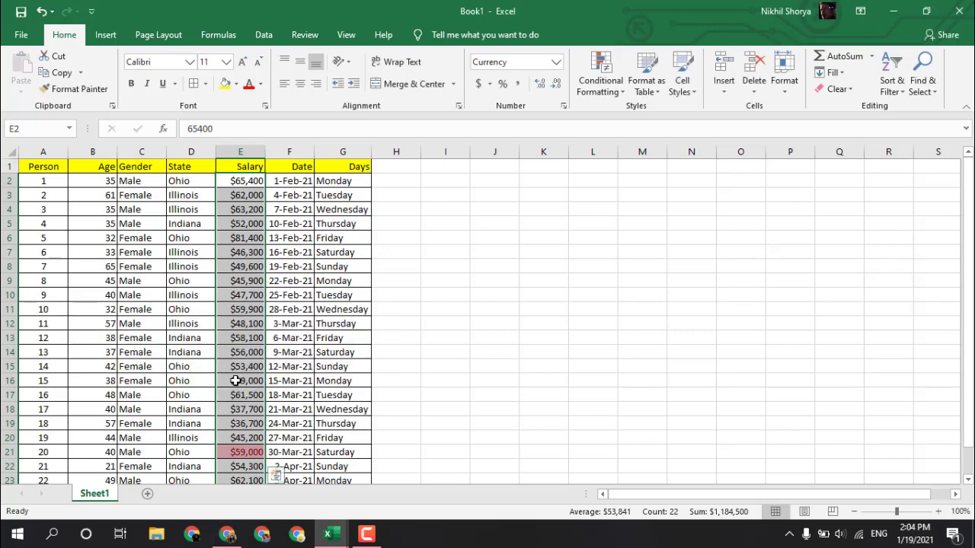
click(236, 380)
click(251, 453)
scroll(294, 415, down, 2)
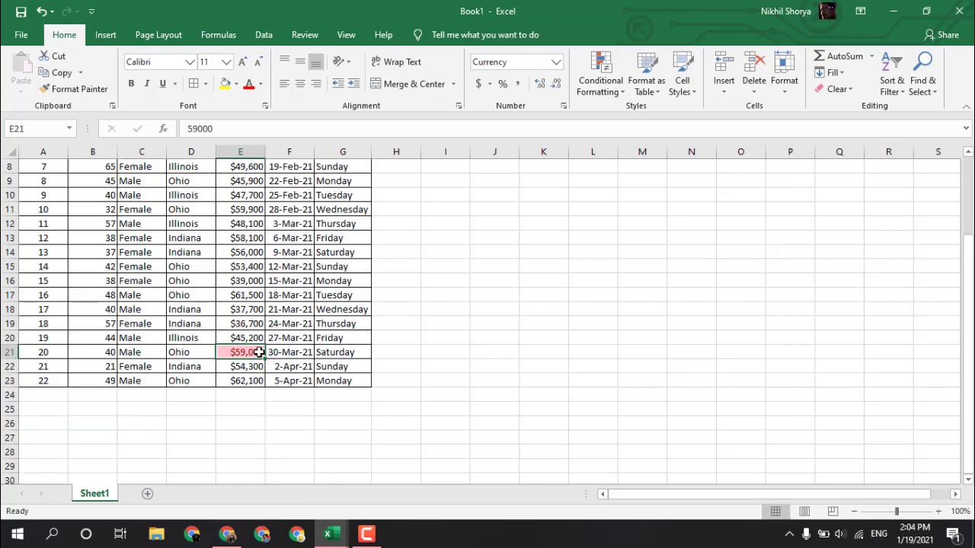
scroll(278, 350, up, 2)
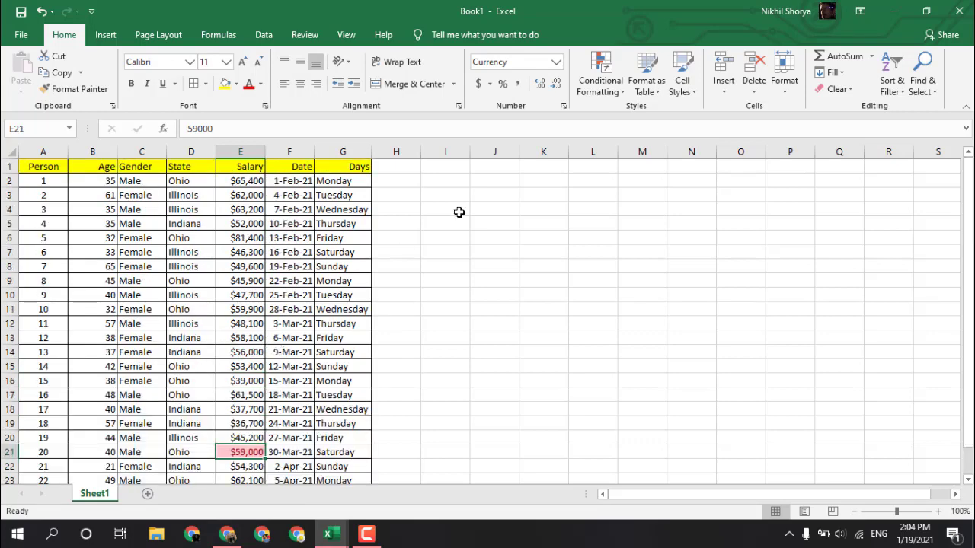
Highlight ages in B2:B23 equal to 45 using light red fill with dark red text.
click(608, 93)
click(76, 175)
click(105, 178)
drag(105, 179, 115, 467)
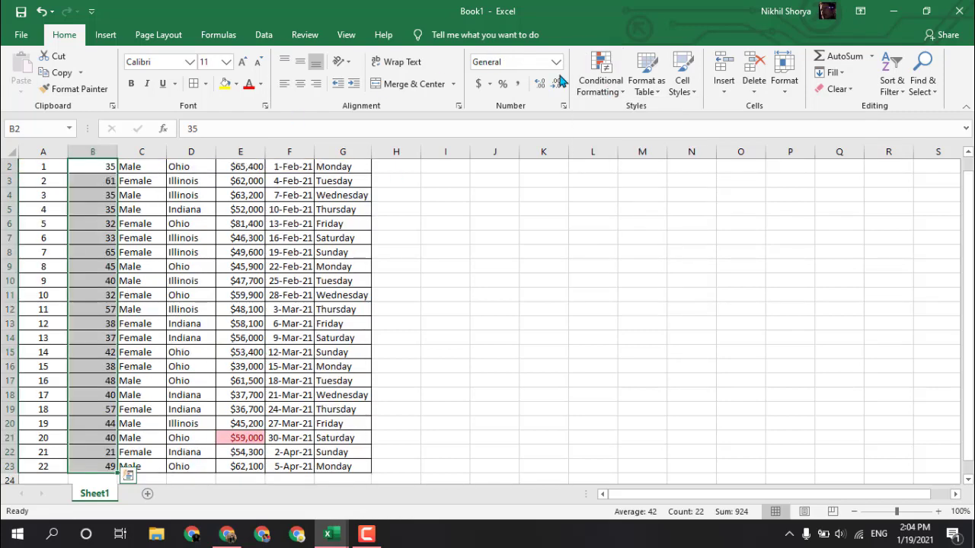
click(600, 85)
mouse_move(621, 118)
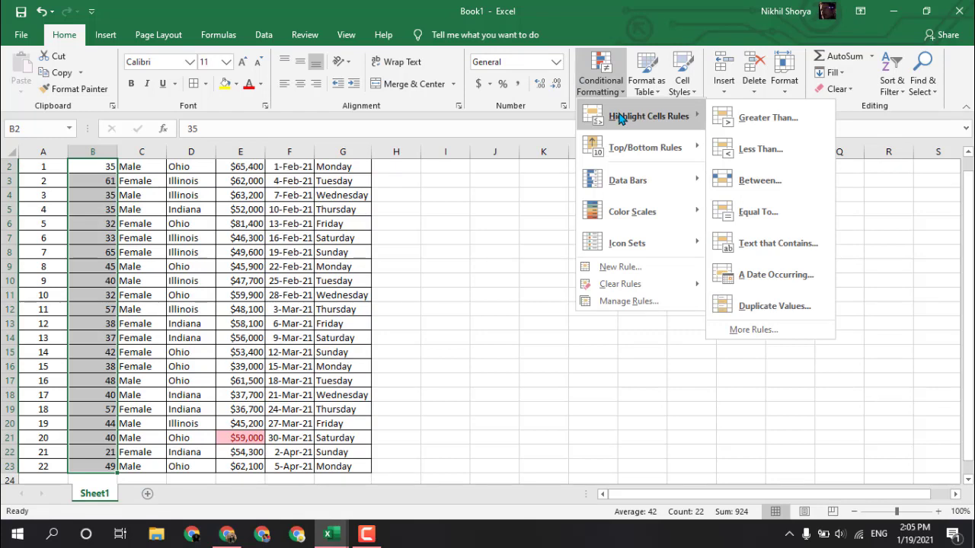
click(747, 210)
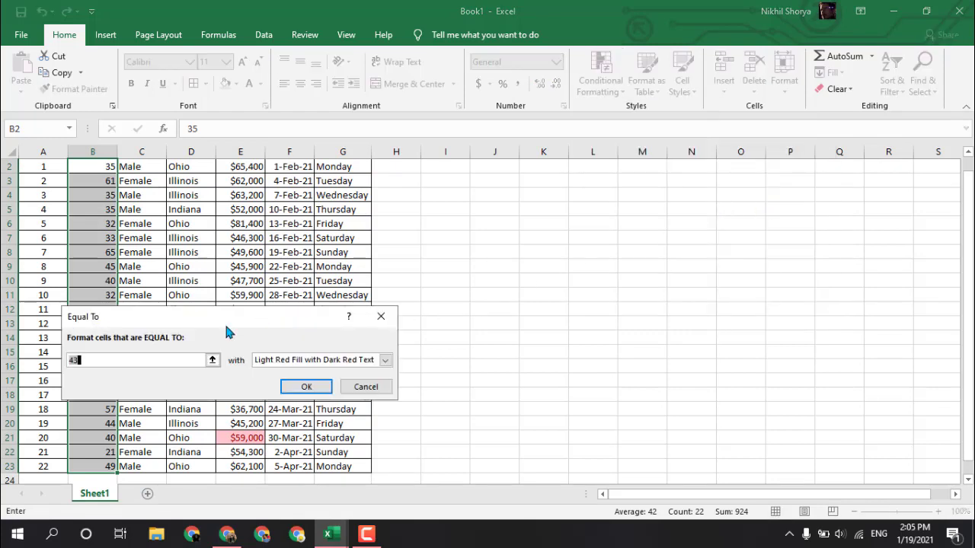
key(BackSpace)
text(2)
text(63)
key(BackSpace)
text(8)
text(45)
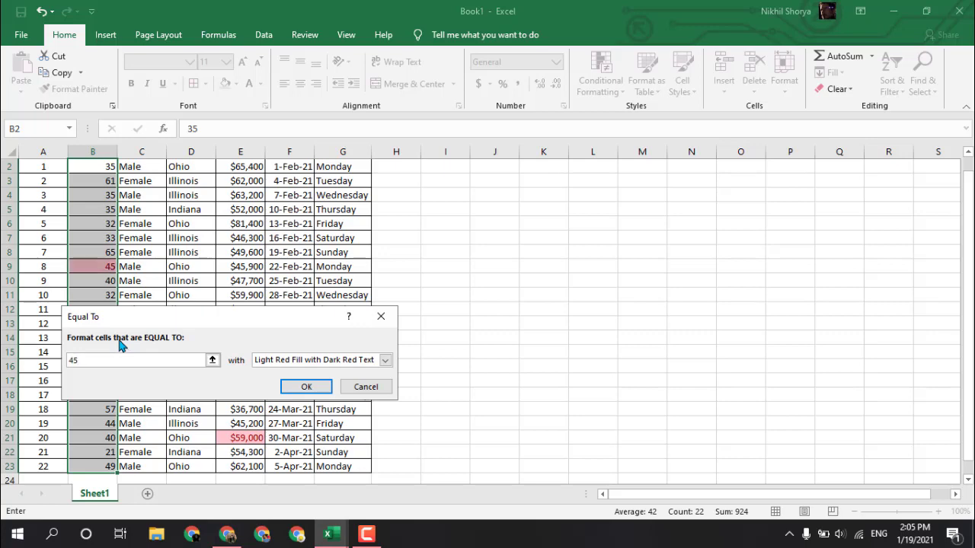
key(Return)
scroll(120, 339, up, 1)
scroll(120, 336, down, 5)
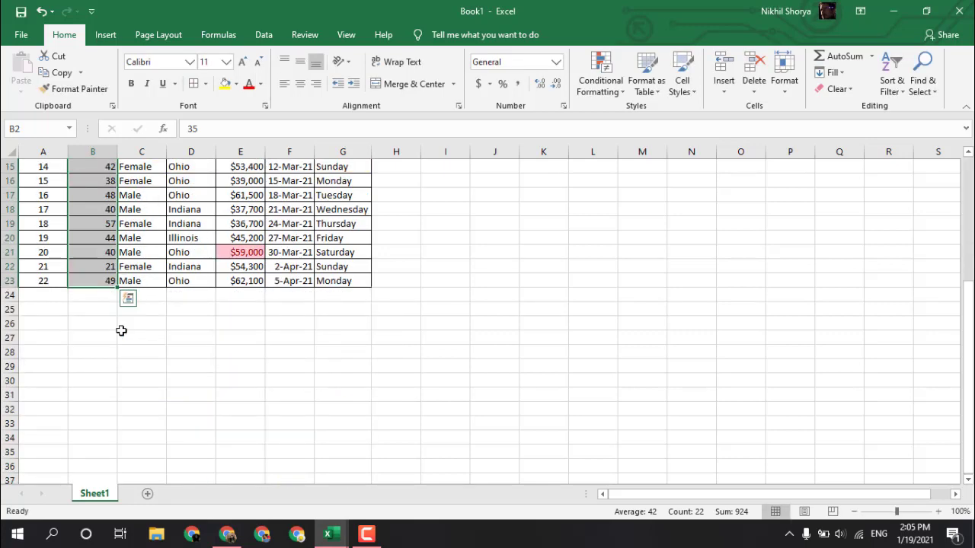
scroll(120, 329, up, 5)
click(92, 280)
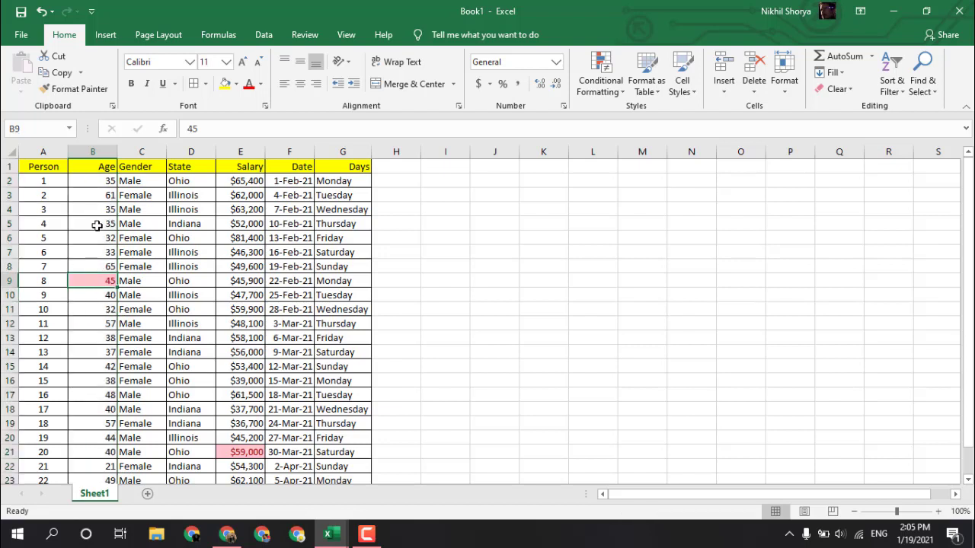
Clear the Equal To highlights on Age and Salary by removing all conditional formatting rules from the entire sheet.
click(104, 186)
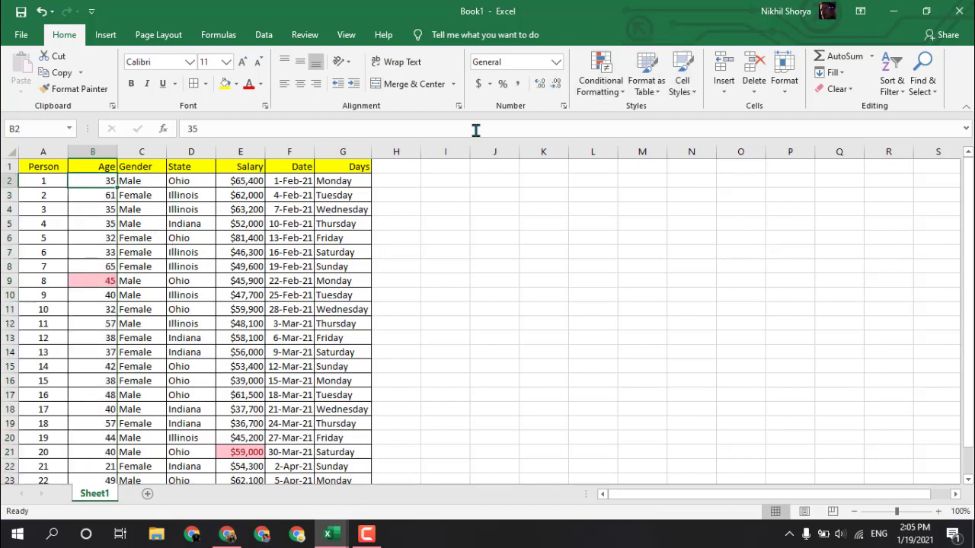
click(600, 76)
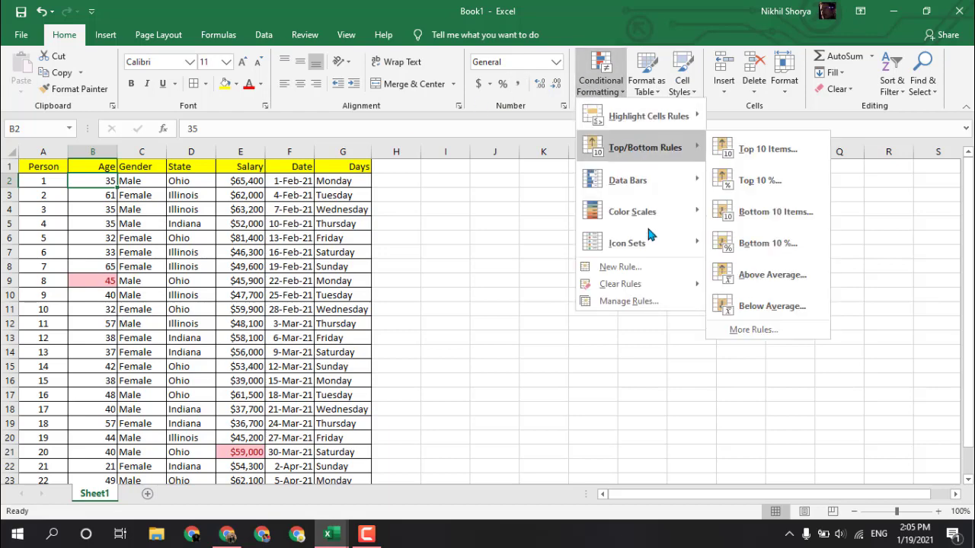
mouse_move(651, 288)
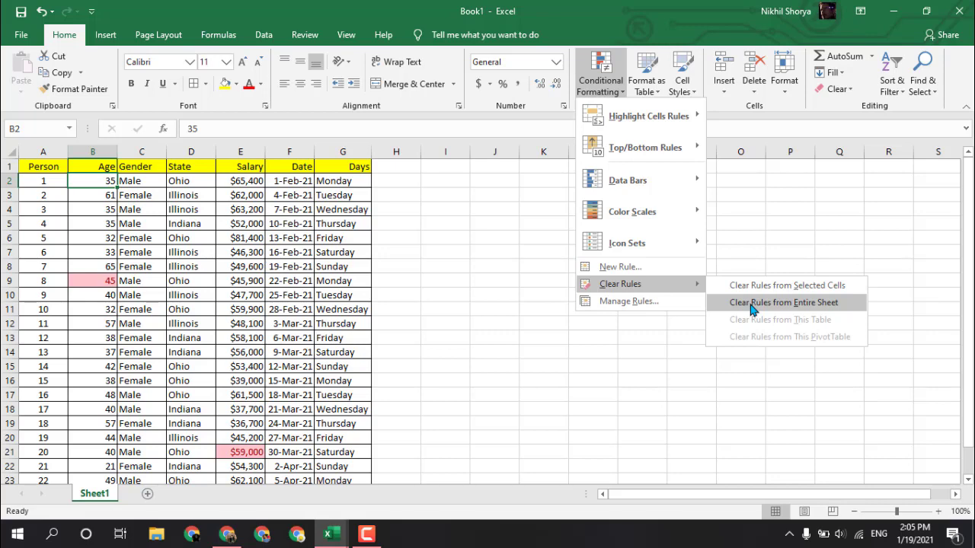
click(752, 308)
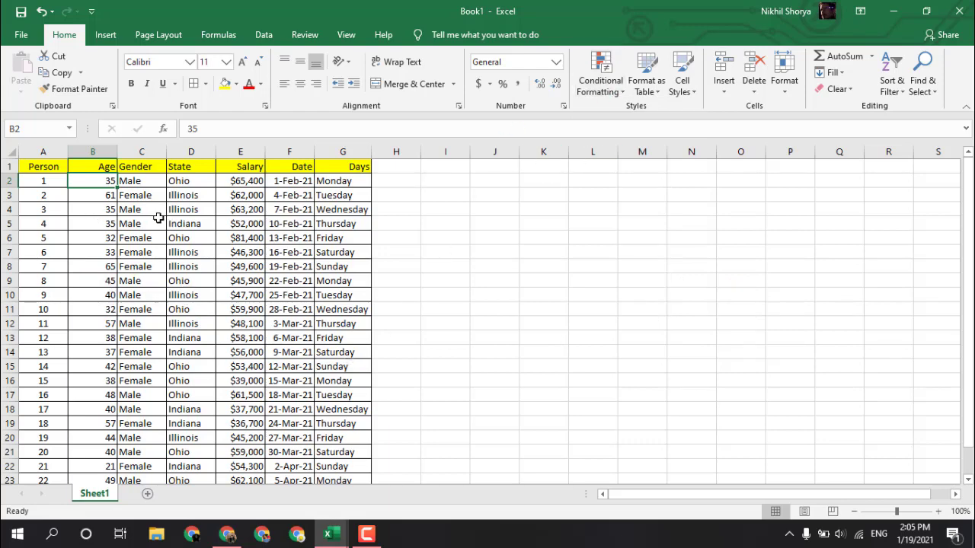
click(594, 91)
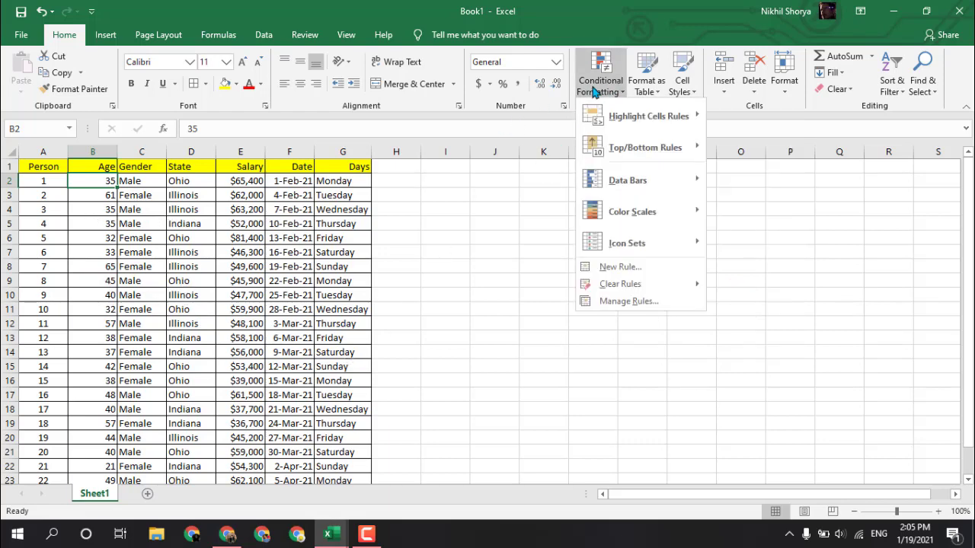
mouse_move(648, 118)
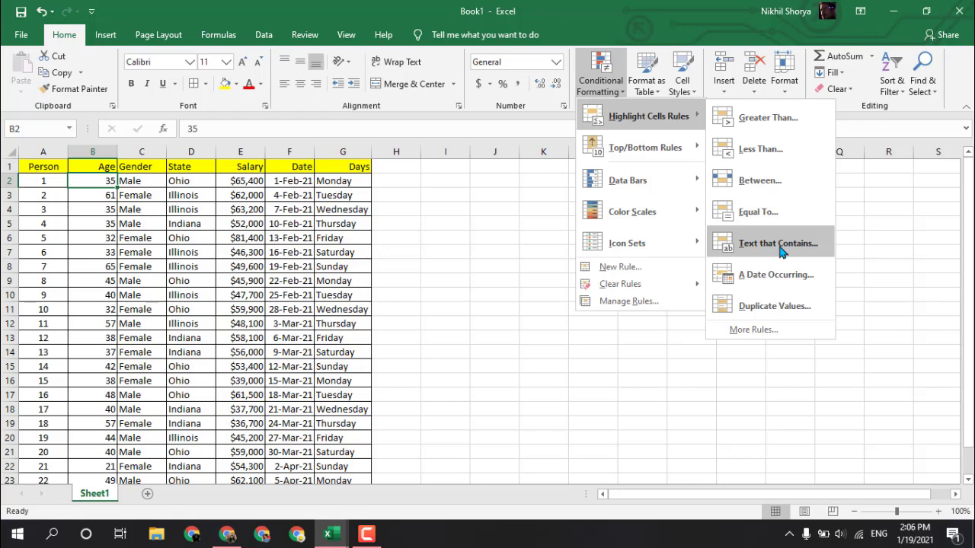
click(297, 267)
Highlight State cells in D2:D23 containing the text "illinois" using green fill with dark green text.
click(190, 180)
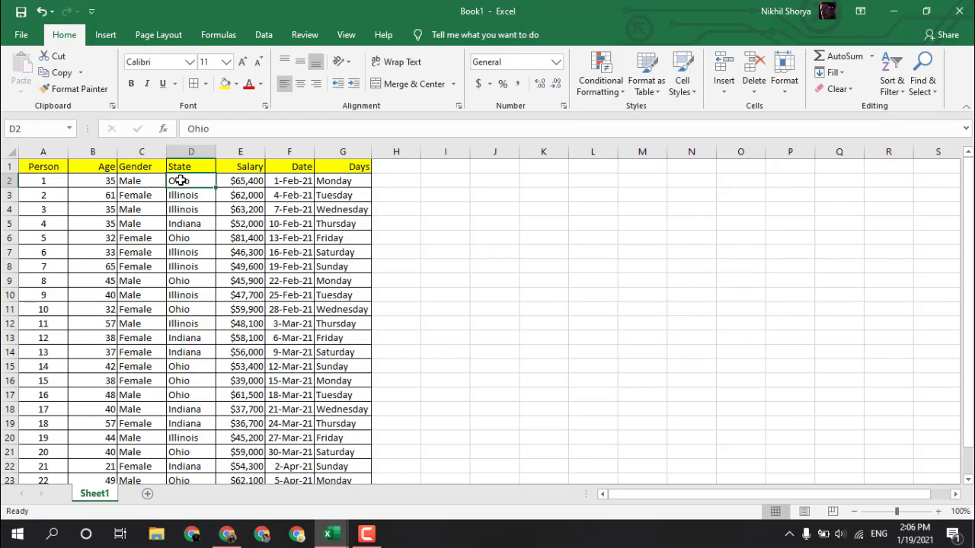
drag(180, 180, 190, 478)
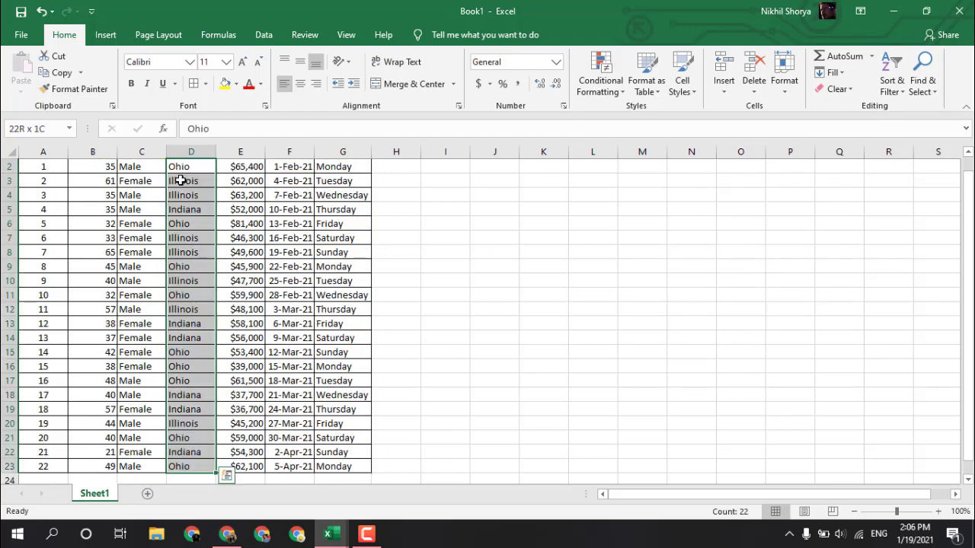
scroll(176, 229, up, 1)
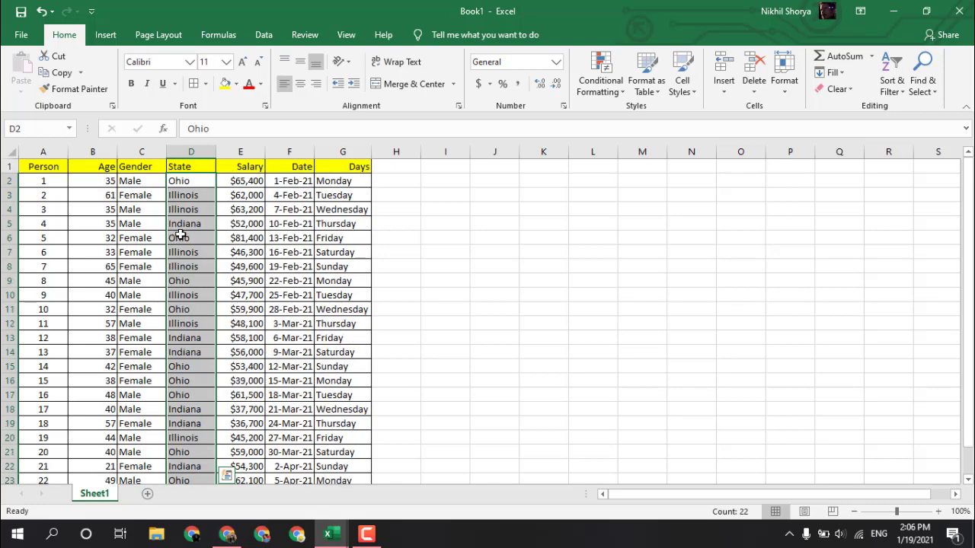
click(609, 90)
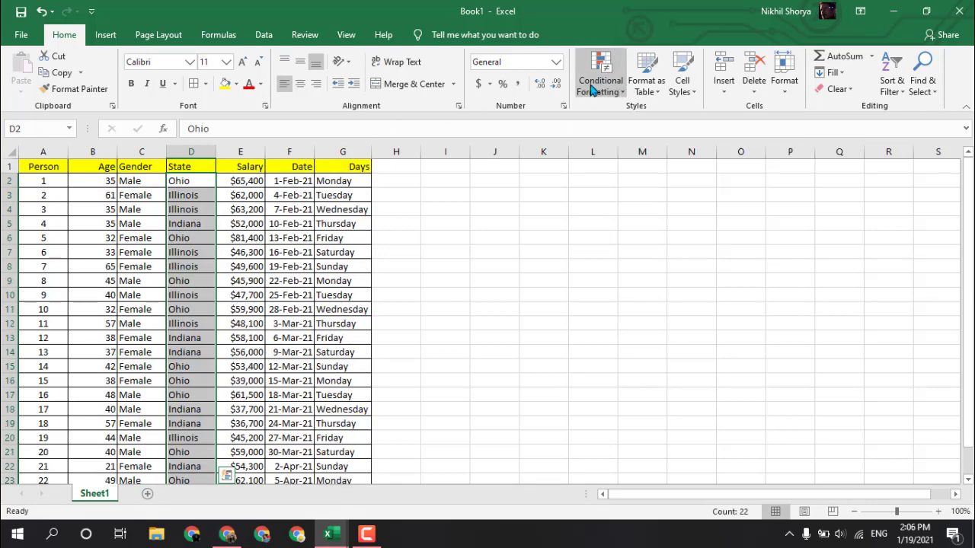
mouse_move(677, 117)
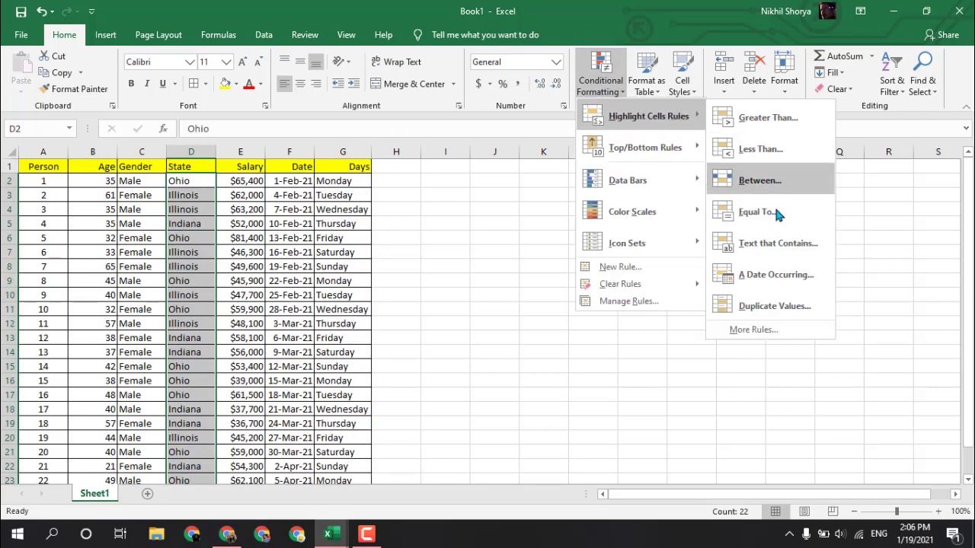
click(775, 245)
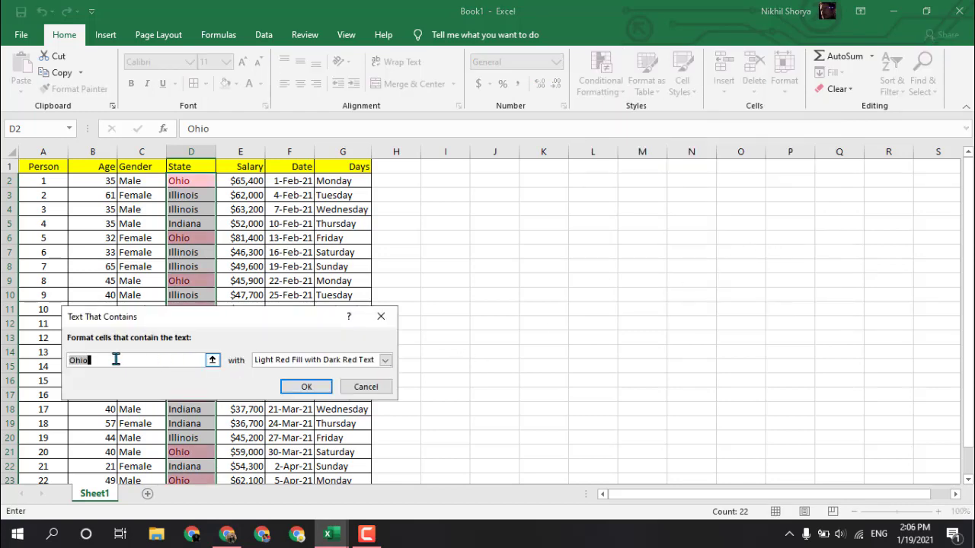
key(BackSpace)
text(ill)
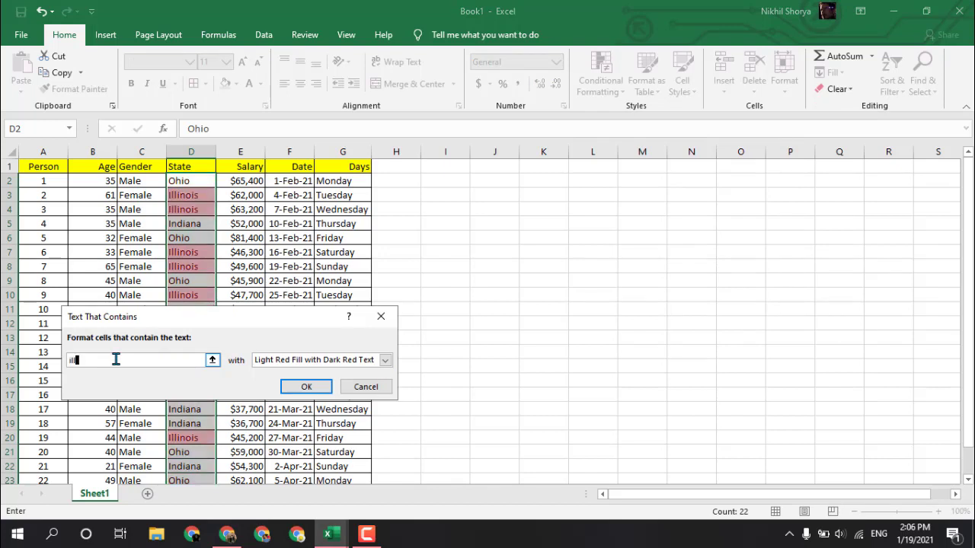
text(inois)
click(385, 361)
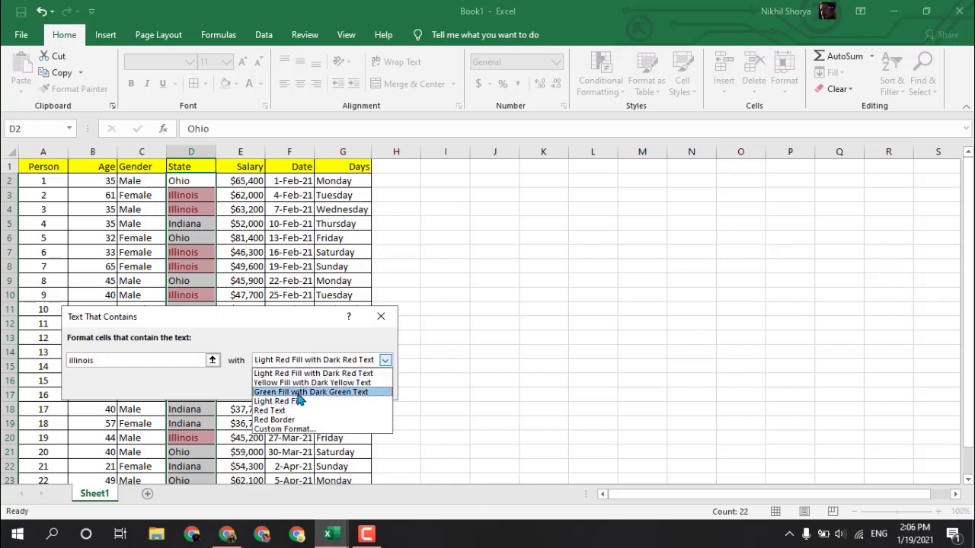
click(299, 392)
click(301, 390)
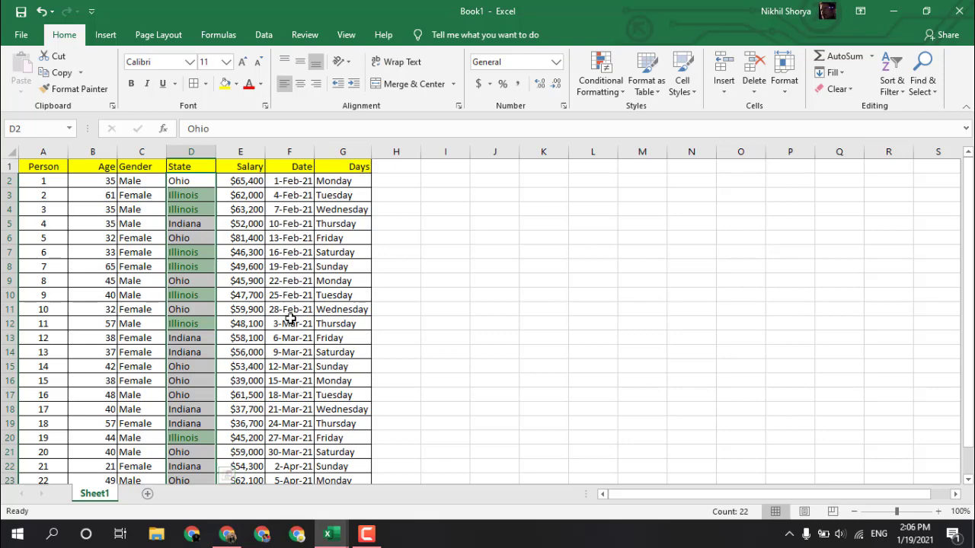
Add a Text That Contains rule to the State cells for "Ohio" using light red fill with dark red text.
click(599, 93)
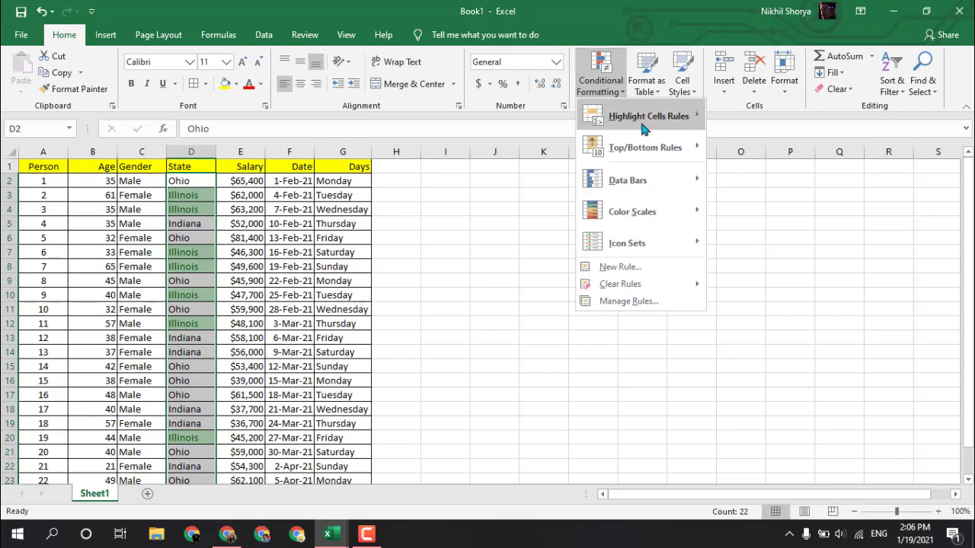
mouse_move(648, 116)
click(764, 240)
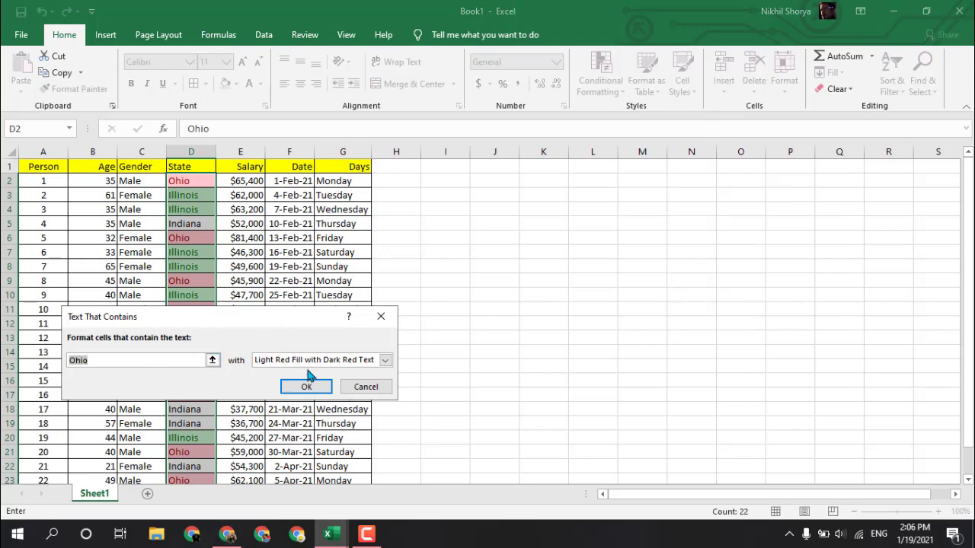
click(326, 389)
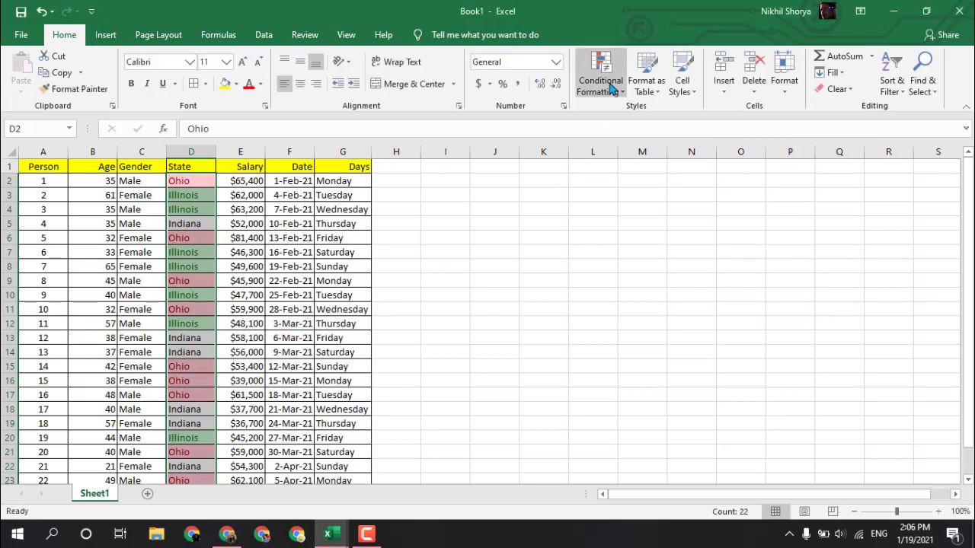
Add a Text That Contains rule to State cells D2:D23 for "indiana" using a custom format with light green fill.
click(612, 88)
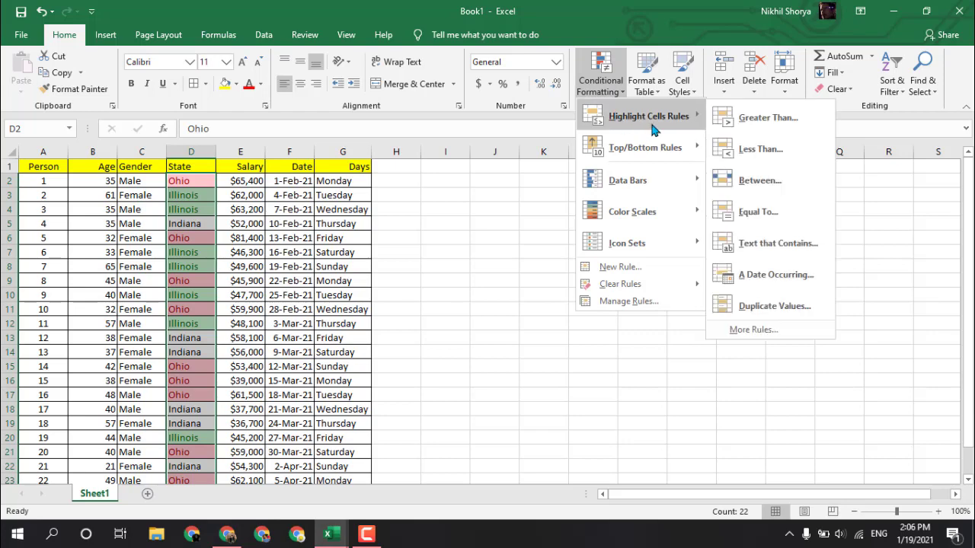
click(768, 254)
key(BackSpace)
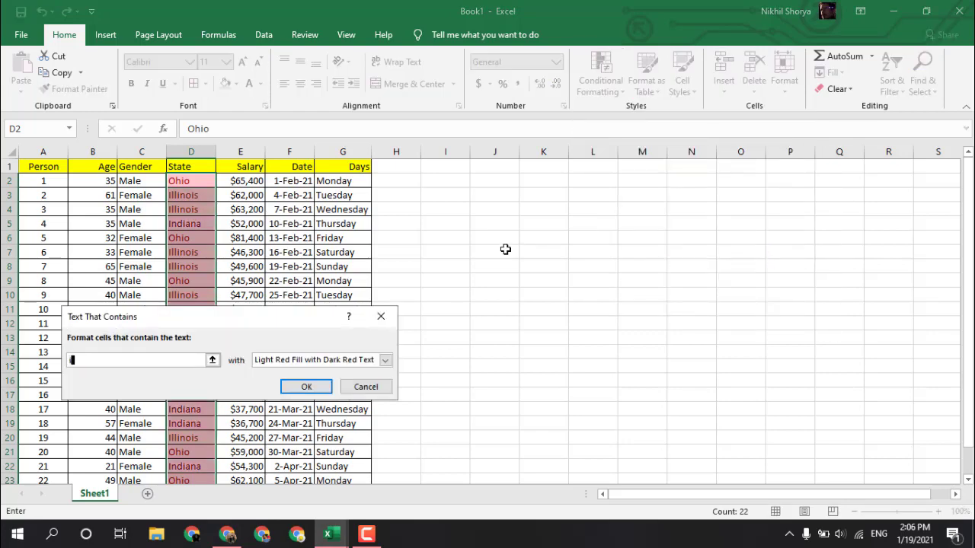
text(indiana)
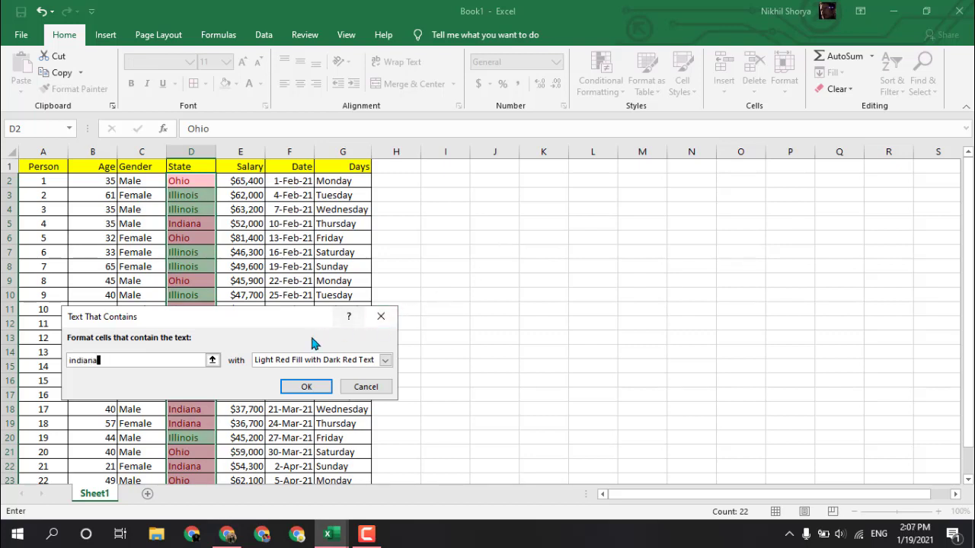
click(316, 359)
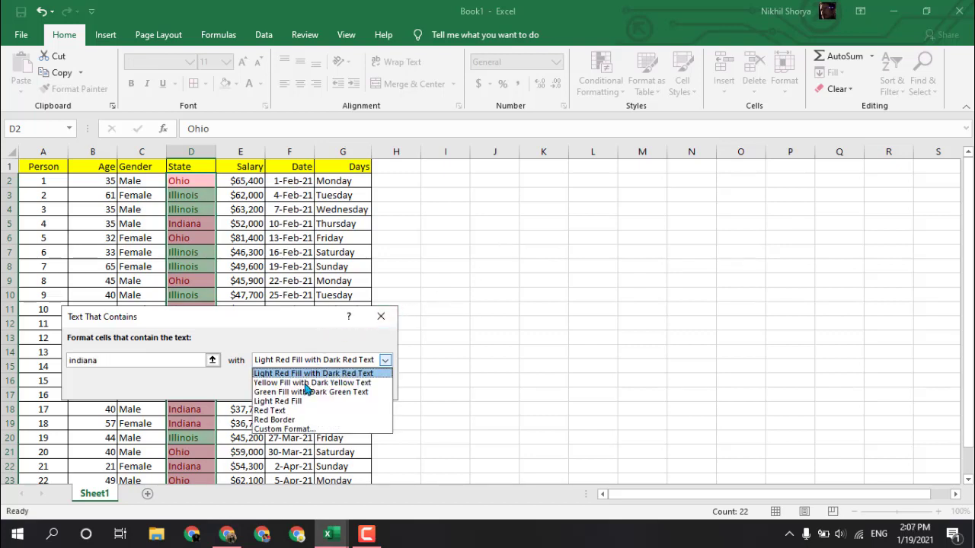
click(305, 430)
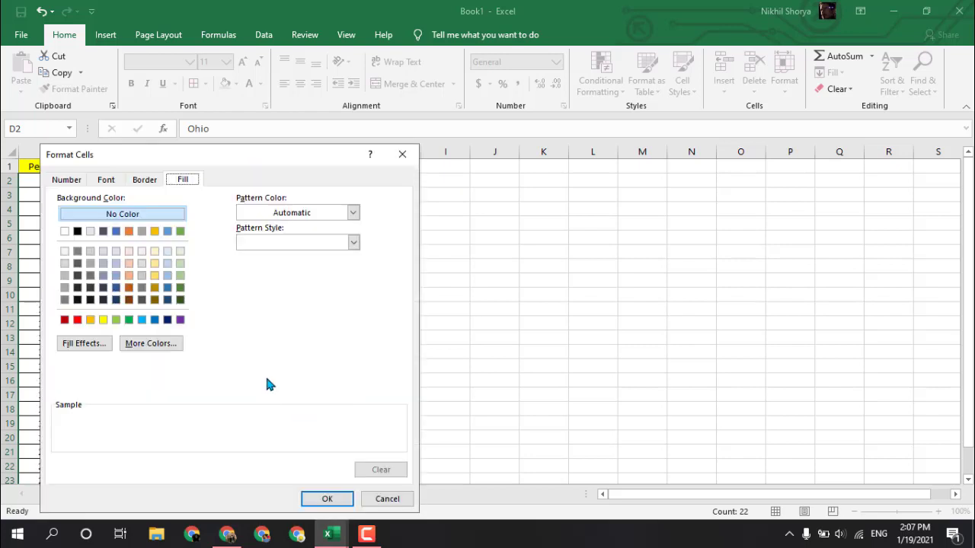
click(103, 319)
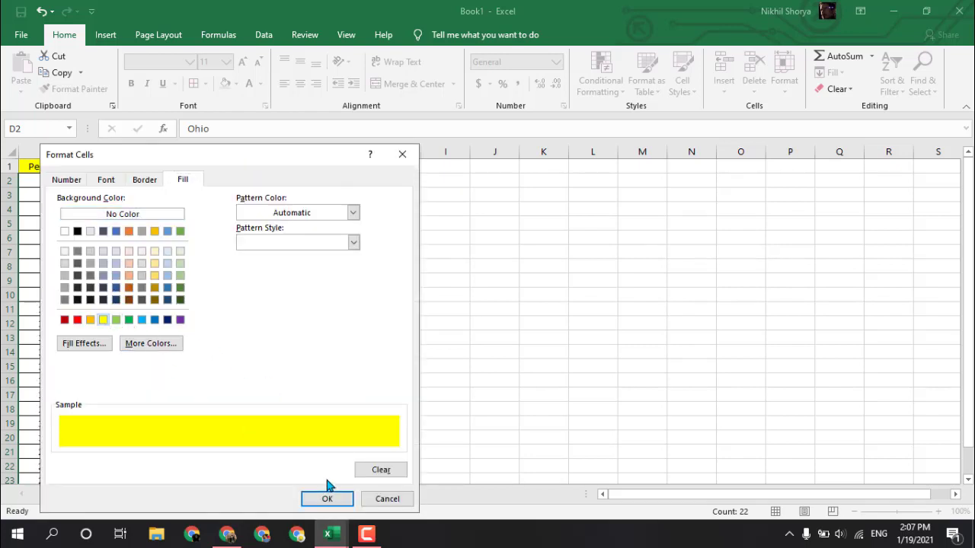
click(116, 319)
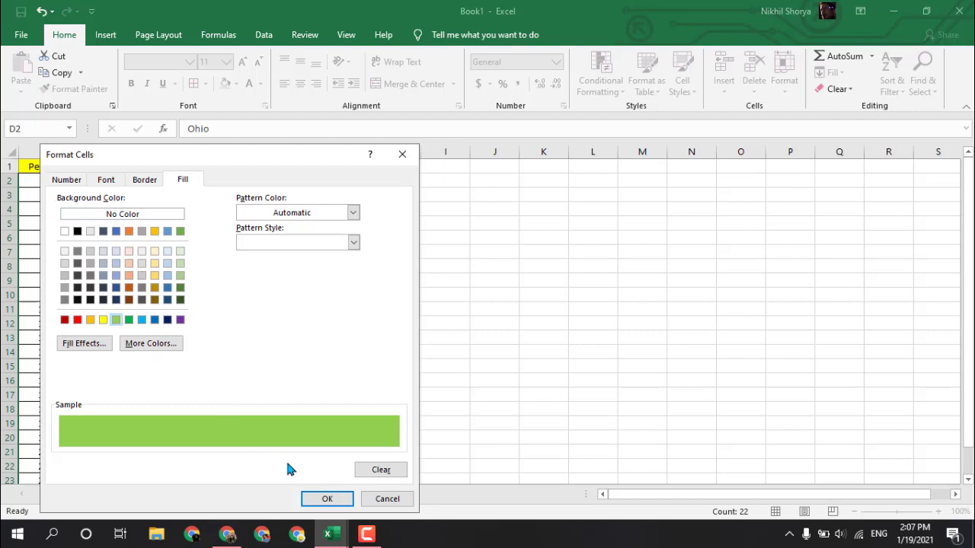
click(328, 500)
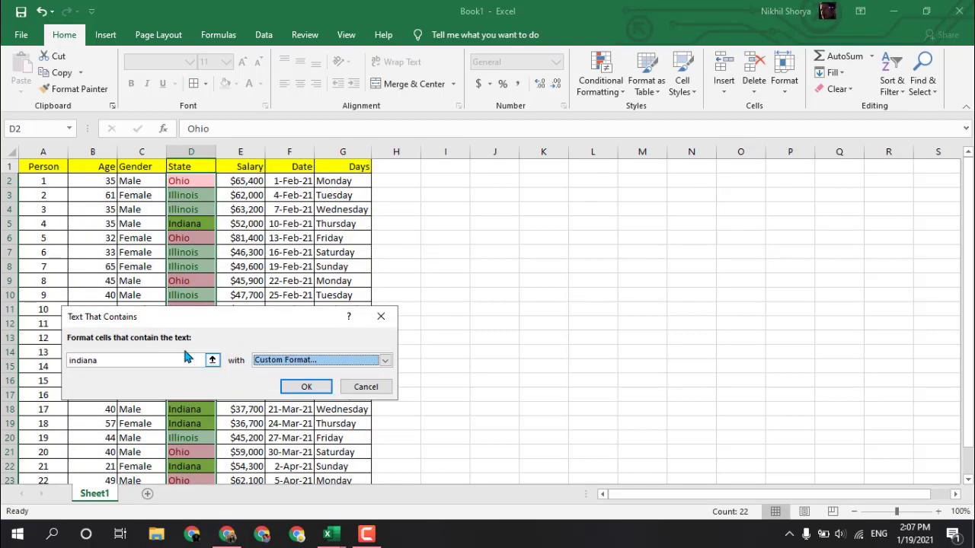
click(306, 388)
Replace the state in cell D7 with lowercase "indiana" to test the text rule's case sensitivity.
click(202, 220)
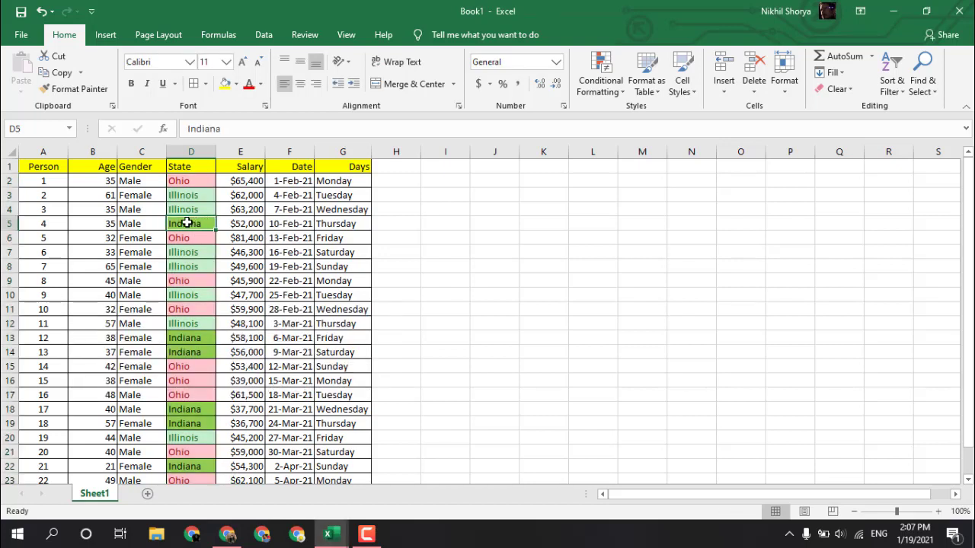
click(192, 238)
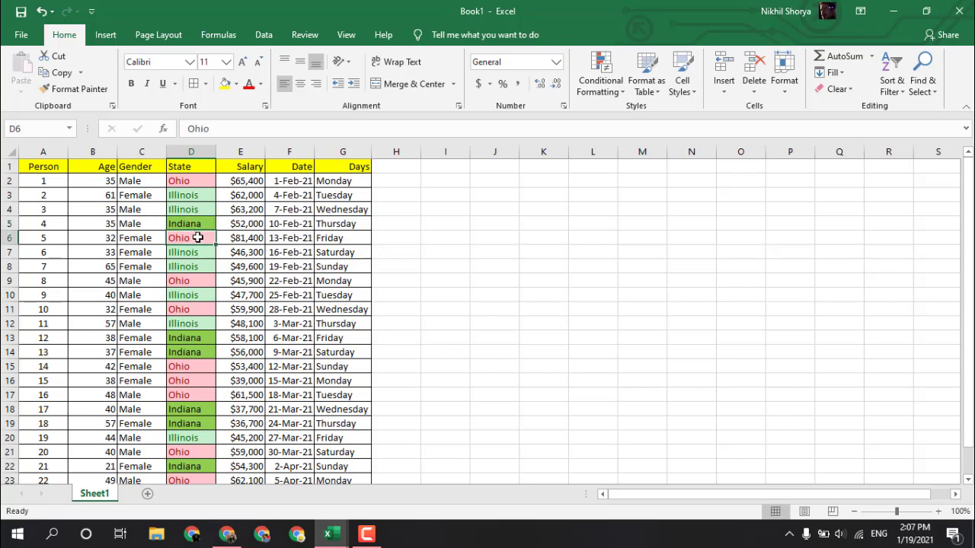
click(204, 224)
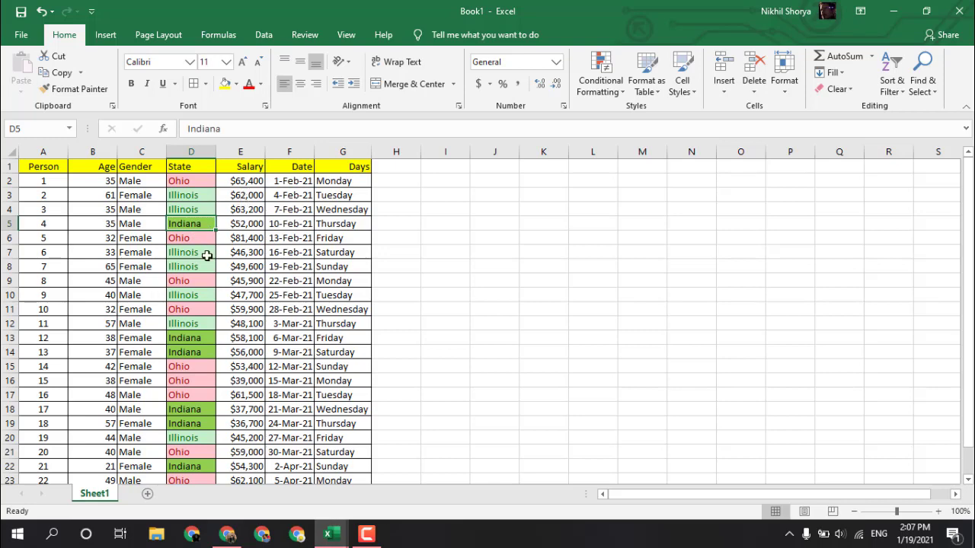
scroll(206, 255, down, 7)
scroll(207, 255, up, 5)
scroll(206, 257, up, 3)
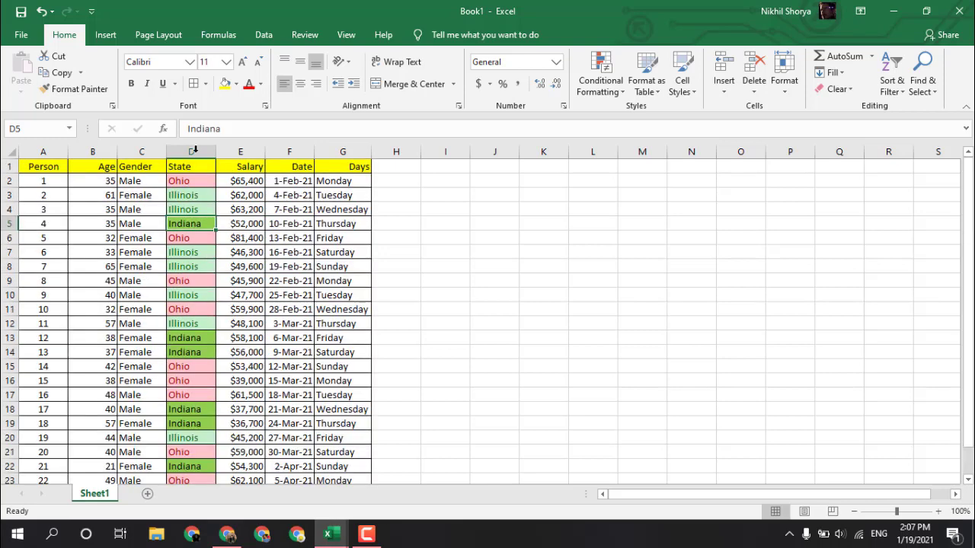
click(193, 253)
text(indiana)
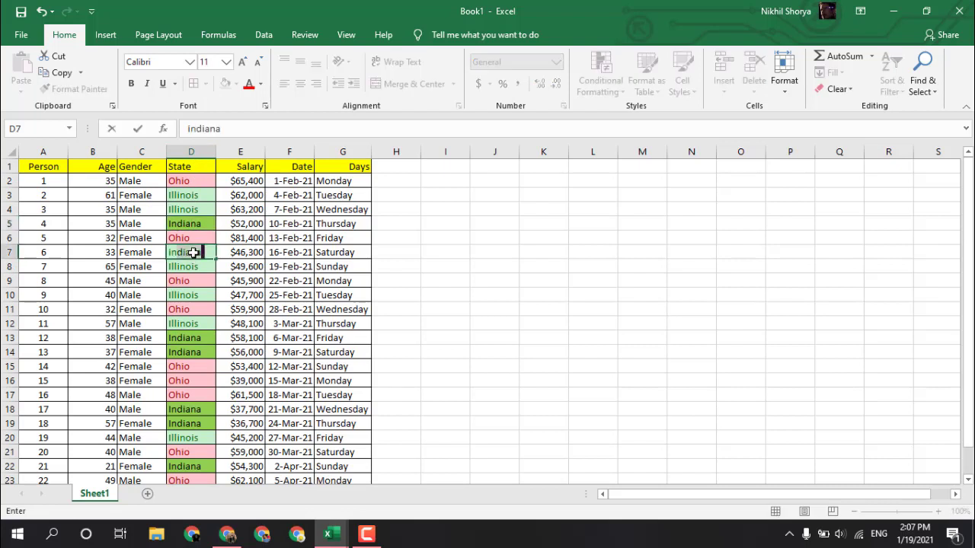
key(Return)
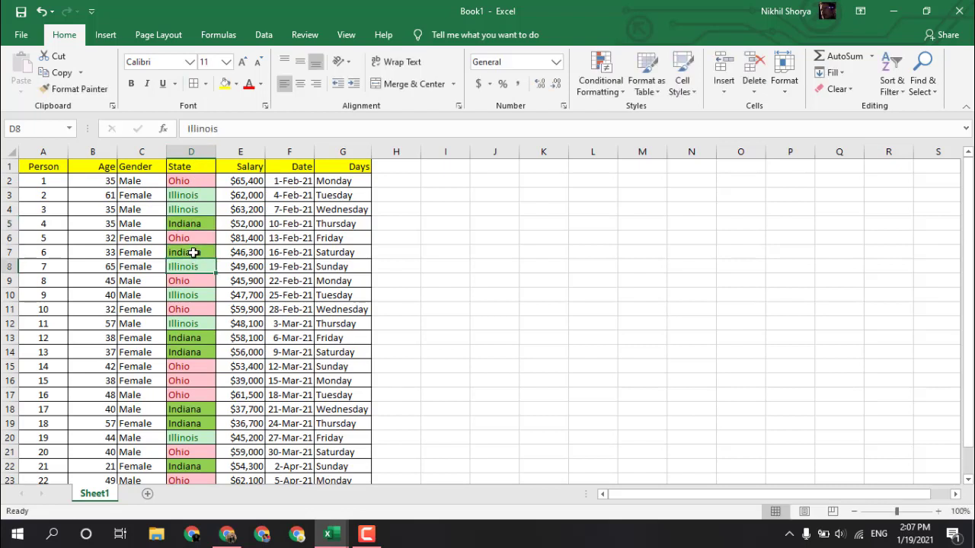
click(193, 253)
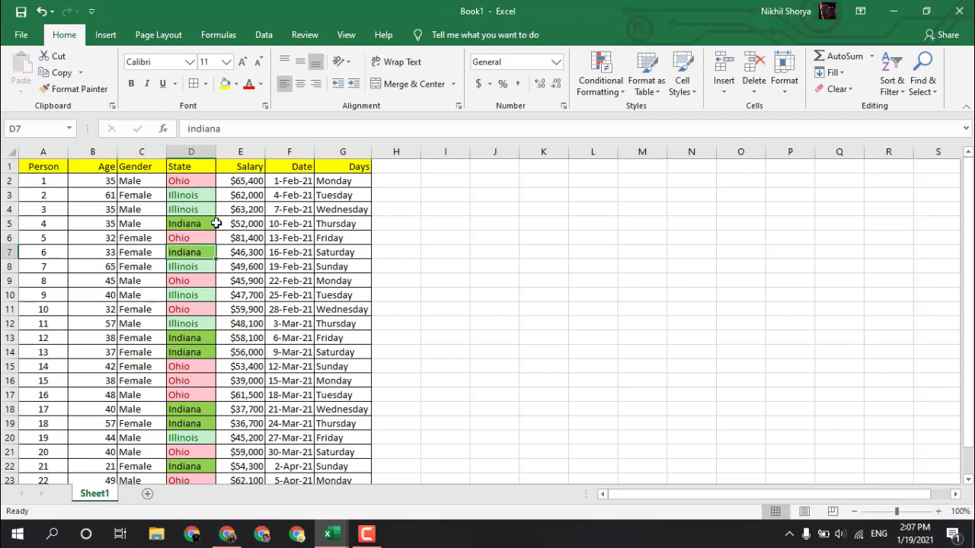
Clear the conditional formatting rules from the State cells D2:D23.
click(194, 181)
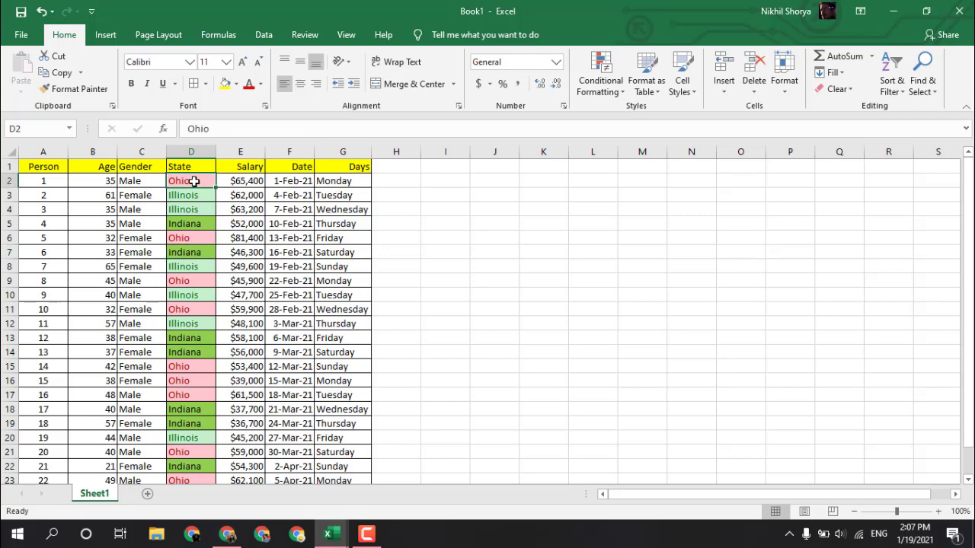
key(ctrl+shift+Down)
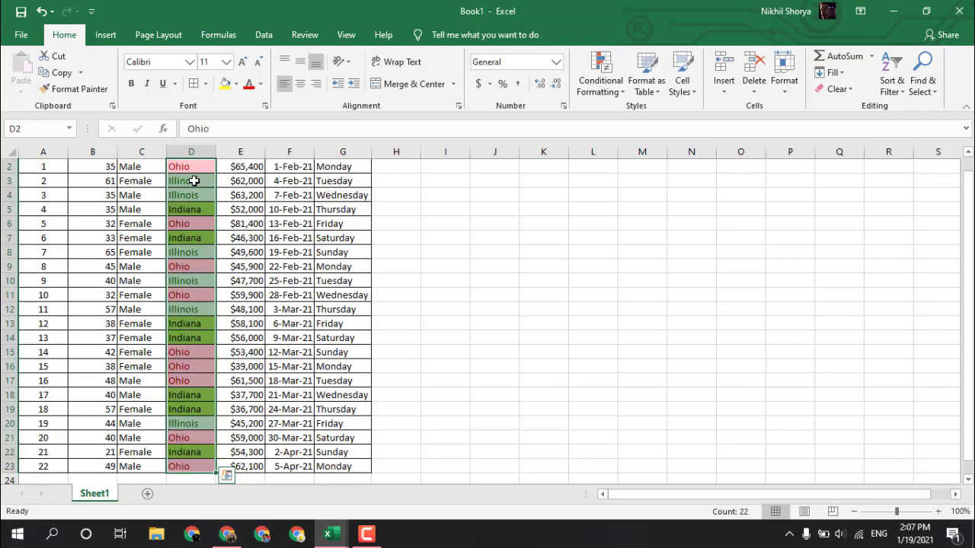
click(600, 80)
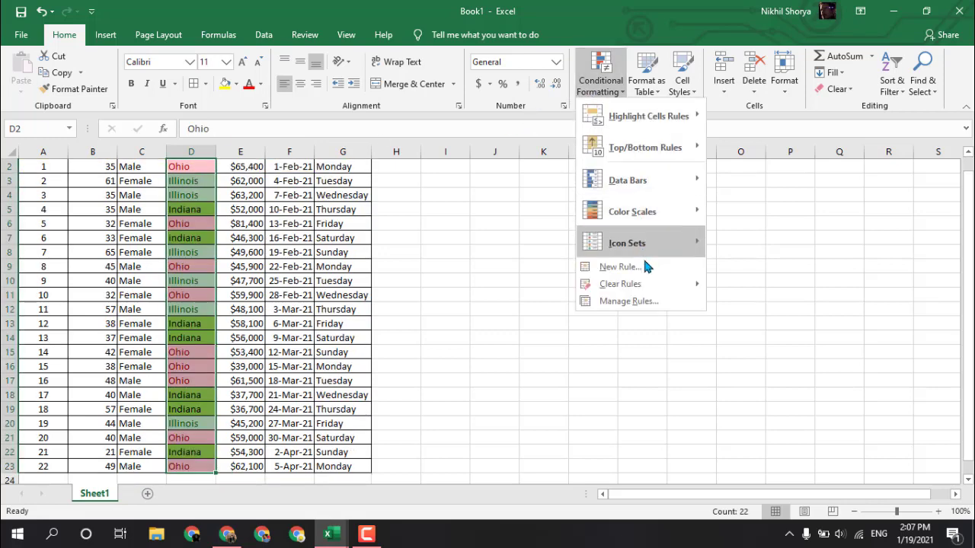
mouse_move(649, 284)
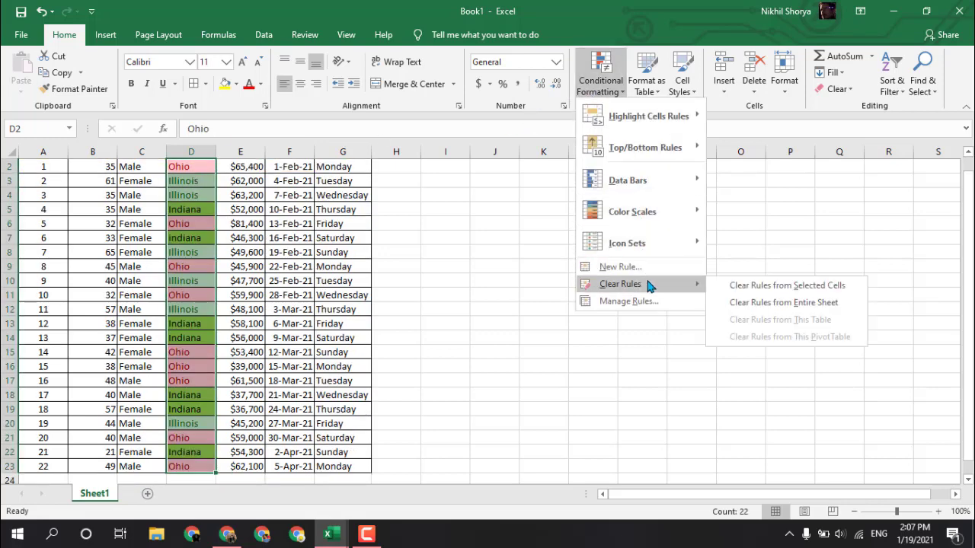
click(747, 294)
scroll(445, 269, up, 1)
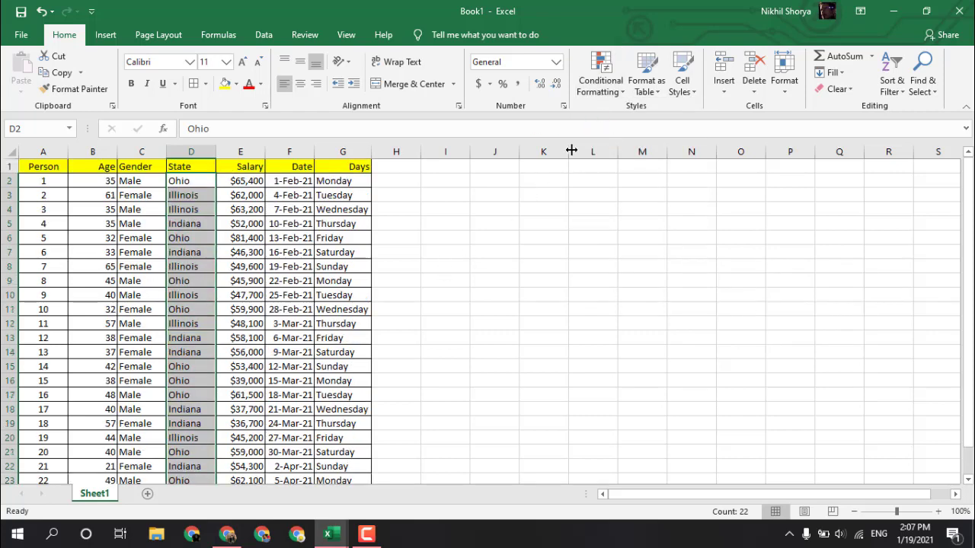
click(608, 98)
mouse_move(644, 116)
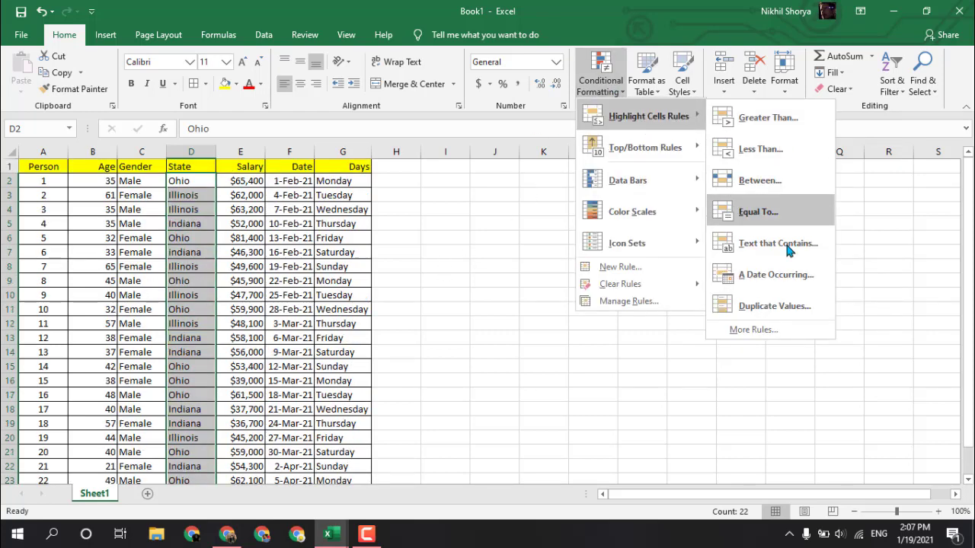
click(529, 281)
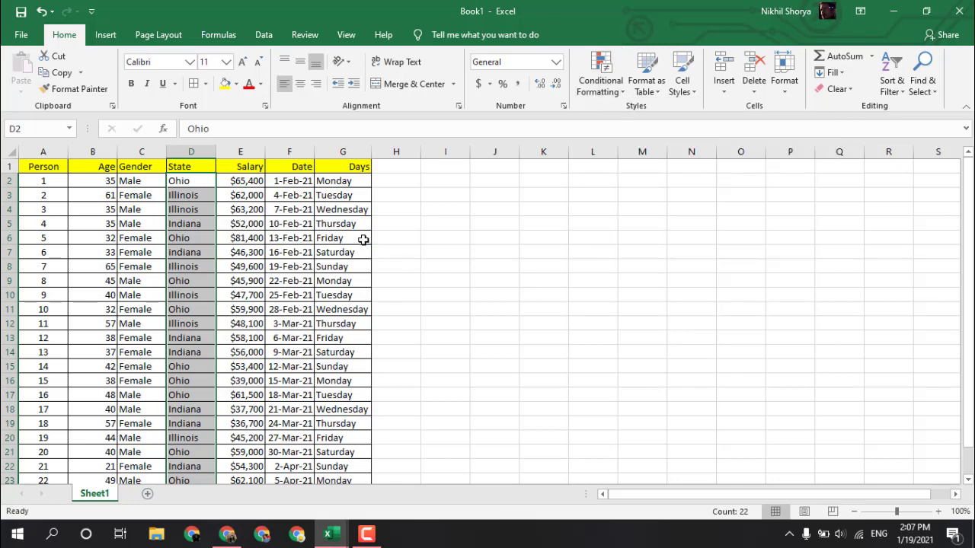
Highlight dates in F2:F23 occurring next month using green fill with dark green text.
click(302, 181)
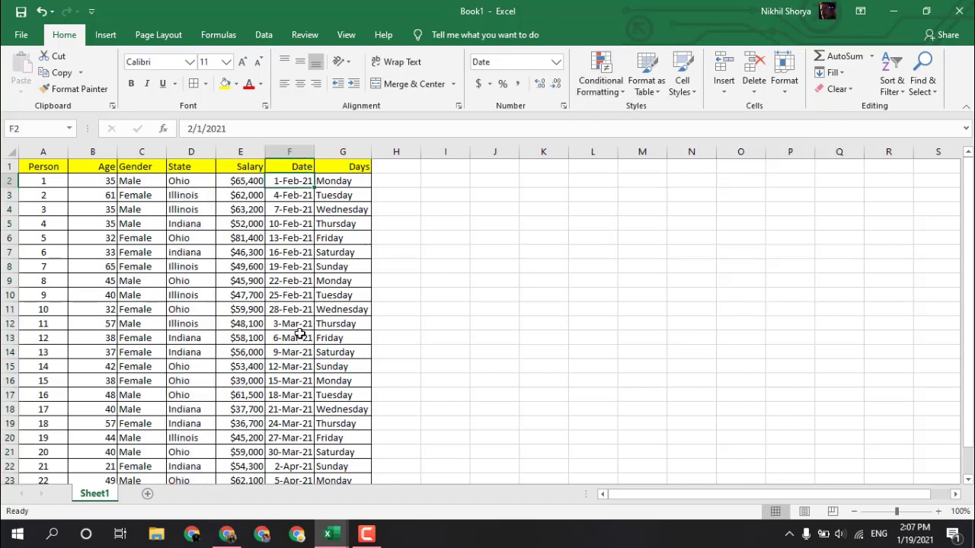
scroll(289, 279, down, 2)
scroll(290, 255, up, 2)
key(ctrl+shift+Down)
scroll(425, 193, up, 1)
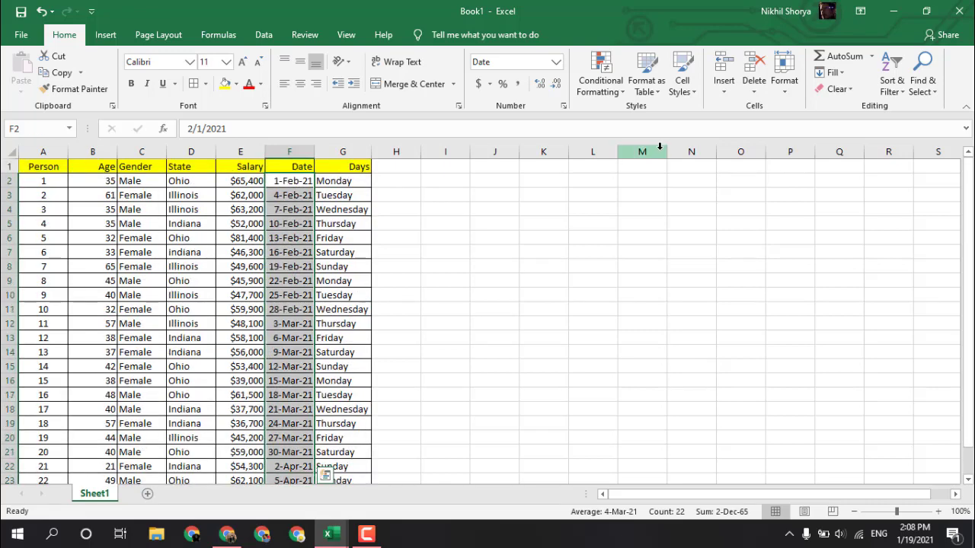
click(601, 76)
mouse_move(680, 124)
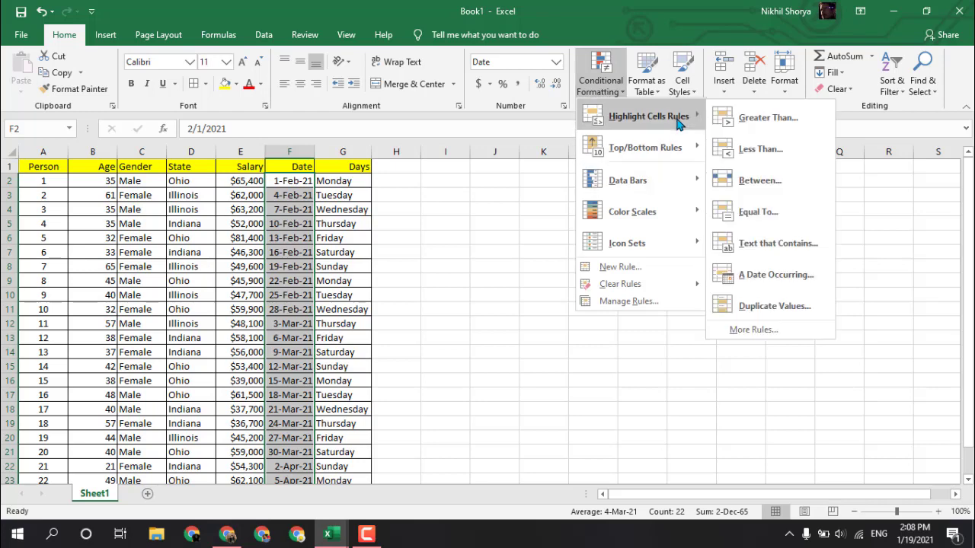
click(777, 276)
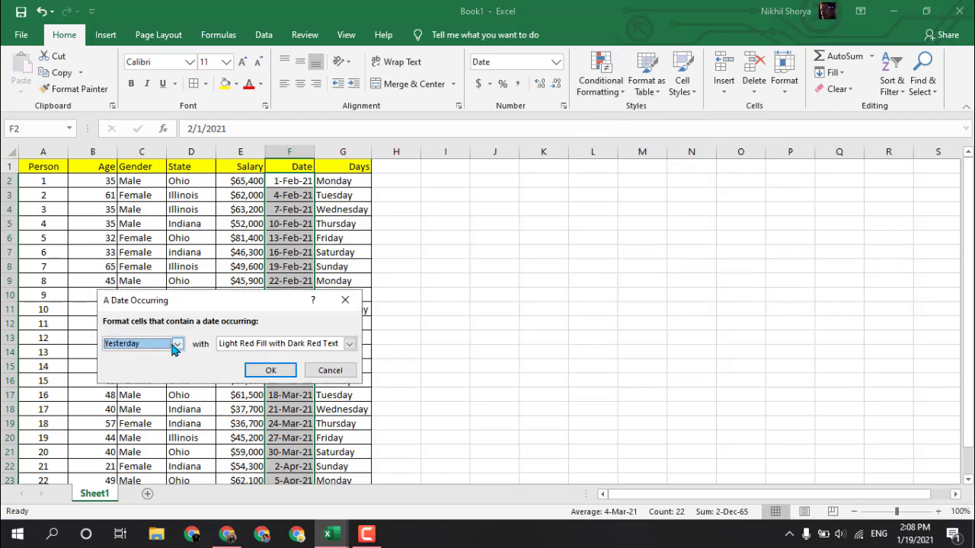
drag(264, 293, 611, 247)
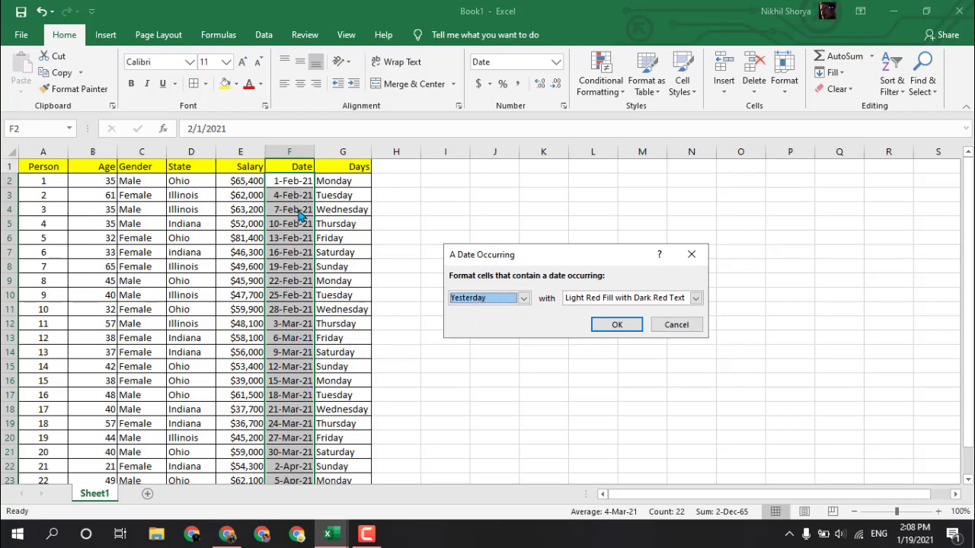
click(525, 299)
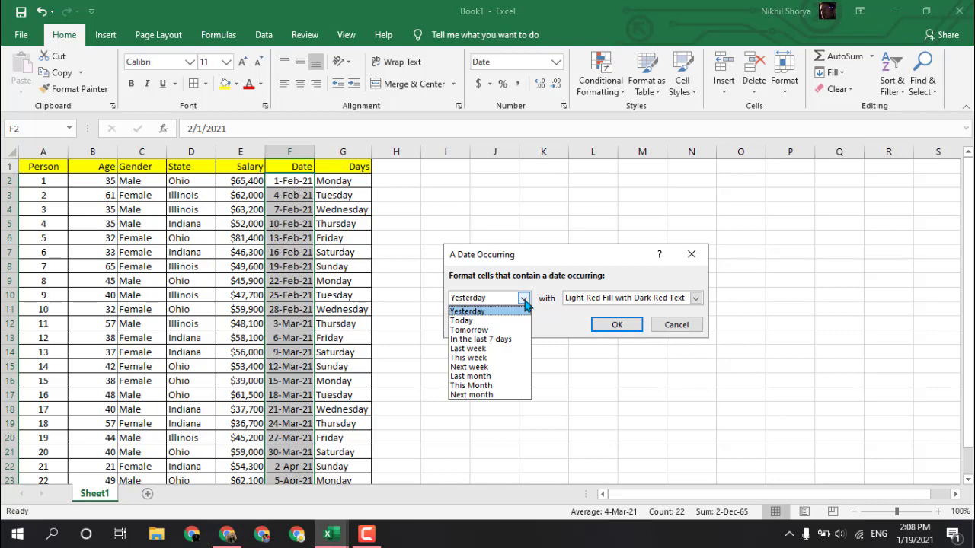
click(510, 394)
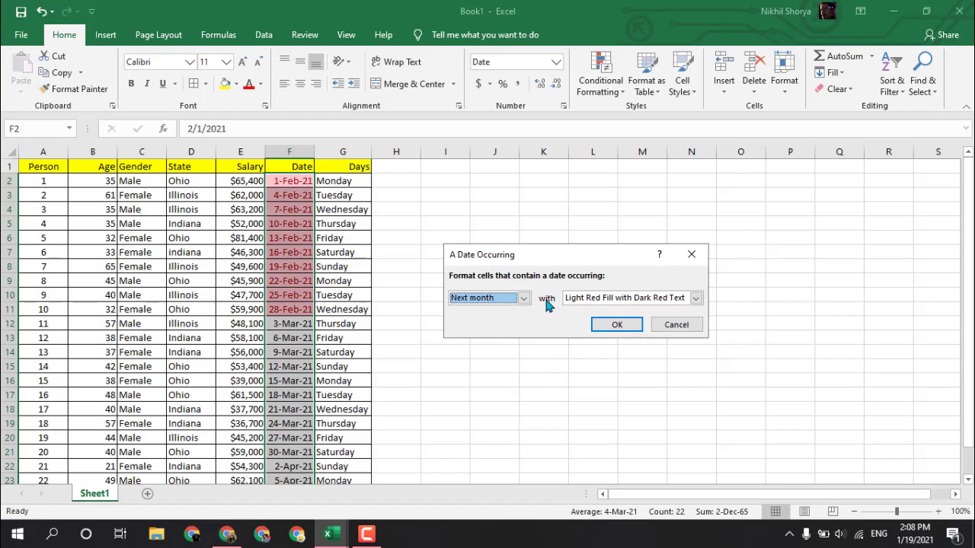
click(696, 298)
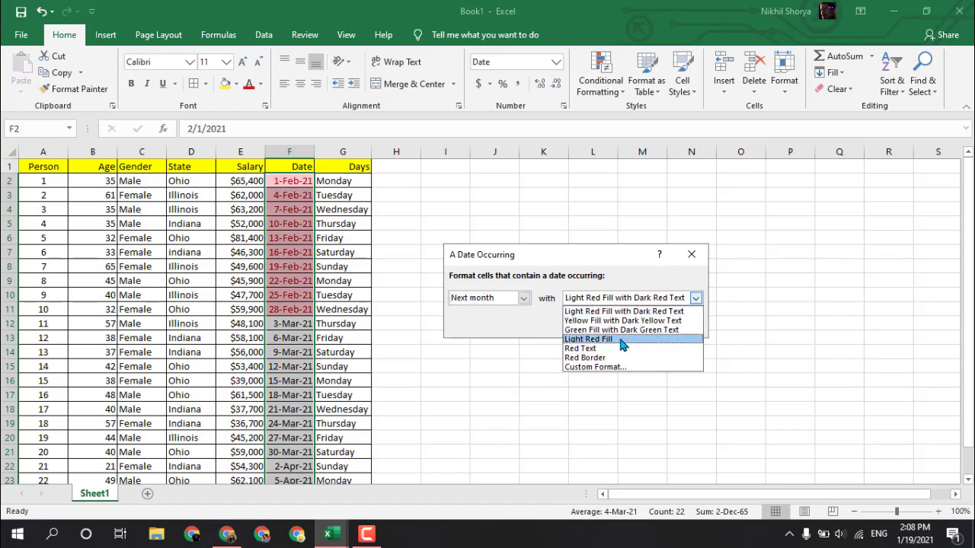
click(617, 329)
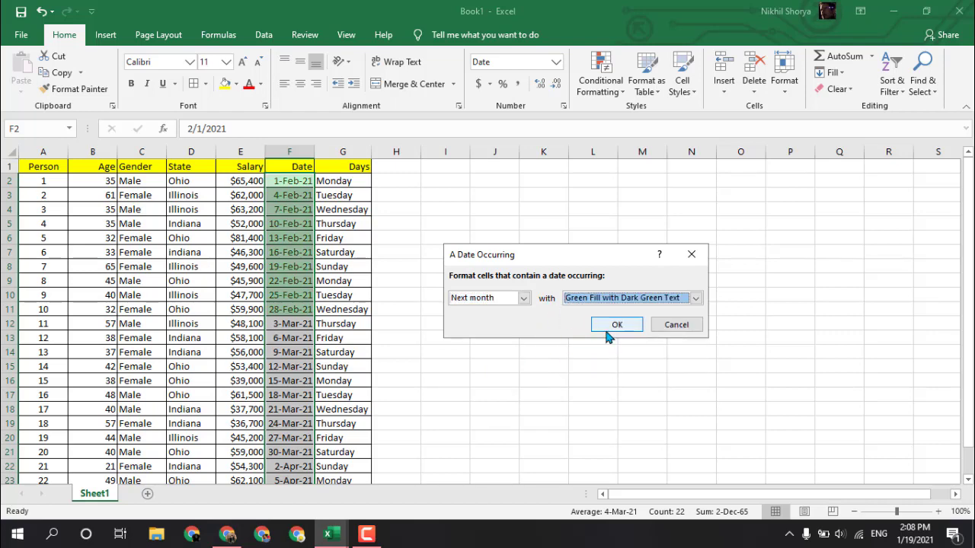
click(615, 326)
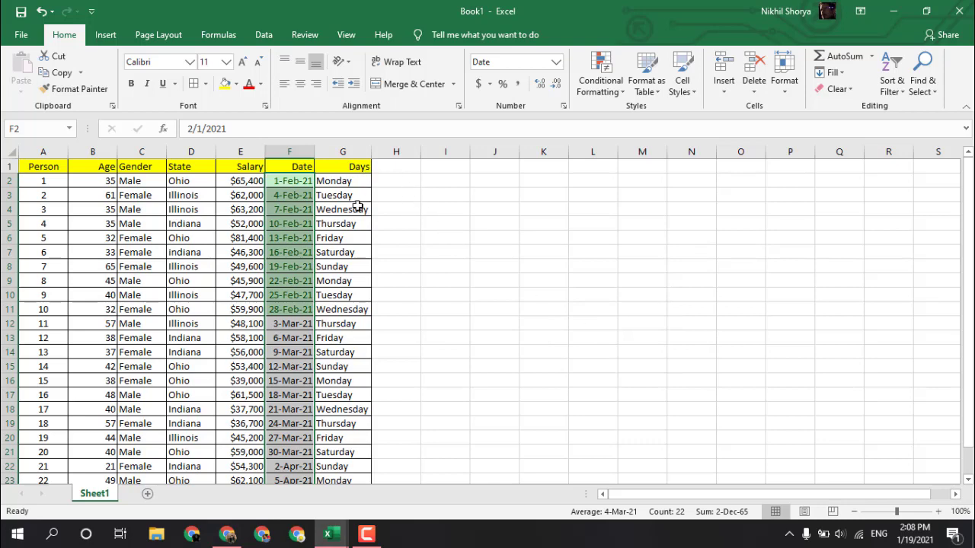
click(601, 80)
mouse_move(644, 116)
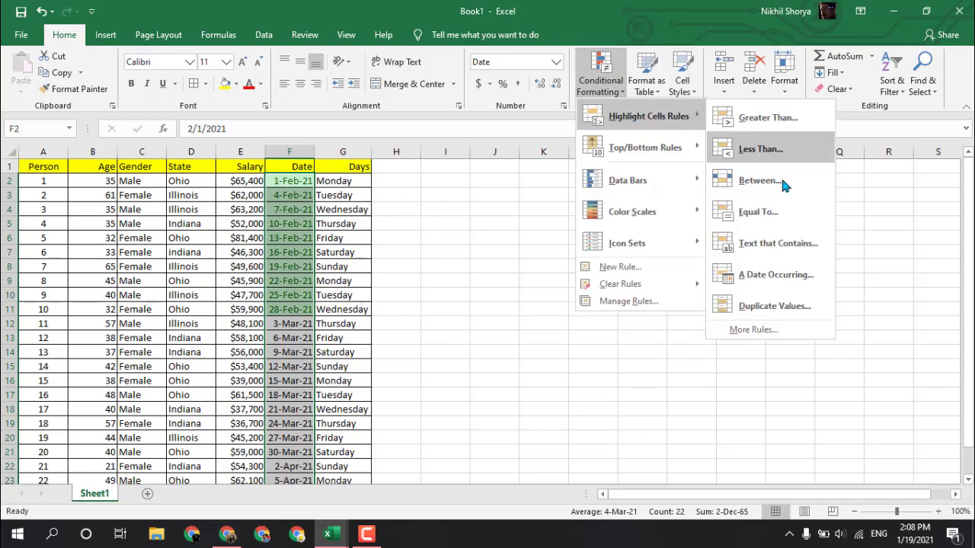
click(776, 306)
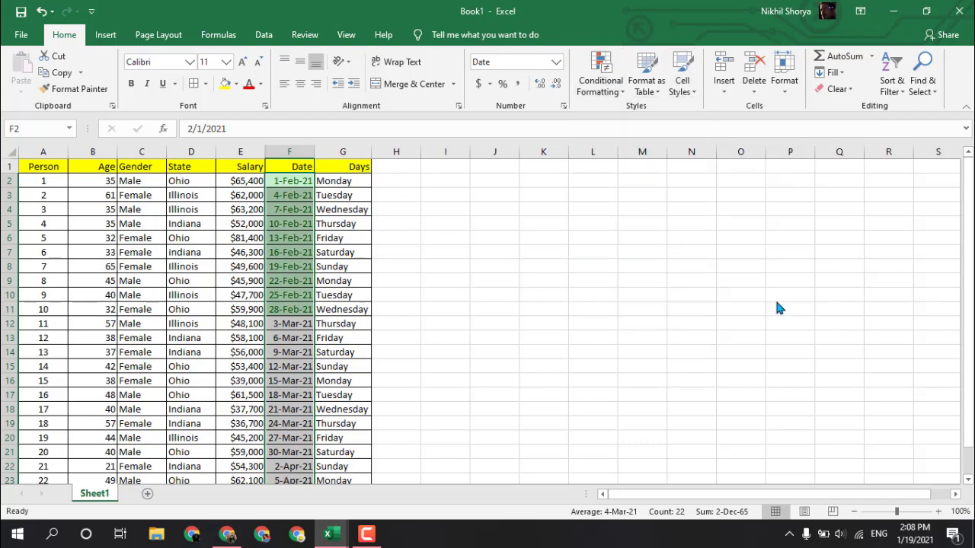
click(691, 251)
Review the available periods and format options of the A Date Occurring rule, leaving the dialog without applying a rule.
click(601, 76)
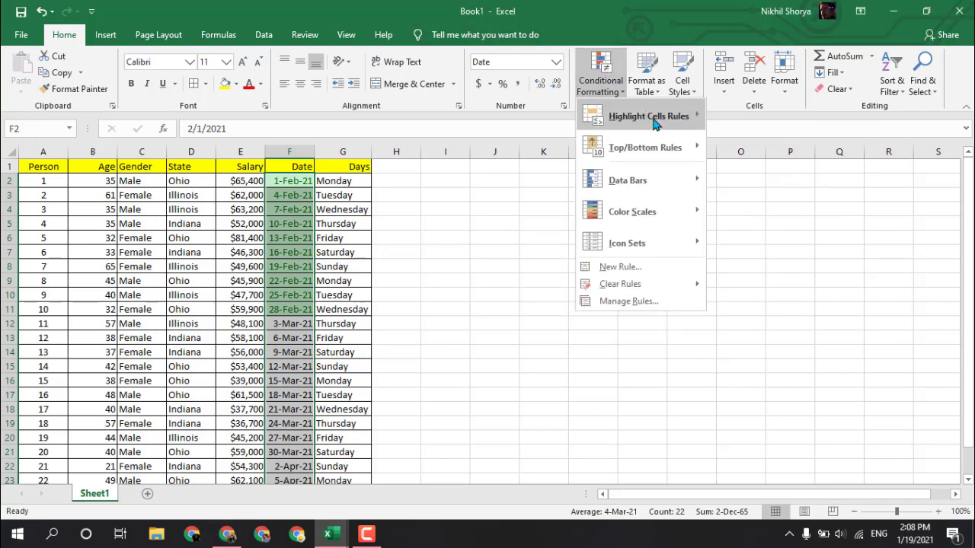
mouse_move(625, 120)
click(750, 334)
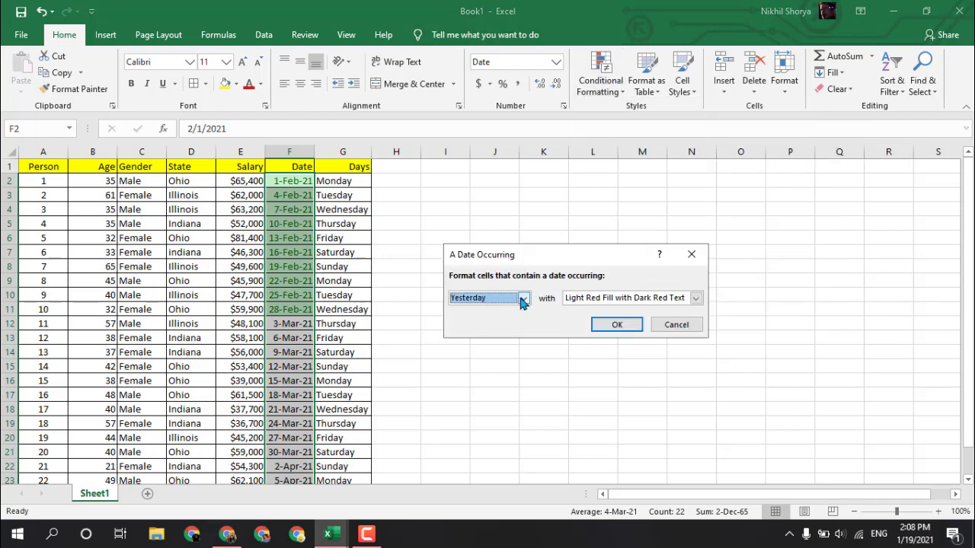
click(522, 299)
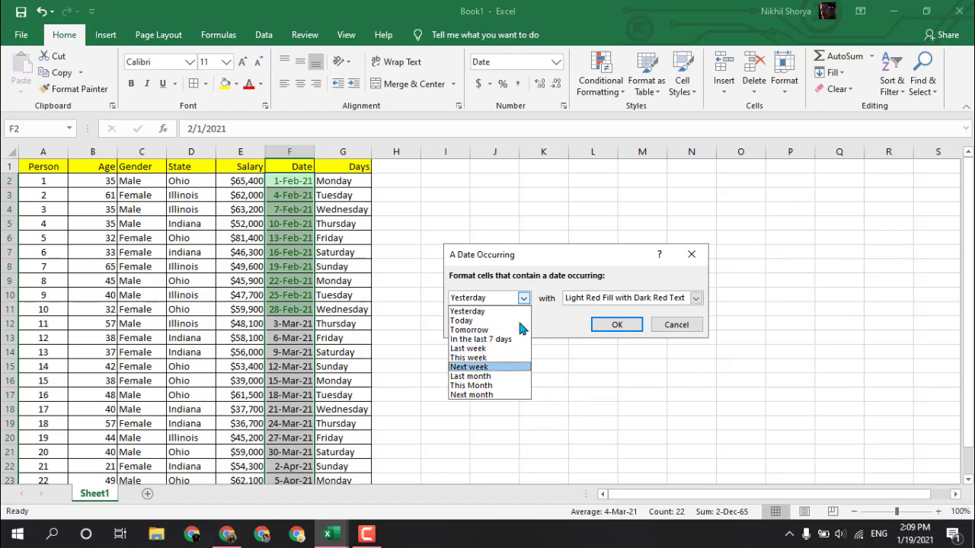
click(679, 301)
click(696, 299)
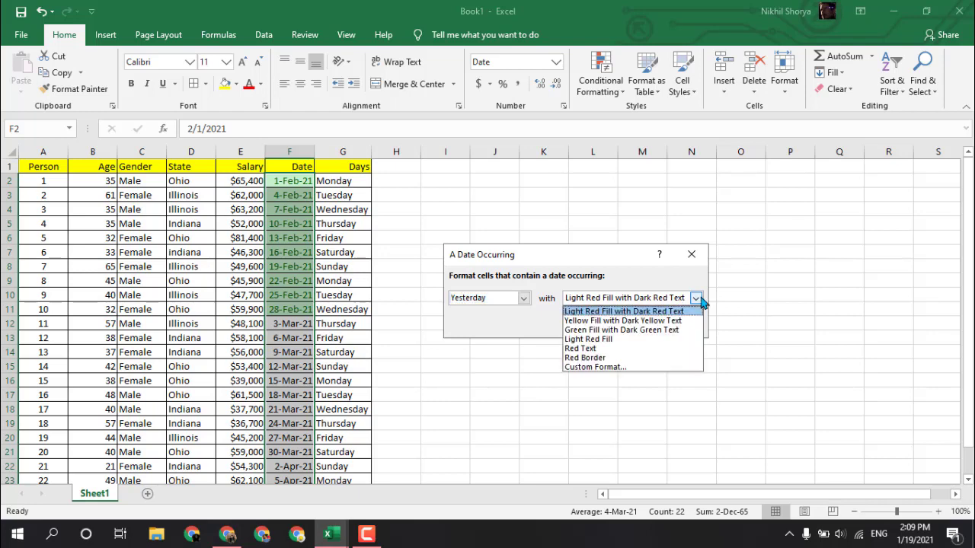
click(698, 299)
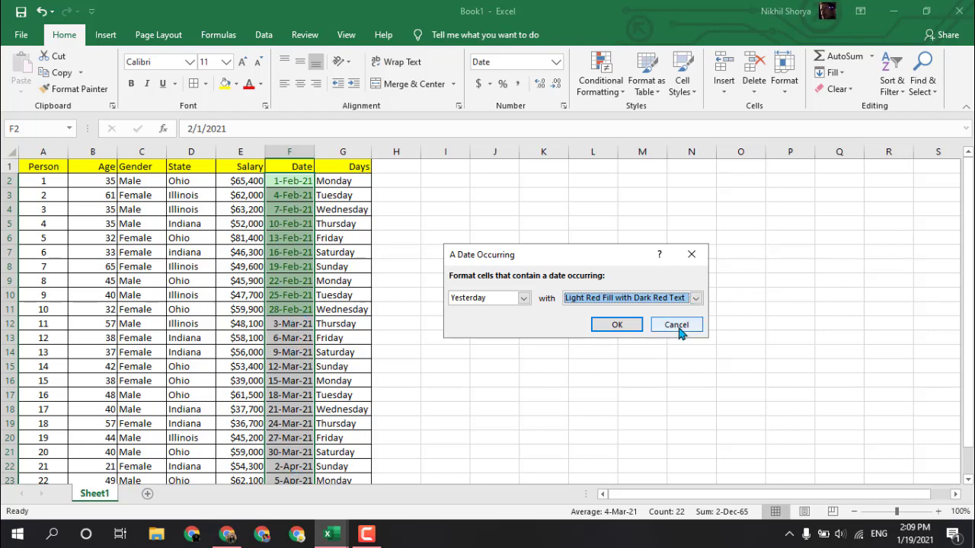
click(691, 253)
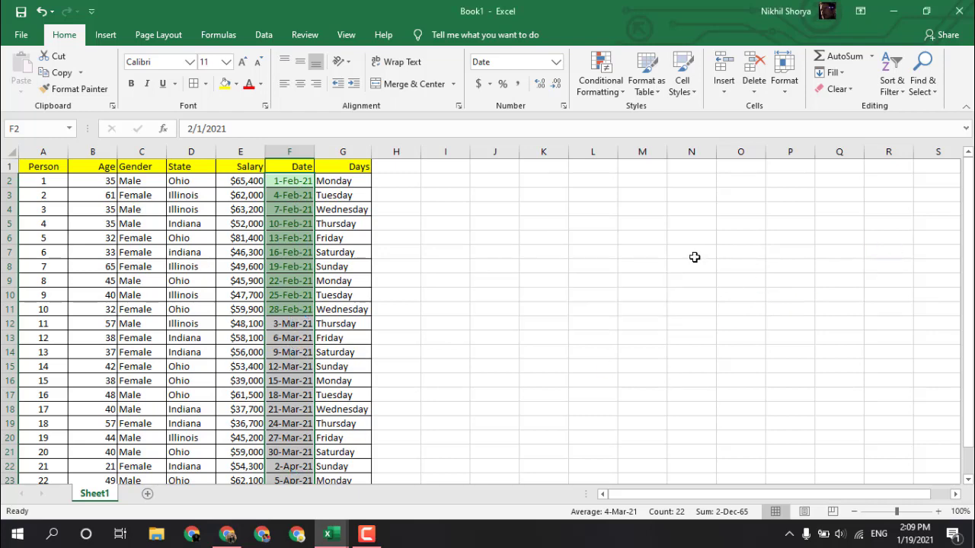
Clear the conditional formatting rules from the entire sheet to remove the next-month date highlighting.
scroll(326, 214, down, 2)
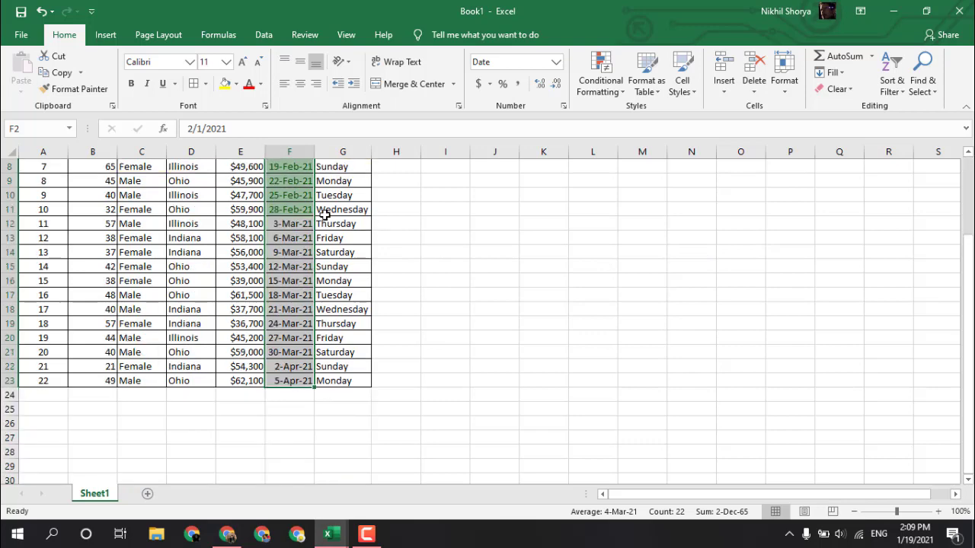
click(308, 228)
scroll(305, 206, up, 3)
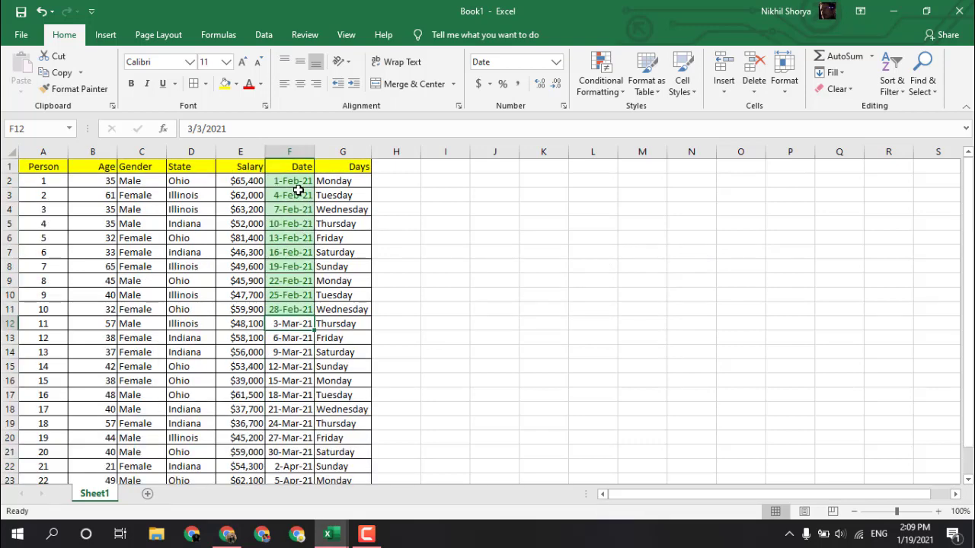
click(604, 88)
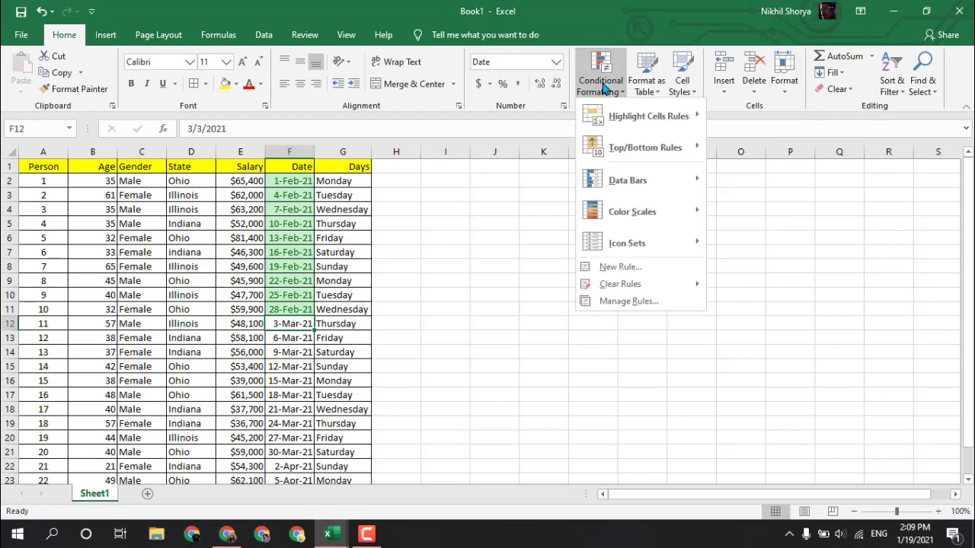
mouse_move(661, 285)
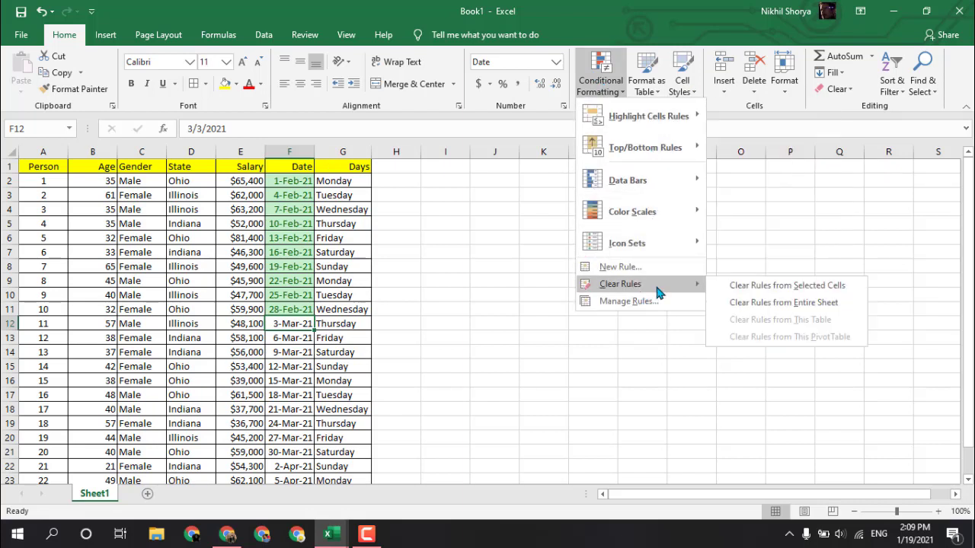
click(748, 303)
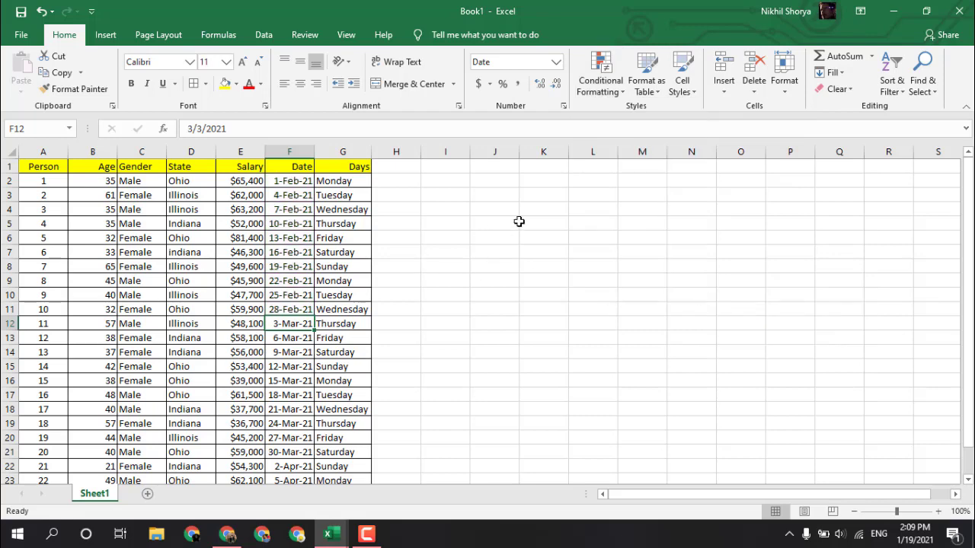
click(614, 87)
mouse_move(689, 128)
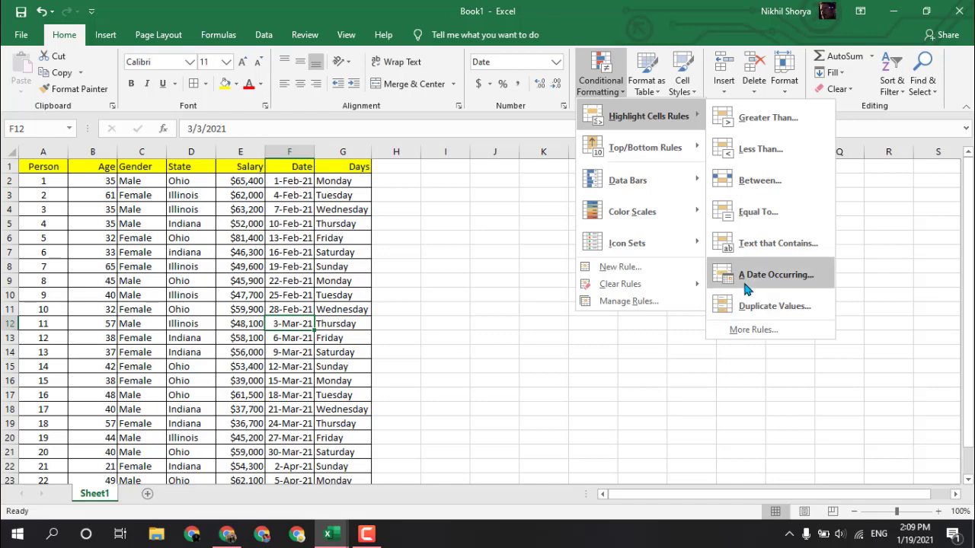
key(Escape)
key(Escape)
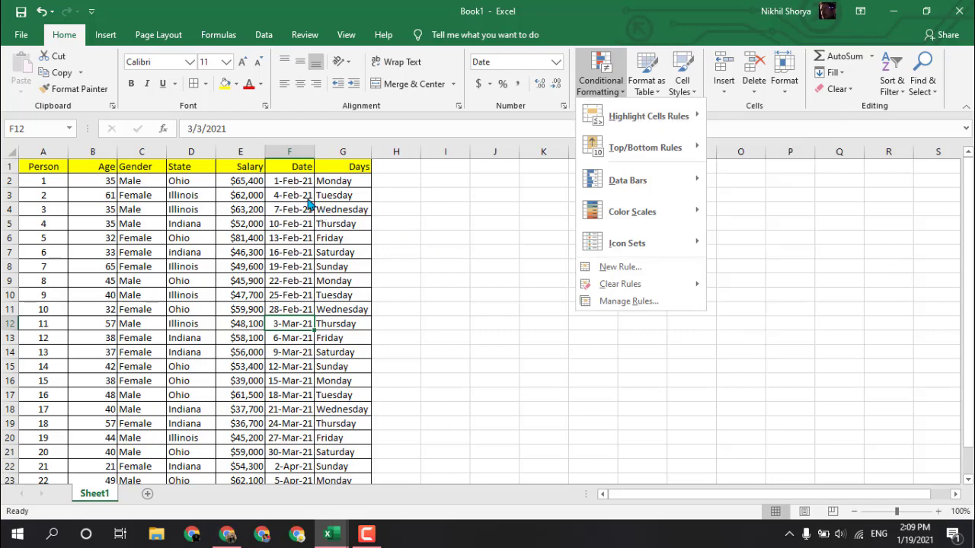
Change the date in cell F6 to 1/13/2021.
click(297, 237)
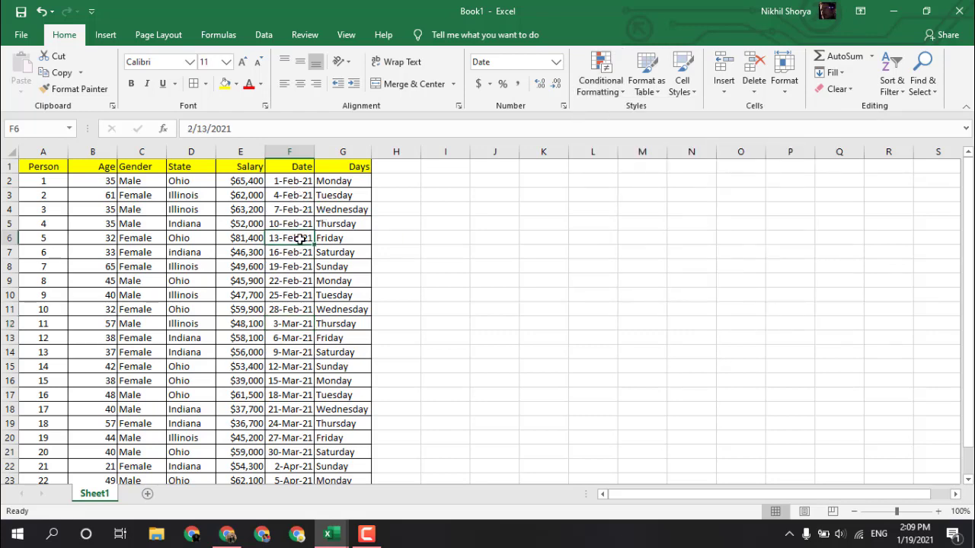
click(208, 129)
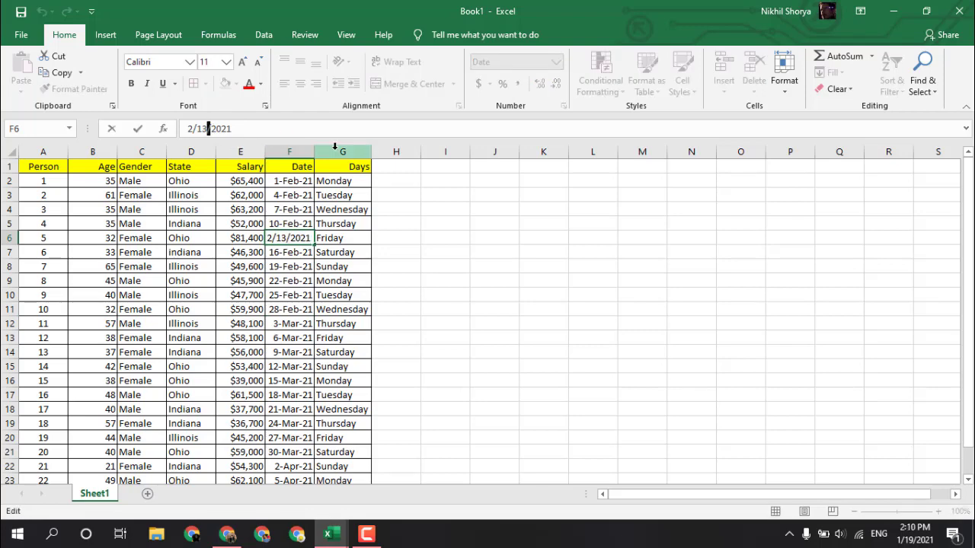
click(193, 128)
key(BackSpace)
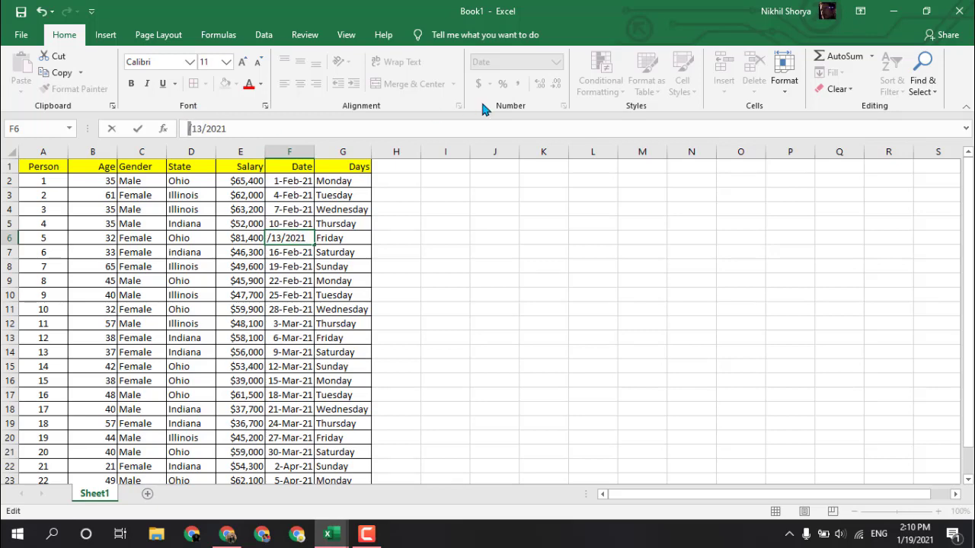
text(1)
key(Return)
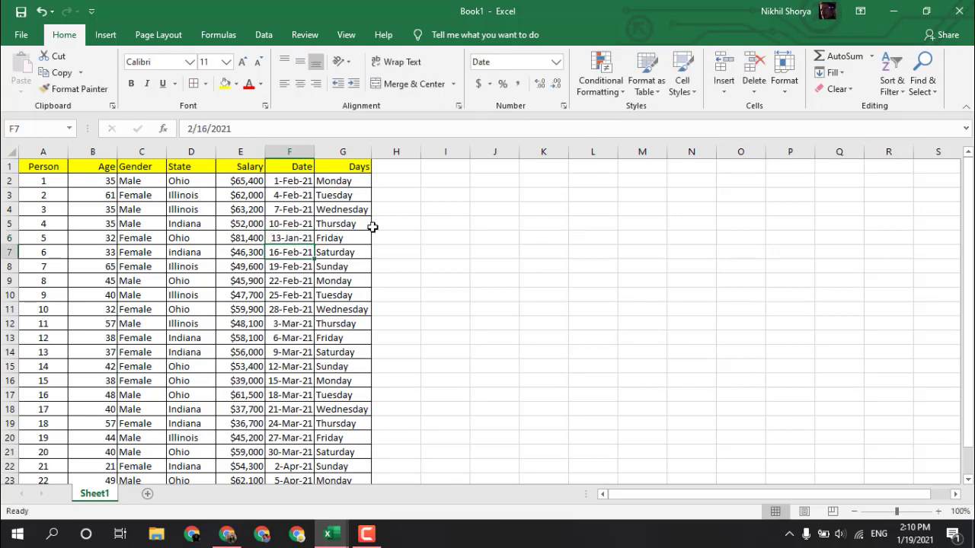
Highlight dates in F2:F23 occurring in the last 7 days using the Red Text format.
click(300, 238)
drag(299, 181, 307, 505)
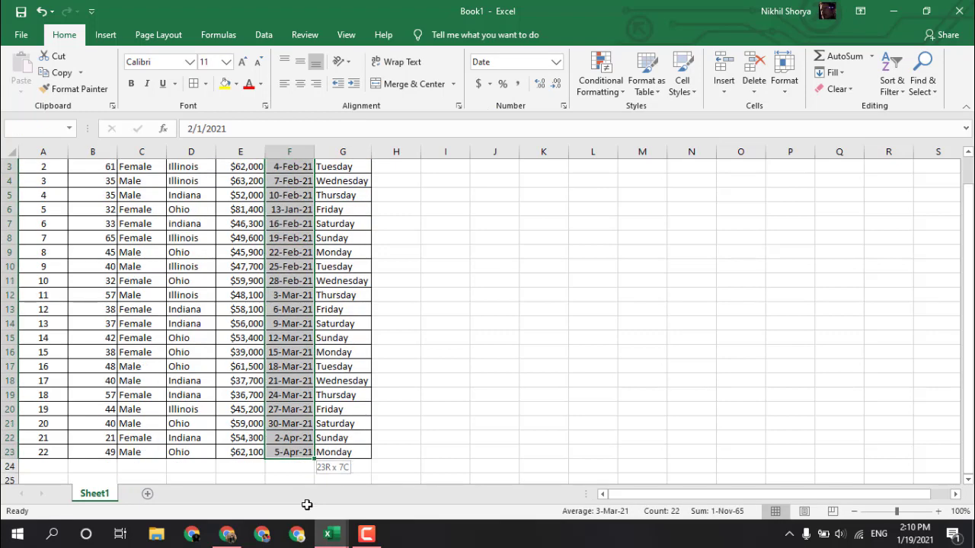
click(608, 92)
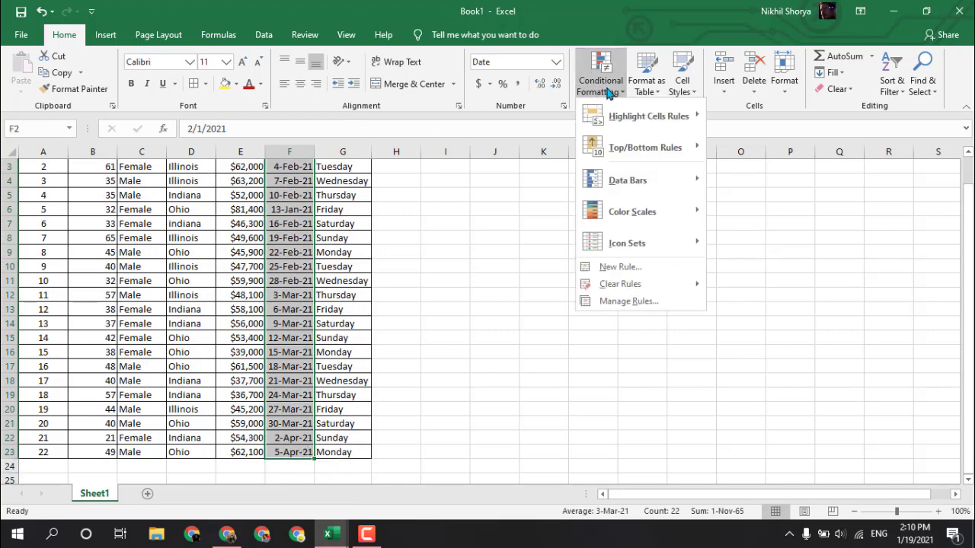
mouse_move(633, 116)
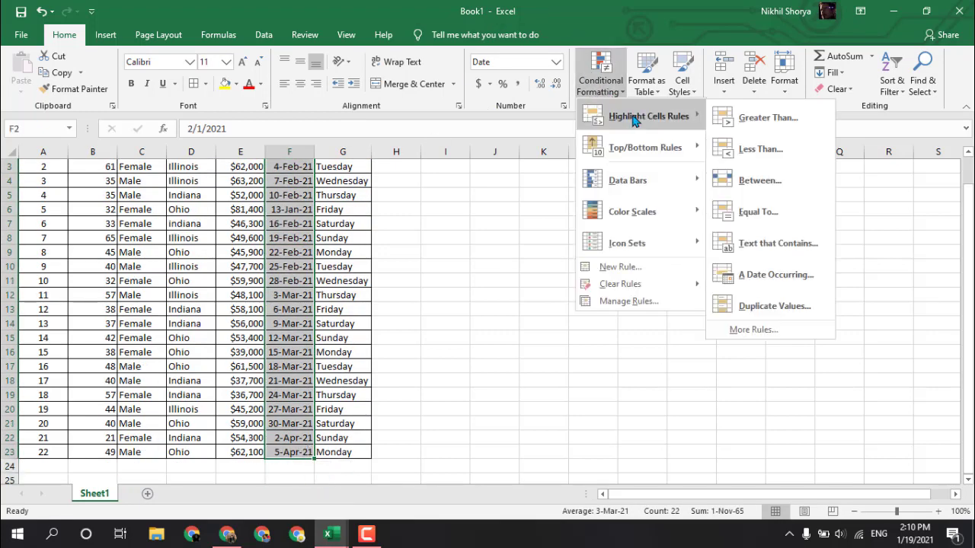
click(775, 275)
click(524, 299)
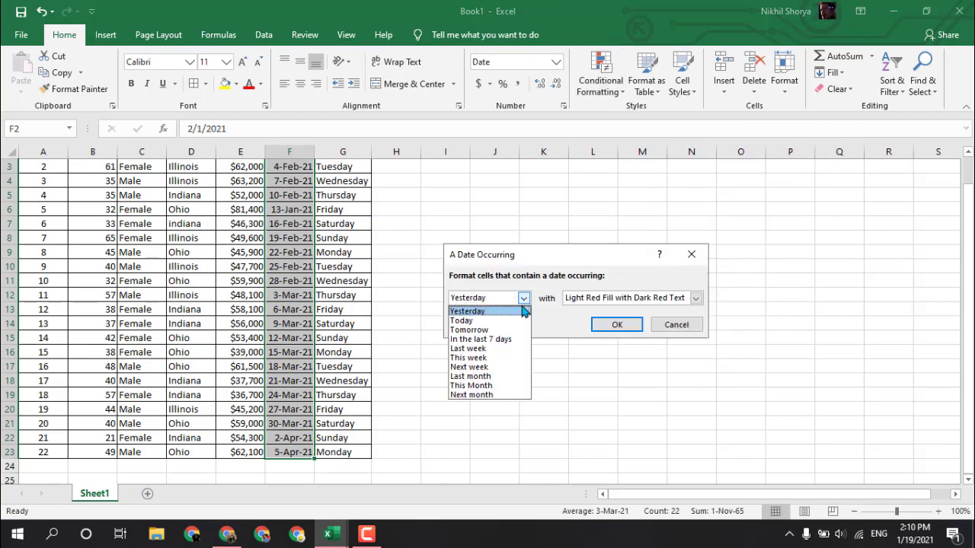
click(513, 340)
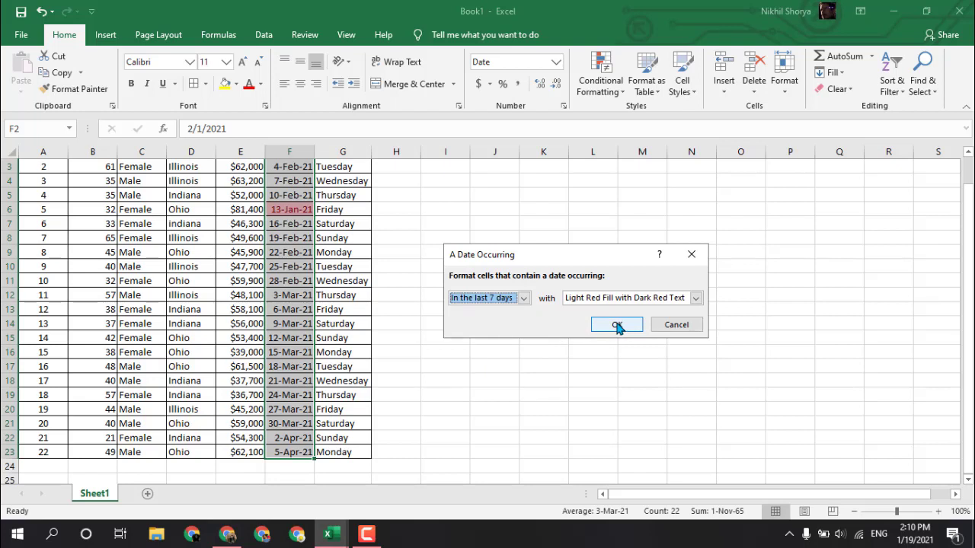
click(695, 297)
click(606, 358)
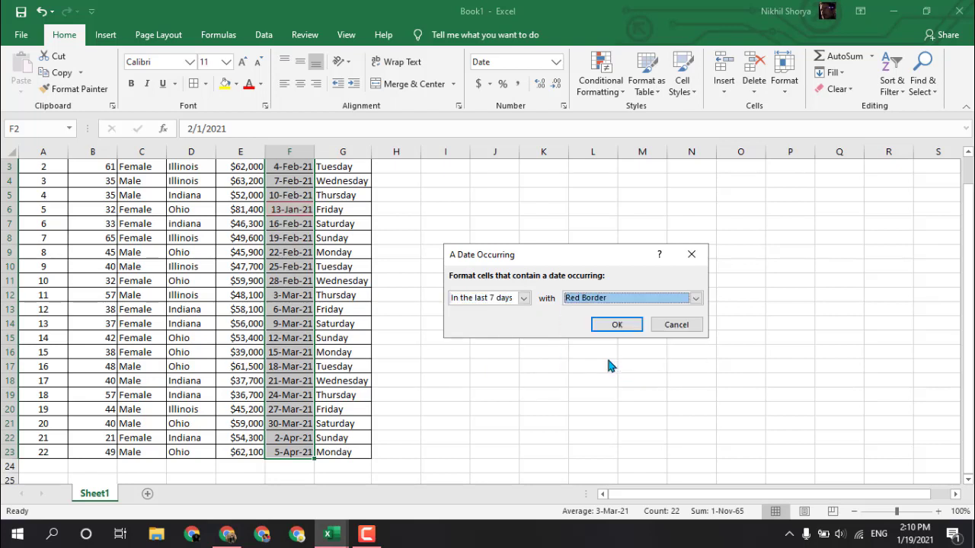
click(693, 300)
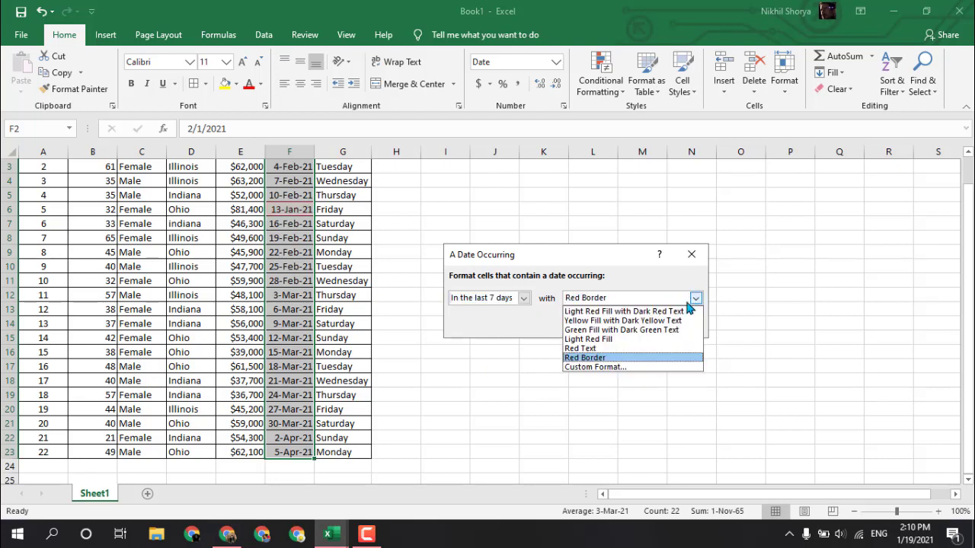
click(616, 348)
click(623, 327)
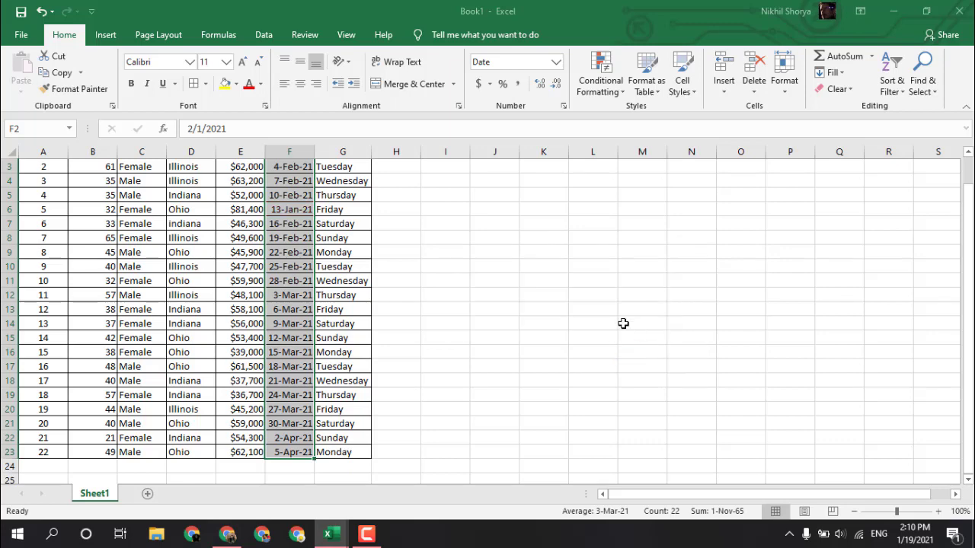
click(332, 241)
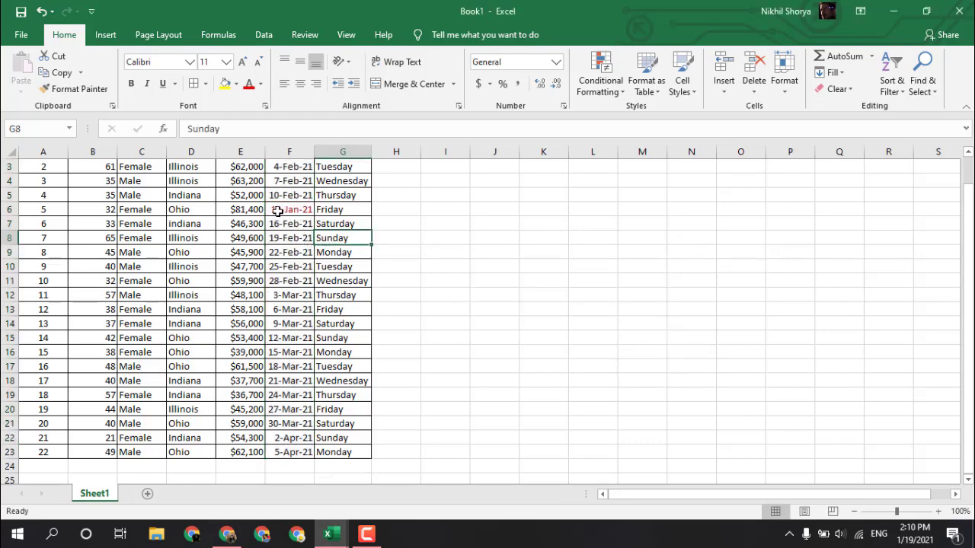
click(303, 208)
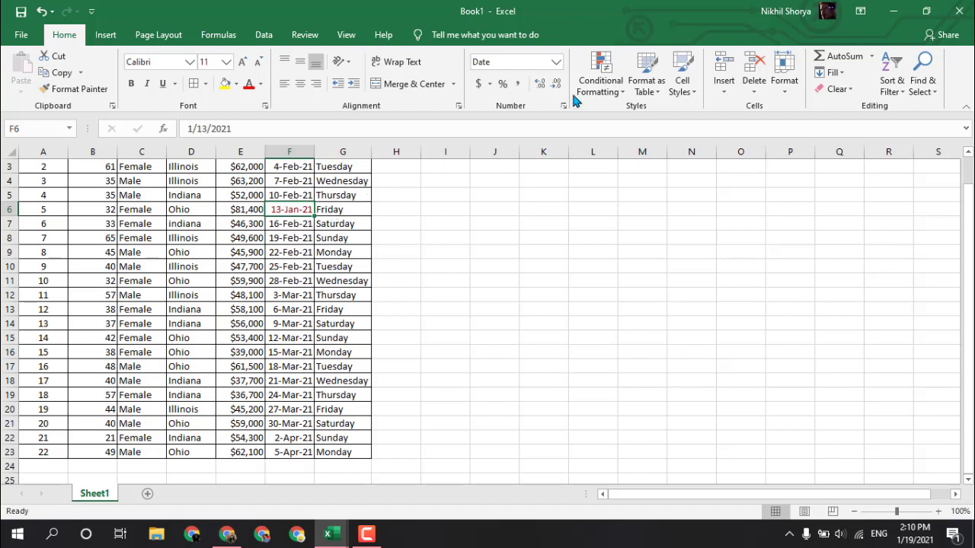
Clear the last-7-days date rule by removing conditional formatting from the entire sheet.
click(600, 82)
mouse_move(632, 284)
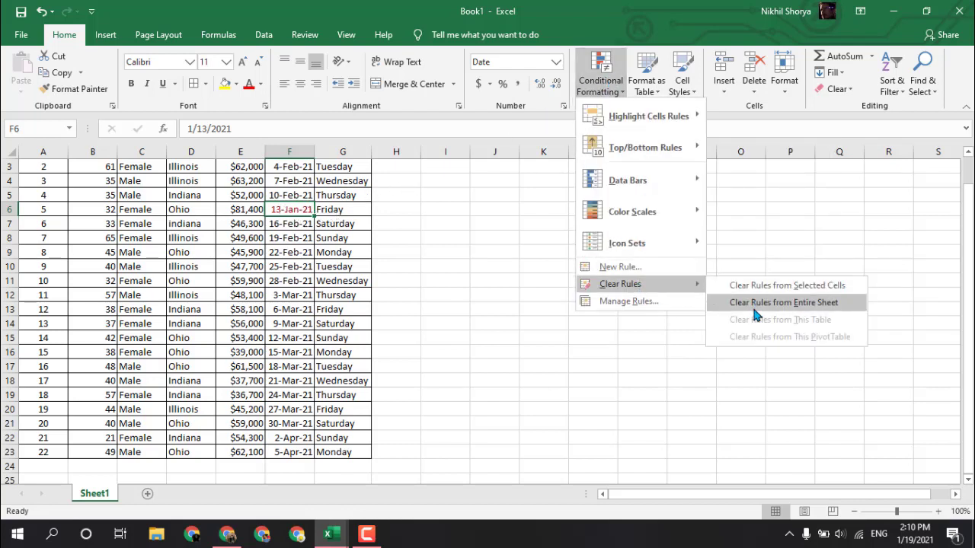
click(758, 303)
scroll(295, 250, up, 1)
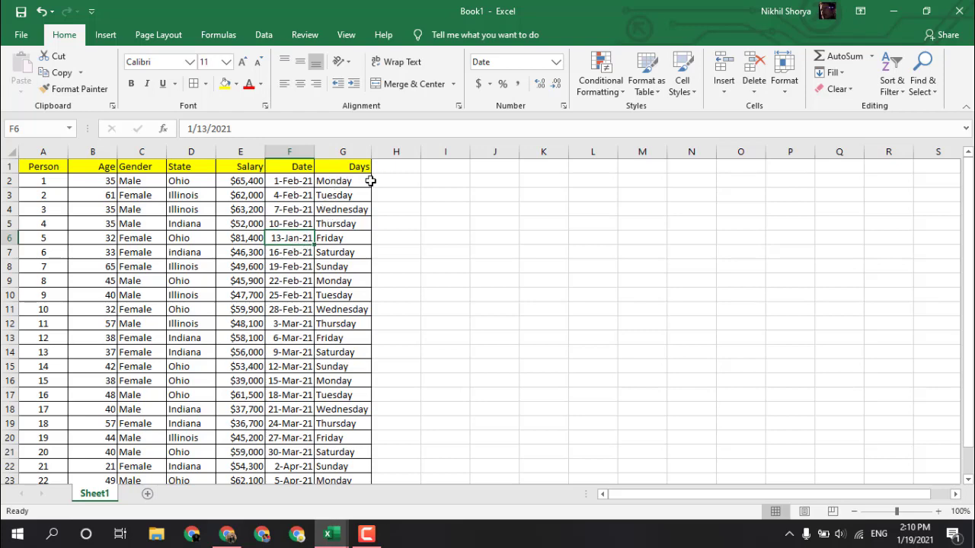
click(602, 84)
mouse_move(647, 116)
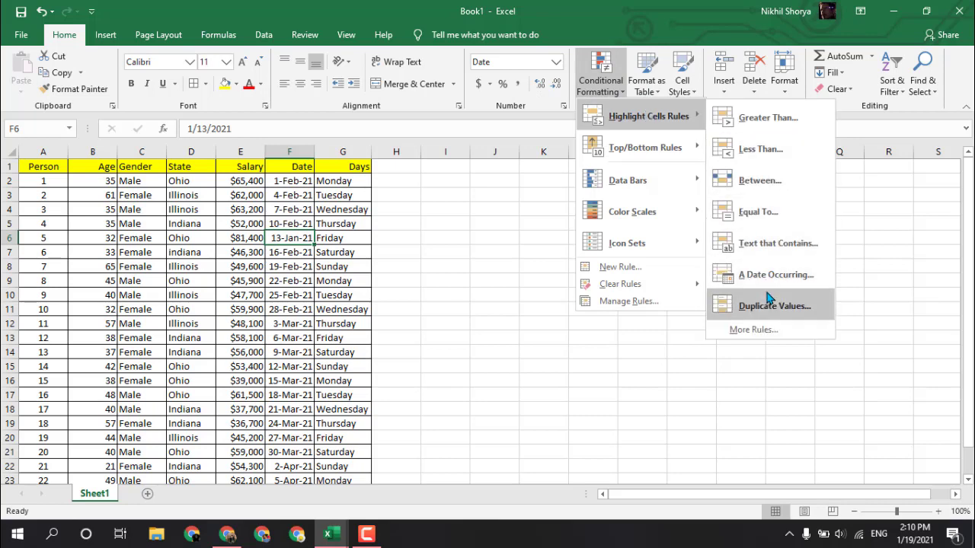
click(495, 226)
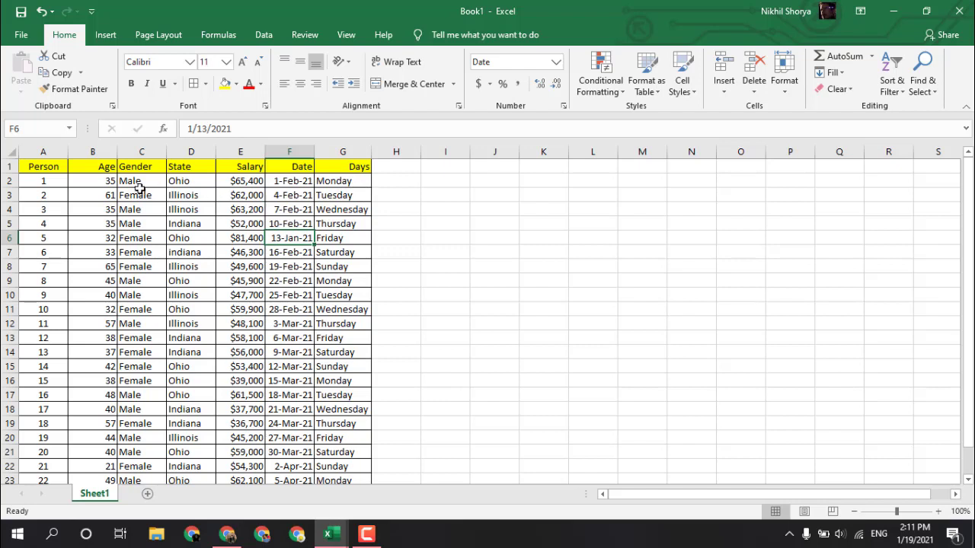
Highlight duplicate values in the Gender cells C2:C23 with Light Red Fill with Dark Red Text.
click(107, 181)
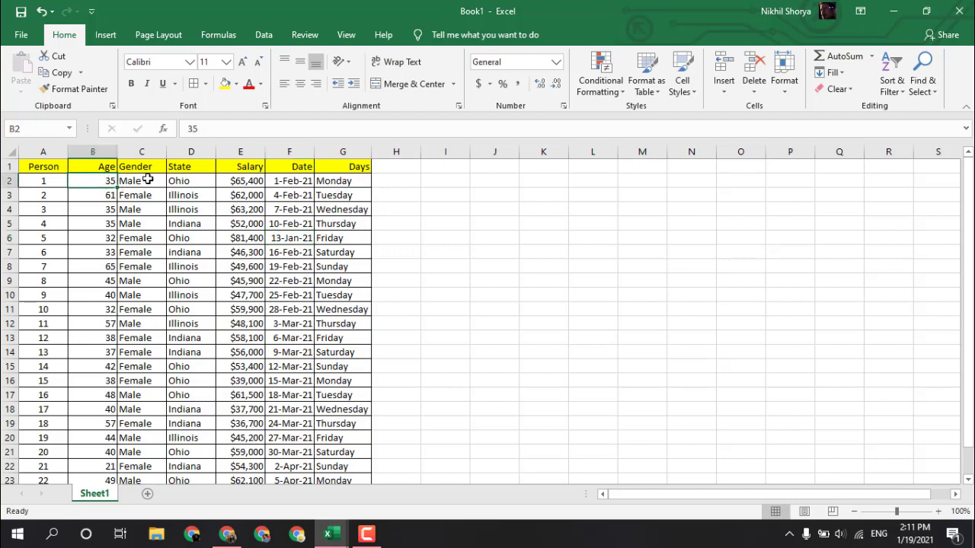
click(132, 179)
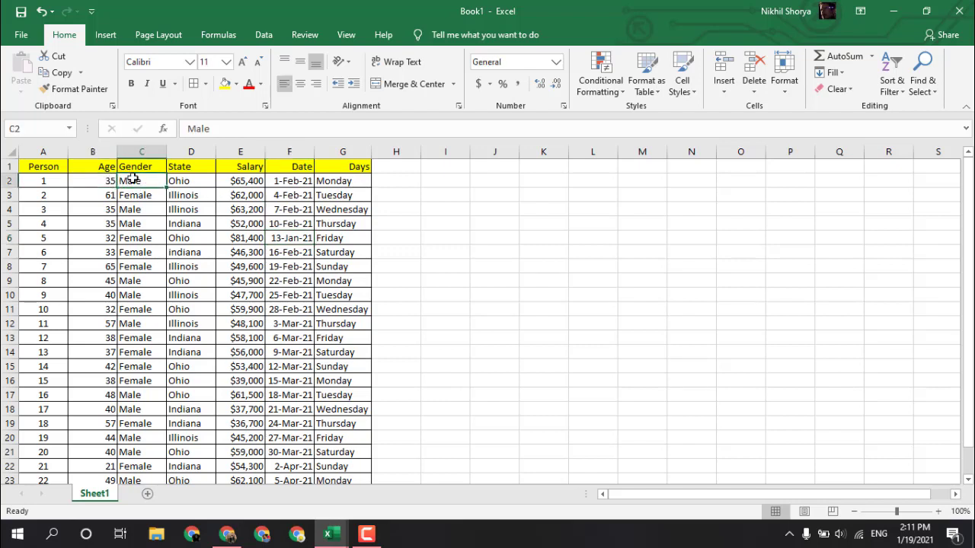
click(101, 185)
click(134, 180)
key(ctrl+shift+Down)
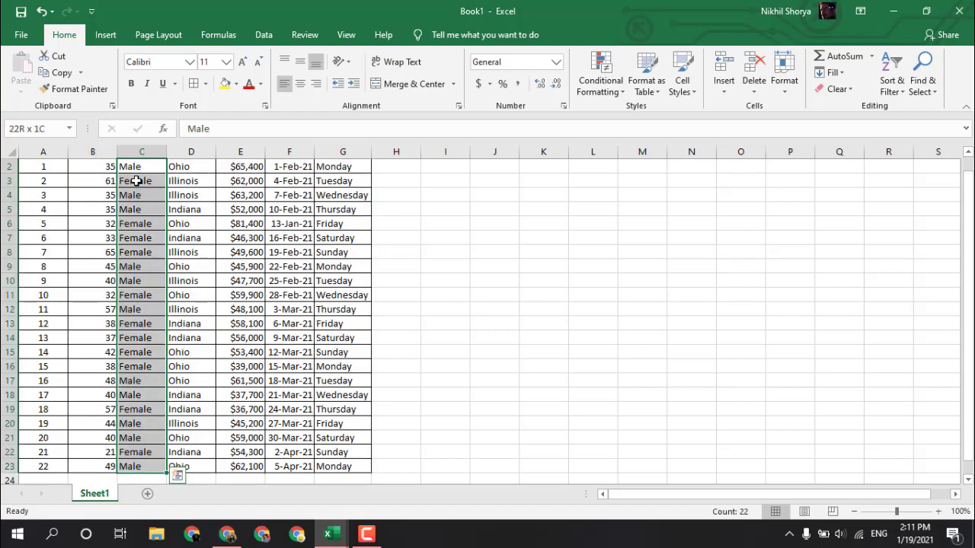
scroll(353, 314, up, 1)
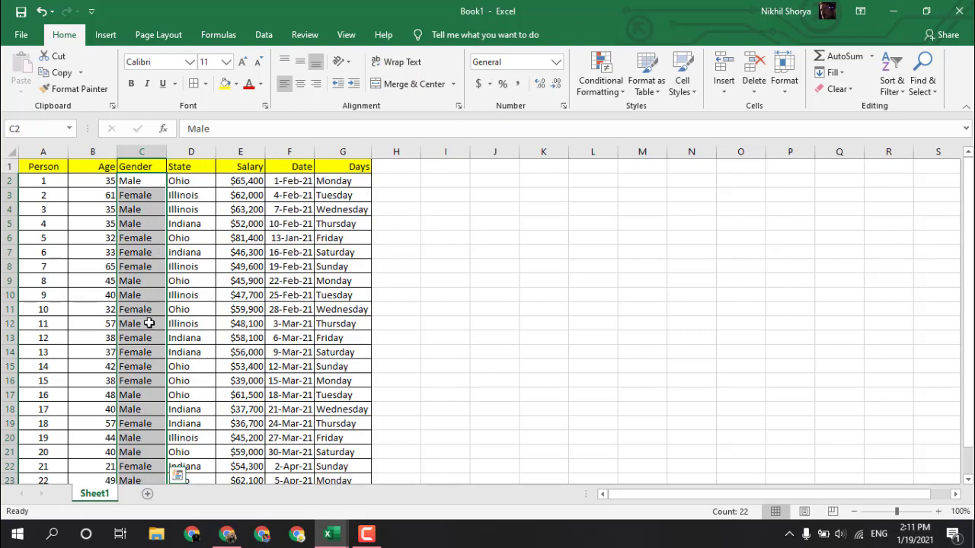
click(598, 82)
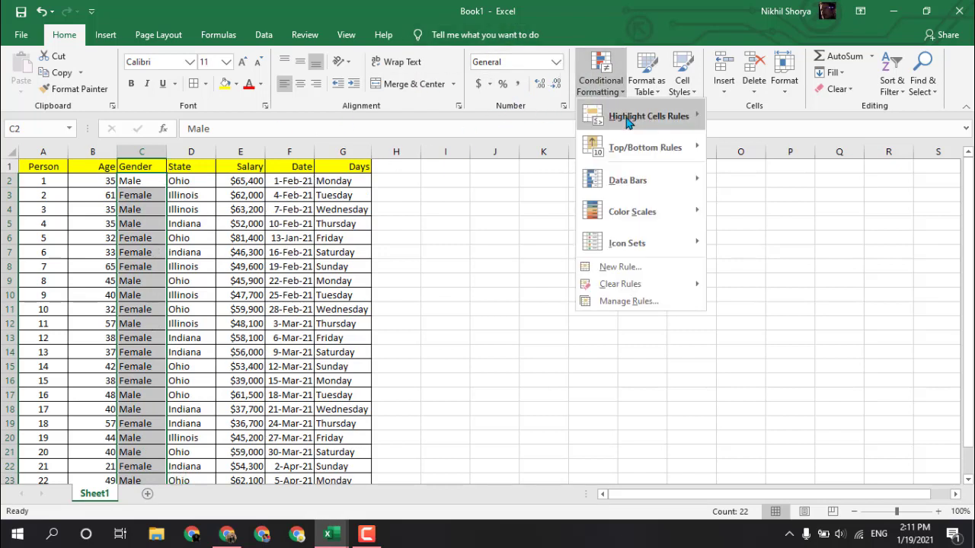
mouse_move(649, 121)
click(757, 305)
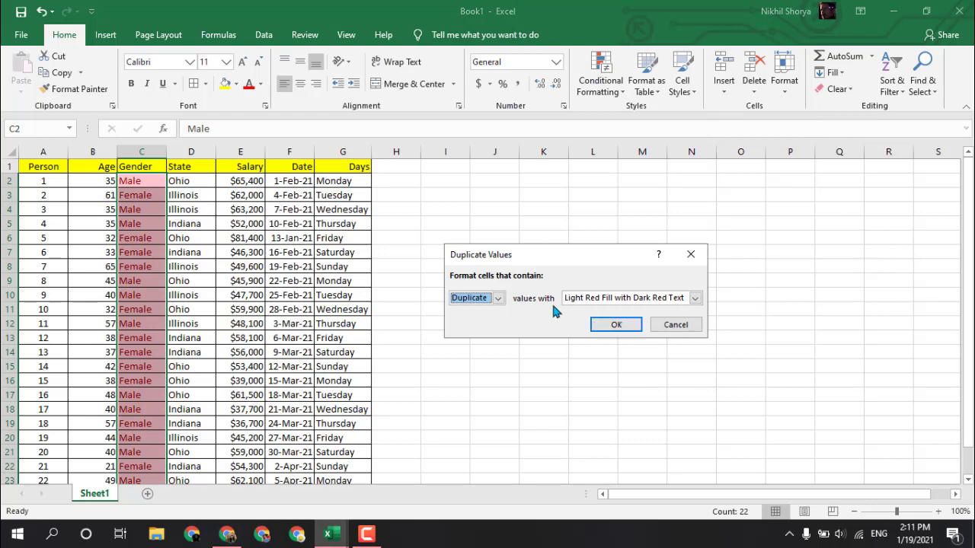
click(695, 299)
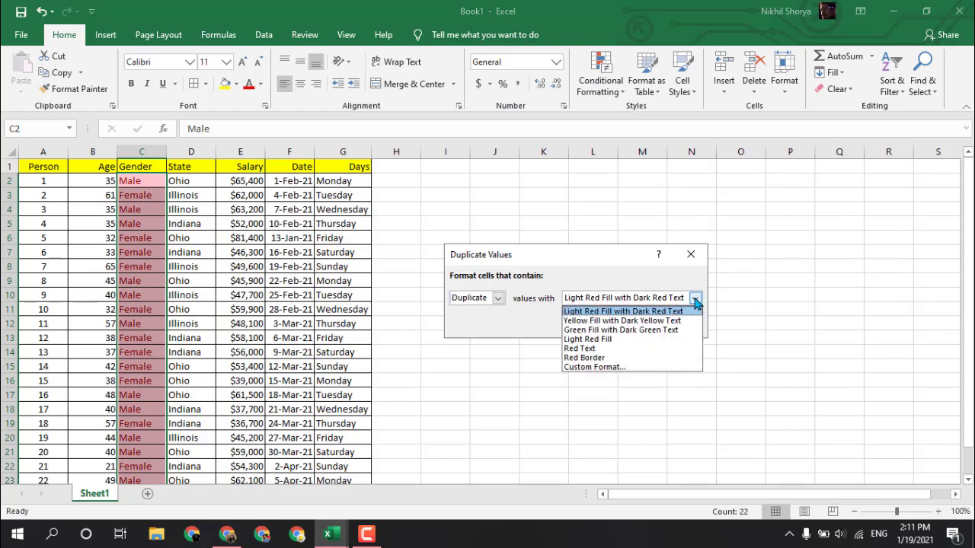
click(694, 303)
click(634, 326)
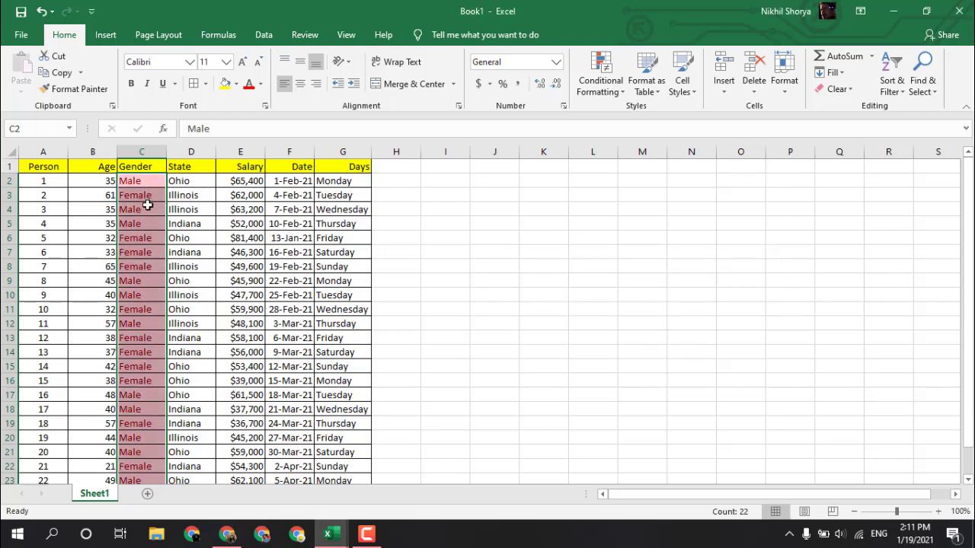
Clear the Gender duplicate highlighting by removing conditional formatting rules from the entire sheet.
click(600, 80)
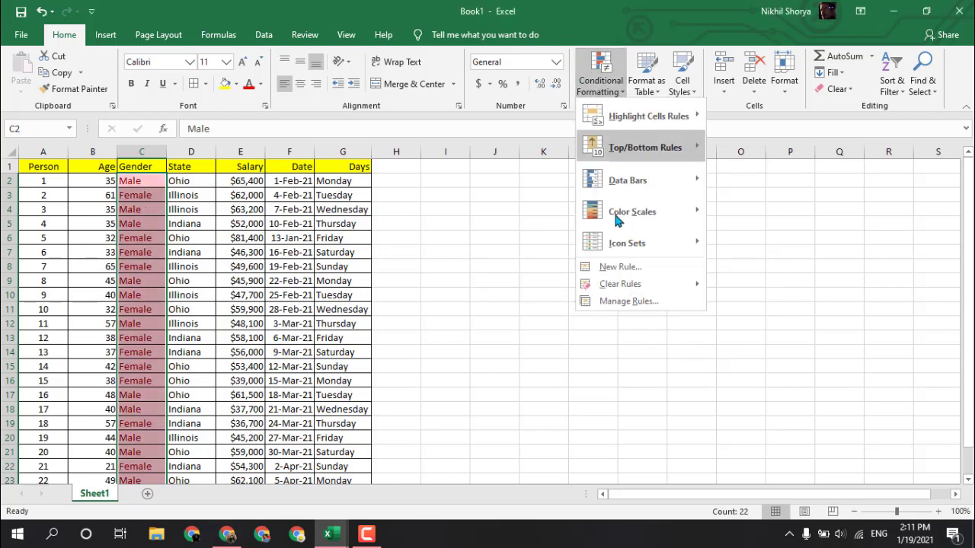
mouse_move(633, 290)
click(767, 304)
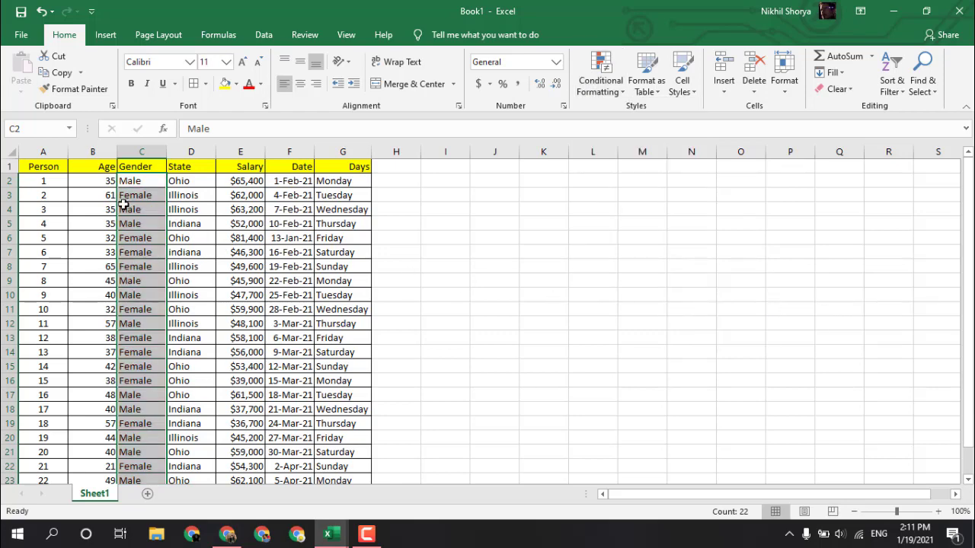
Highlight duplicate ages in B2:B23 with Light Red Fill with Dark Red Text and review the column.
click(111, 184)
key(ctrl+shift+Down)
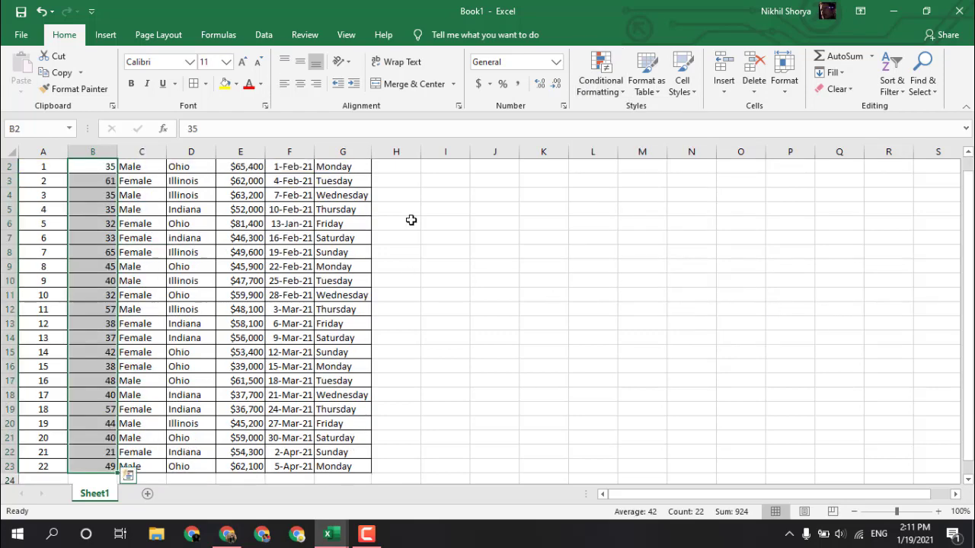
click(597, 93)
mouse_move(632, 115)
click(753, 301)
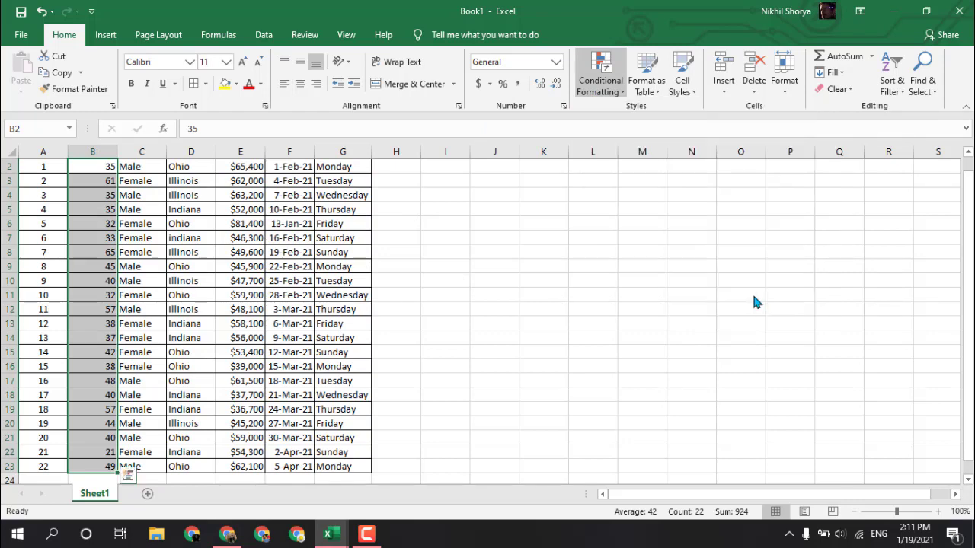
click(622, 325)
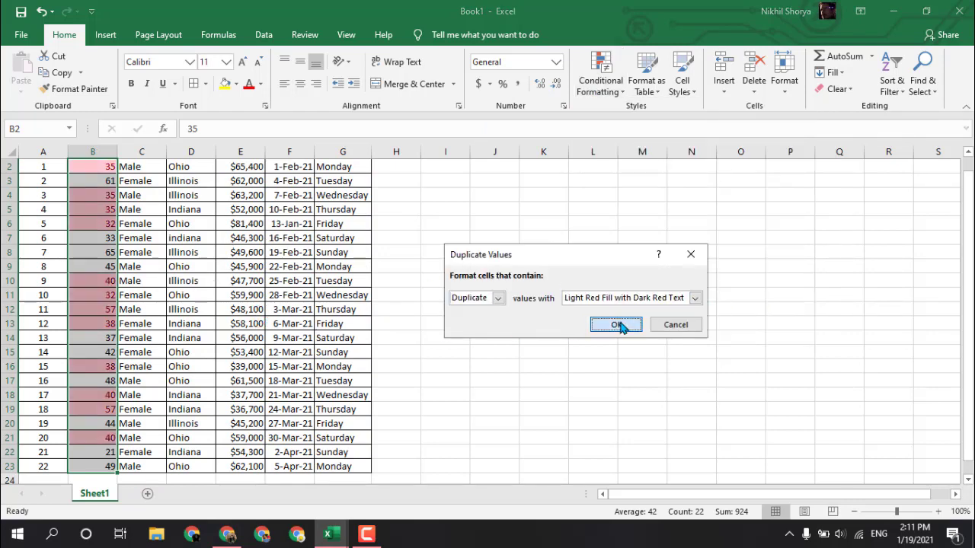
scroll(79, 292, up, 1)
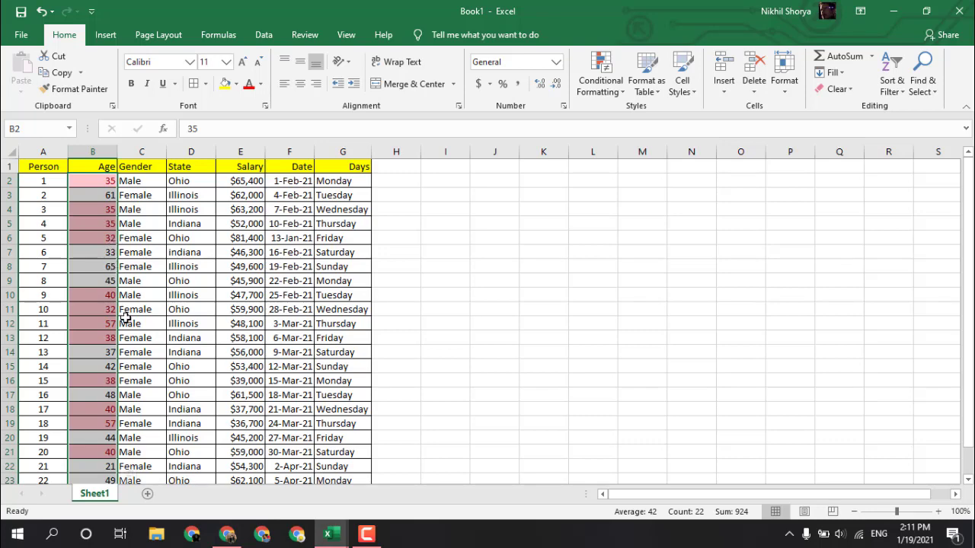
scroll(126, 318, down, 2)
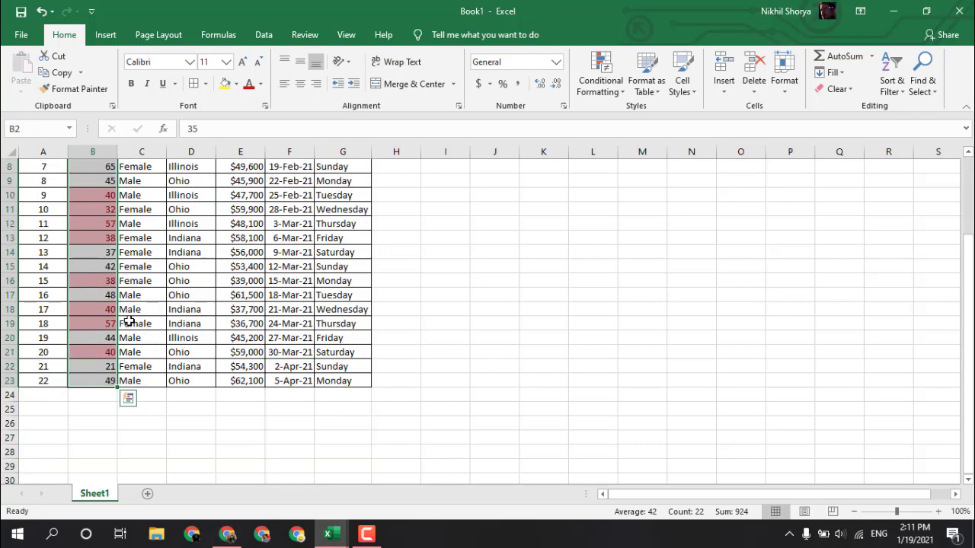
scroll(126, 242, up, 2)
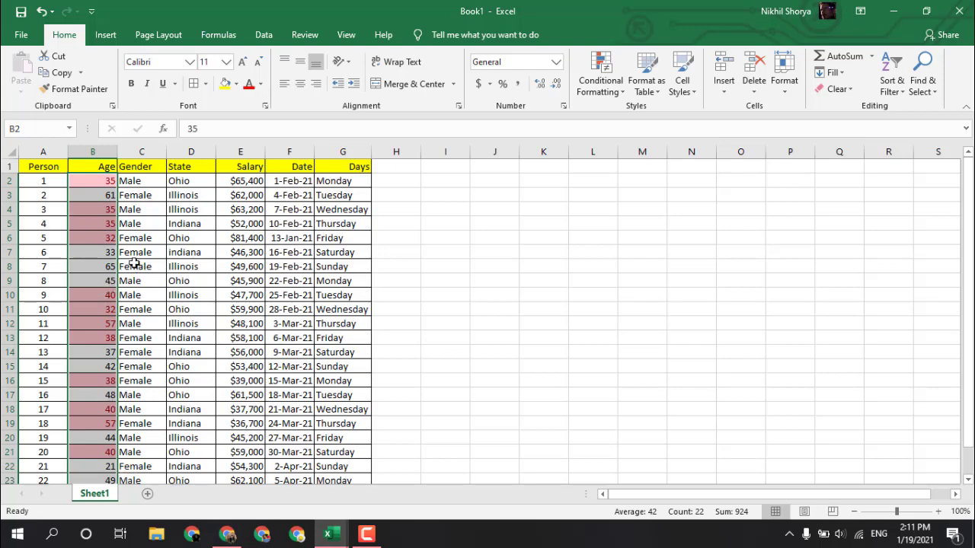
Clear the Age duplicate highlighting by removing conditional formatting rules from the entire sheet.
click(614, 91)
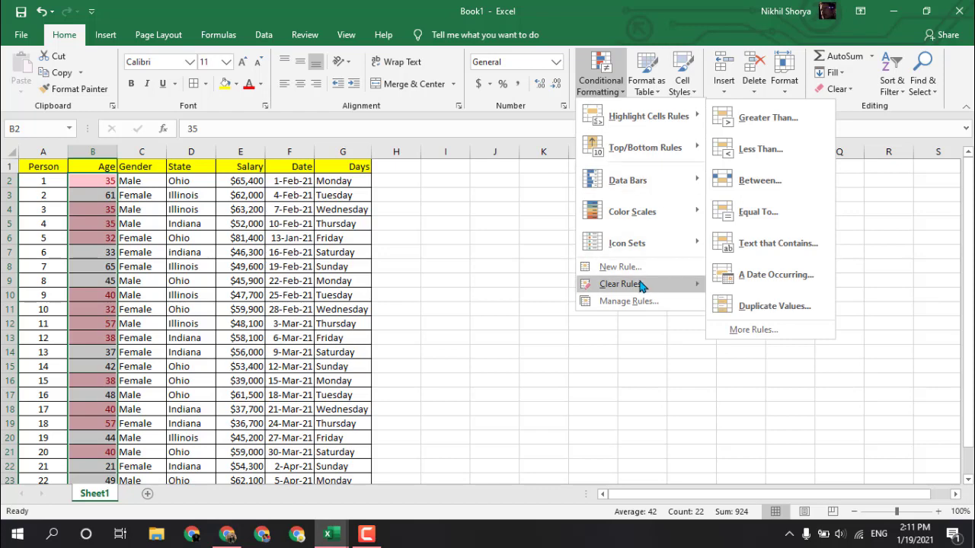
mouse_move(640, 284)
click(751, 304)
Apply a rule to the Days cells G2:G23 that highlights unique values with Light Red Fill with Dark Red Text.
click(629, 90)
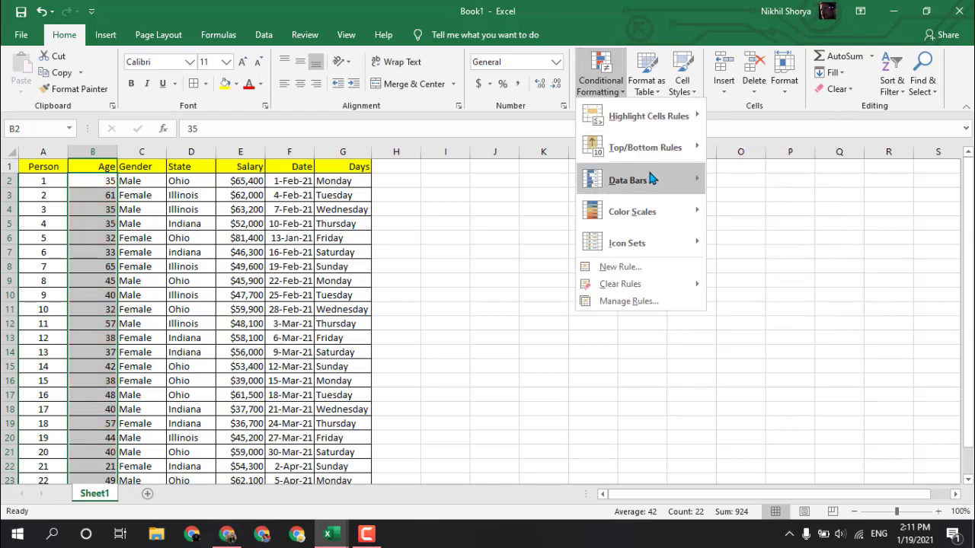
mouse_move(653, 118)
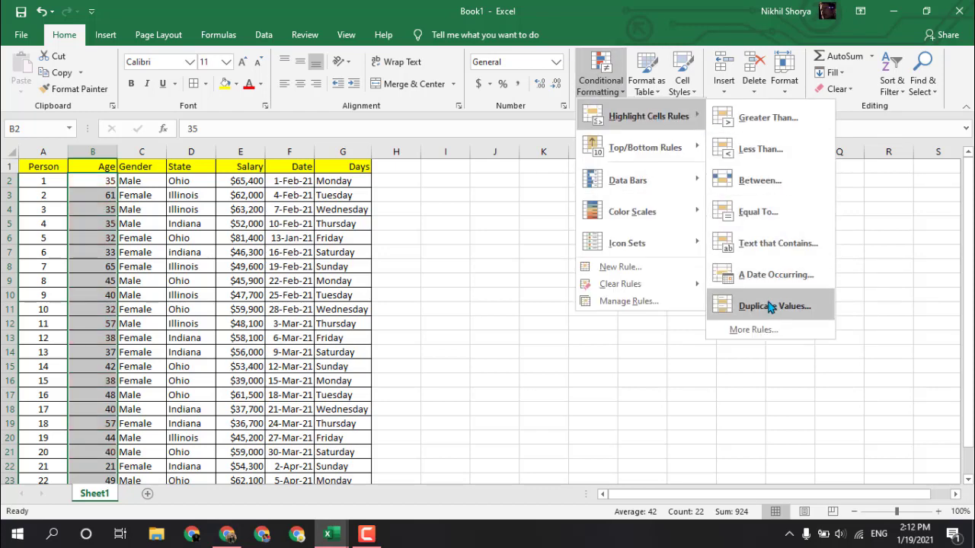
click(336, 183)
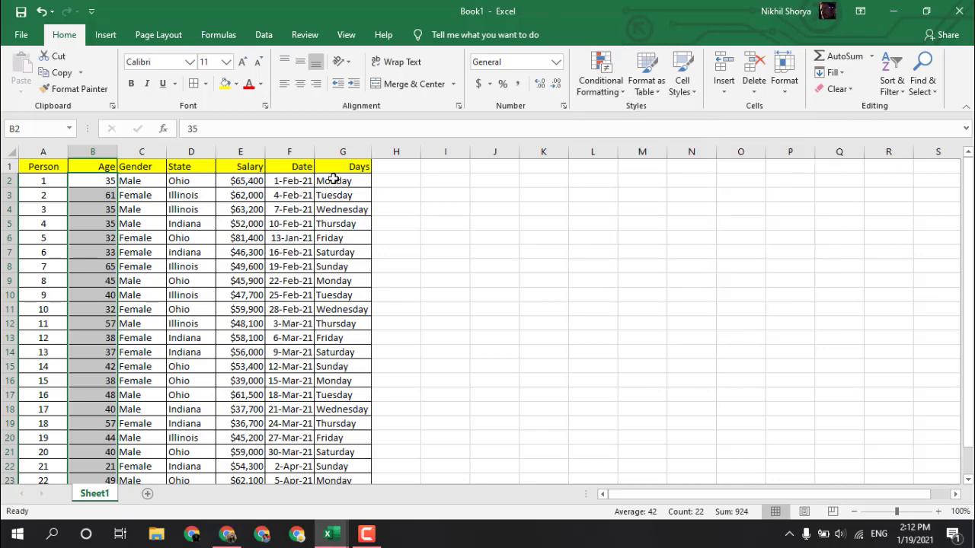
drag(336, 182, 340, 181)
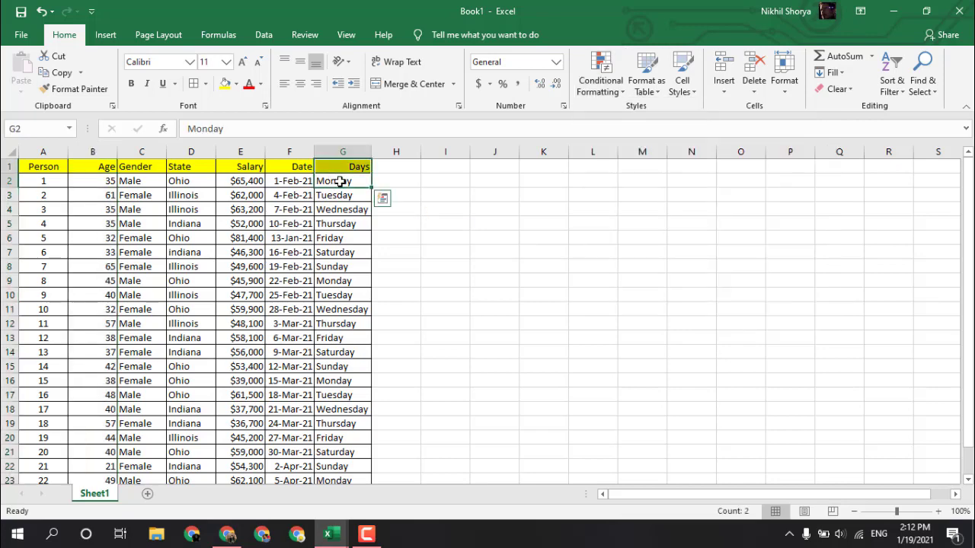
key(ctrl+shift+Down)
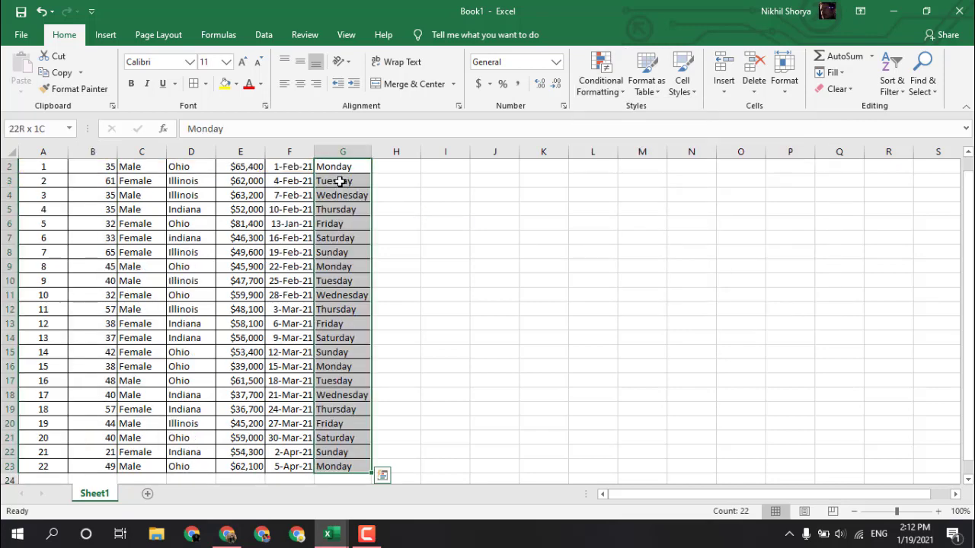
click(611, 86)
mouse_move(655, 117)
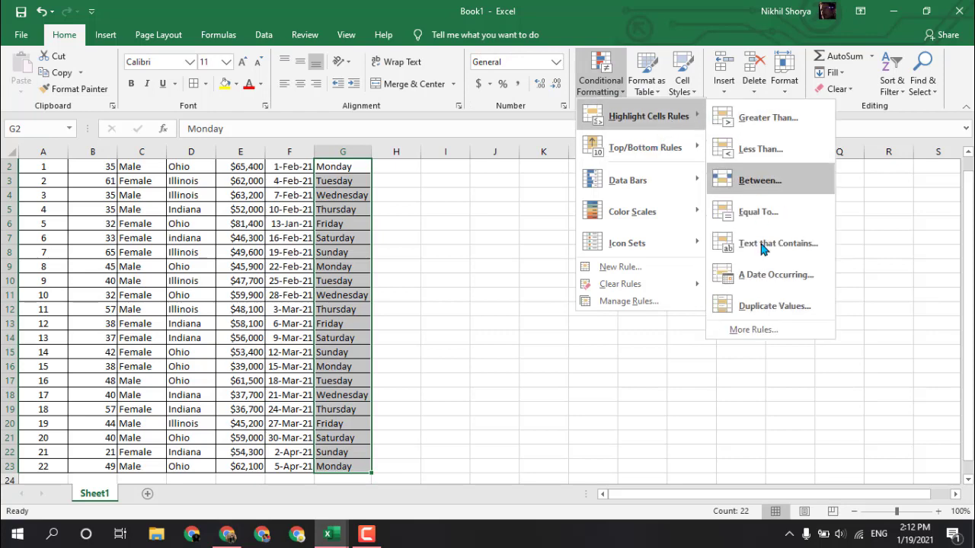
click(762, 306)
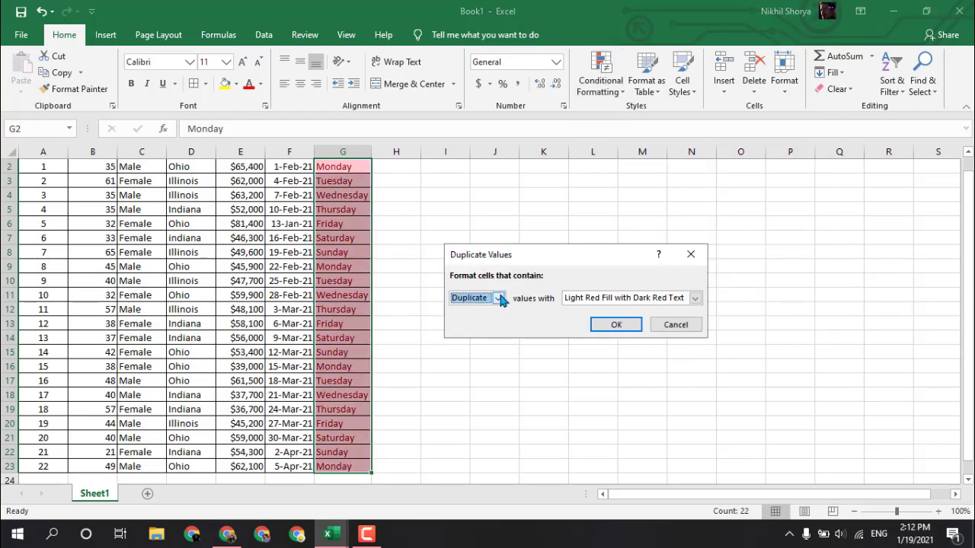
click(498, 298)
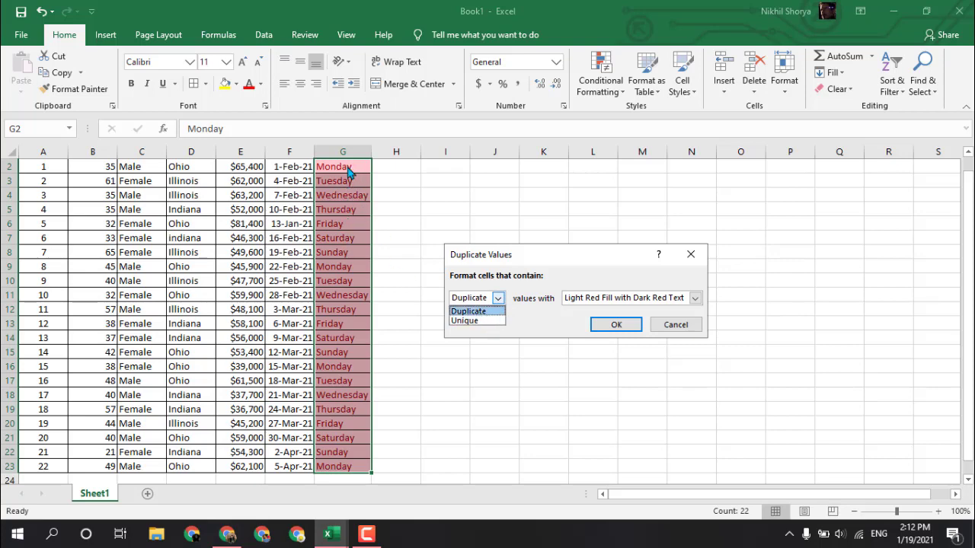
click(482, 321)
click(602, 328)
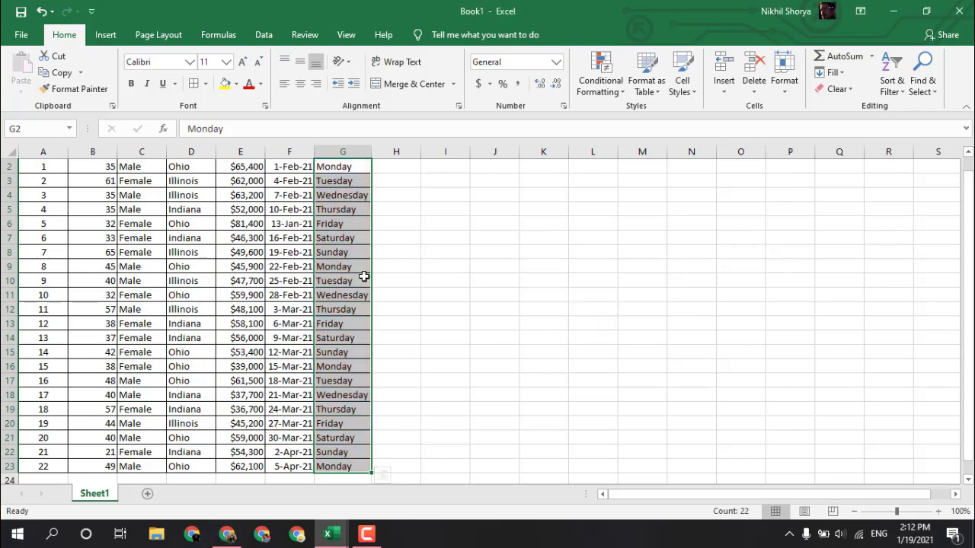
scroll(349, 197, up, 1)
scroll(334, 438, down, 2)
scroll(336, 428, up, 2)
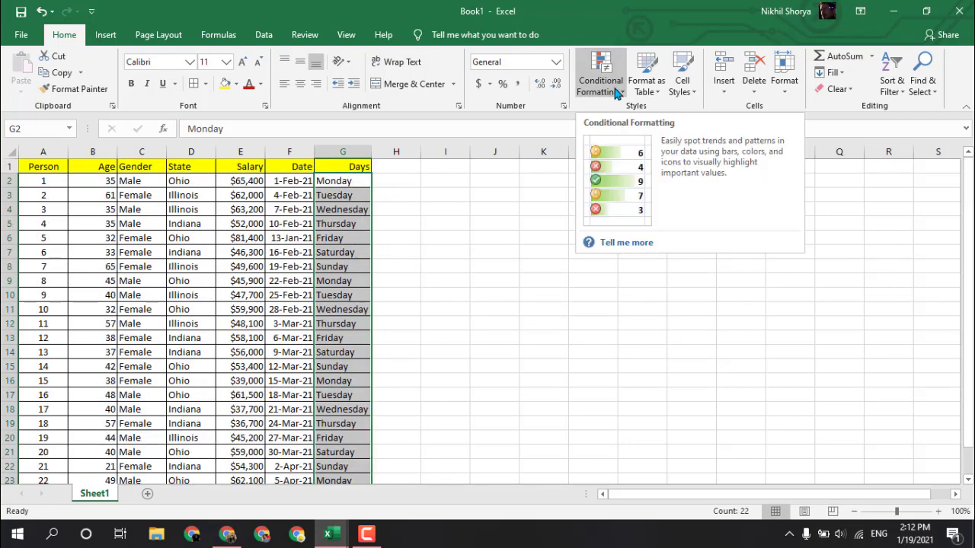
Replace the day in cell G9 with the text Science to test the unique-values rule.
click(346, 181)
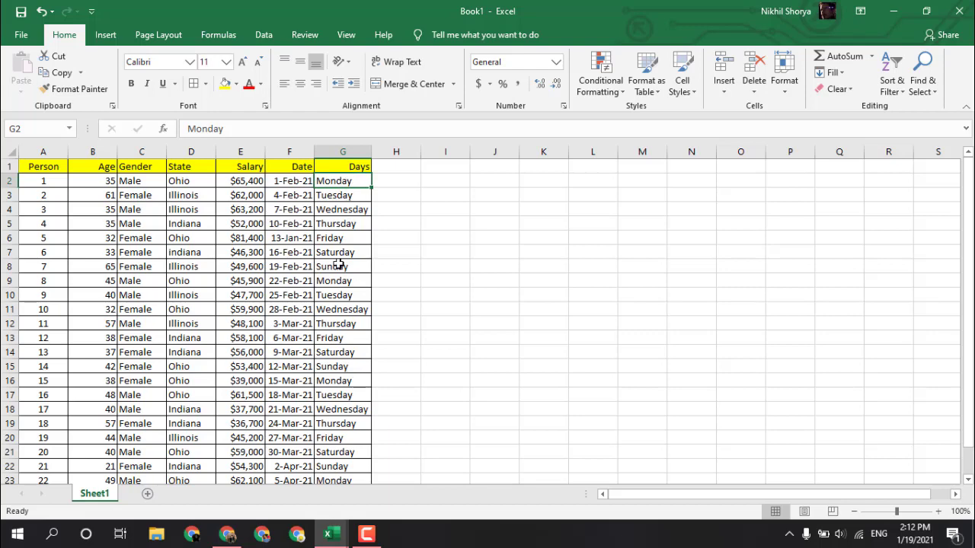
scroll(338, 266, down, 2)
scroll(338, 265, up, 2)
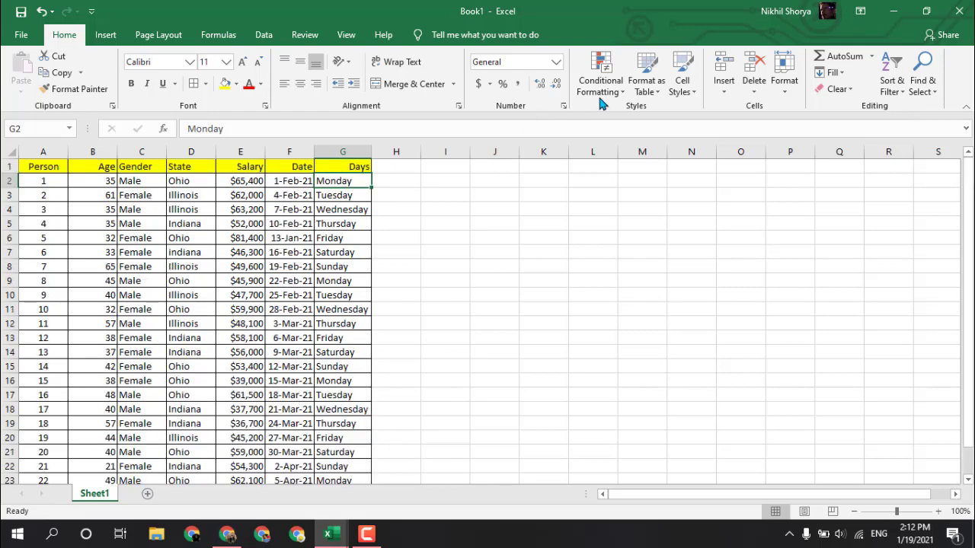
click(345, 279)
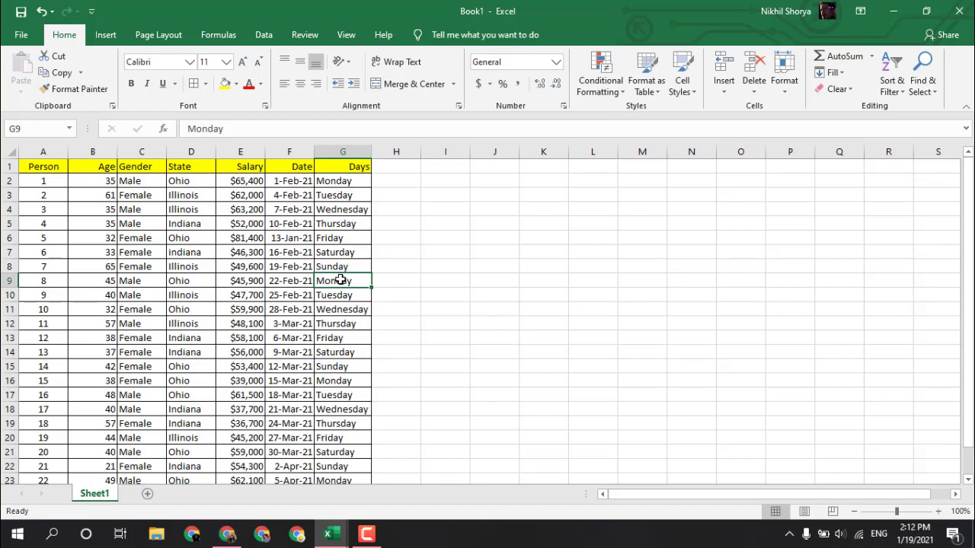
key(Delete)
text(s)
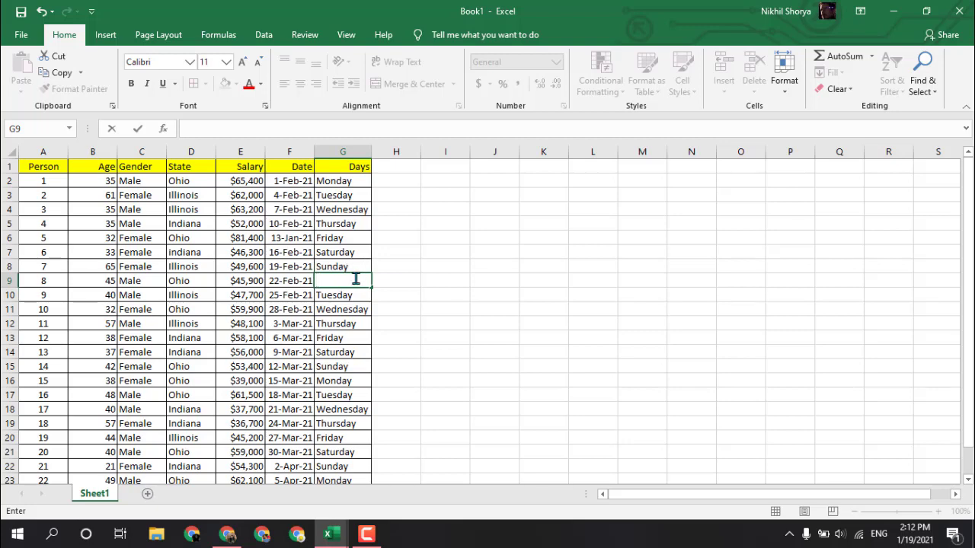
click(358, 266)
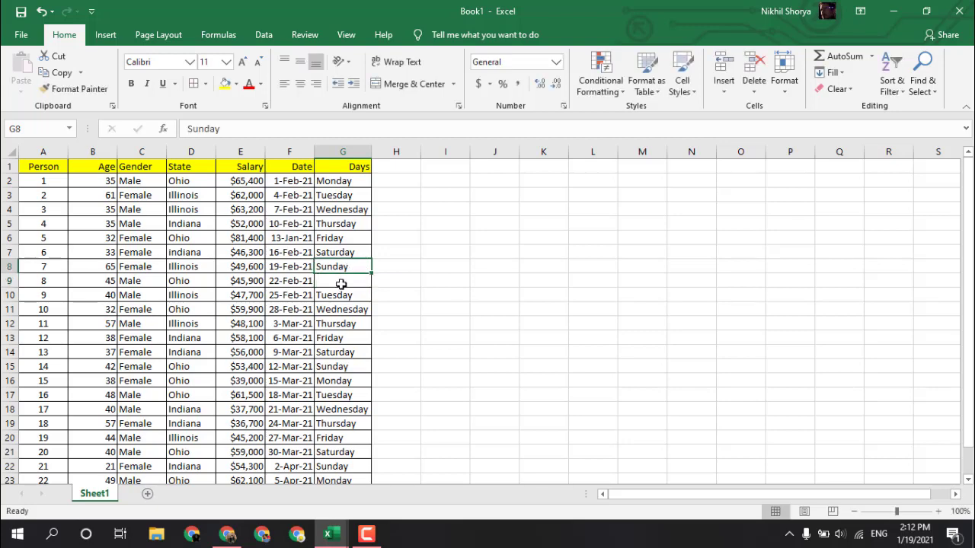
click(343, 279)
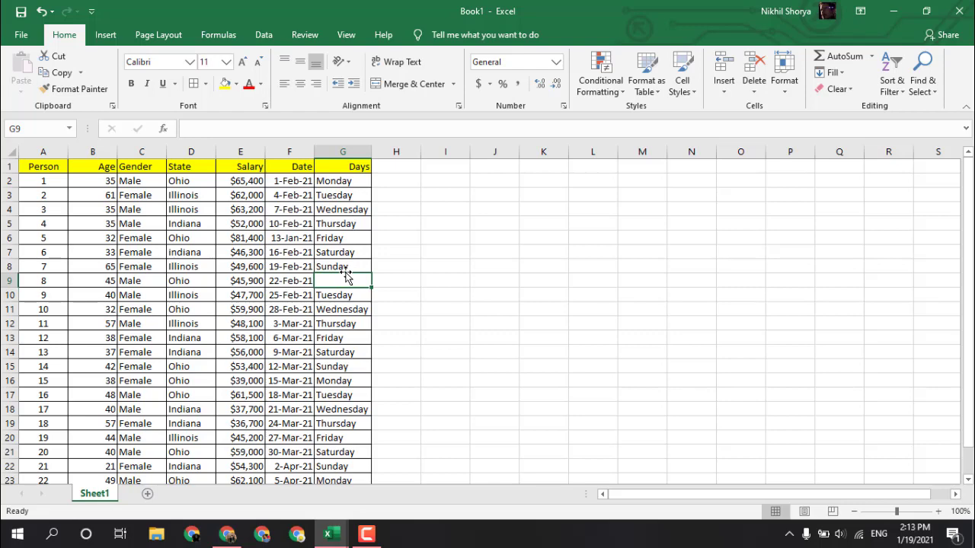
text(Science)
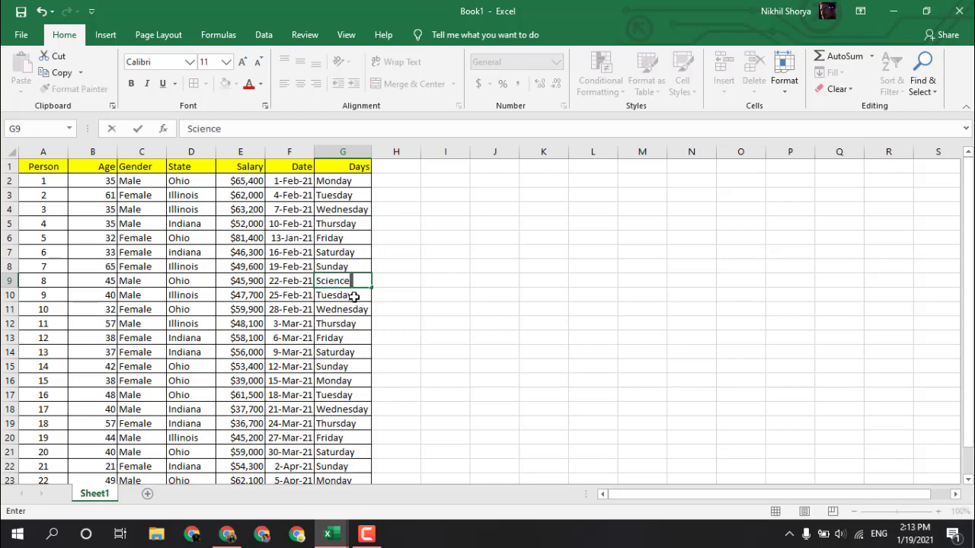
click(354, 297)
click(355, 280)
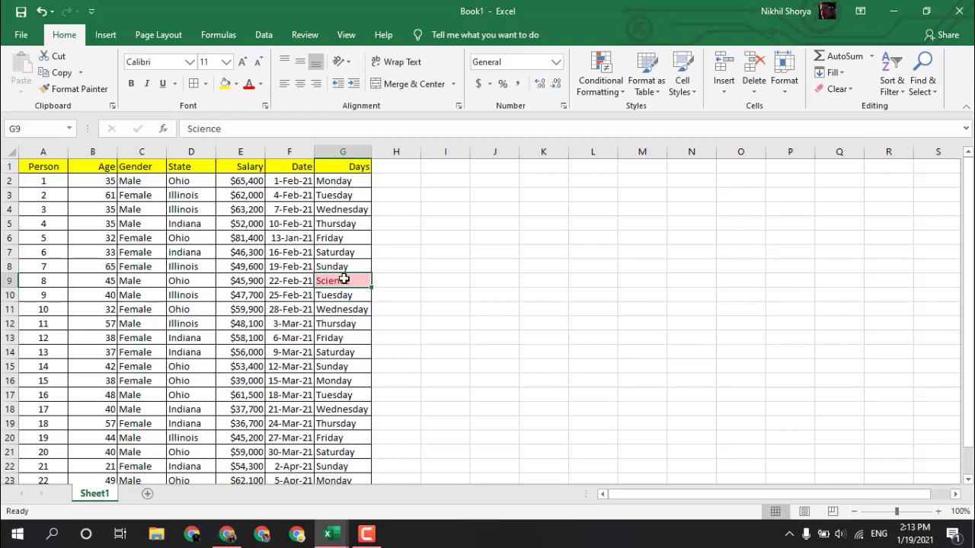
Clear the conditional formatting rules from the selected Days cells G2:G23.
click(342, 181)
key(ctrl+shift+Down)
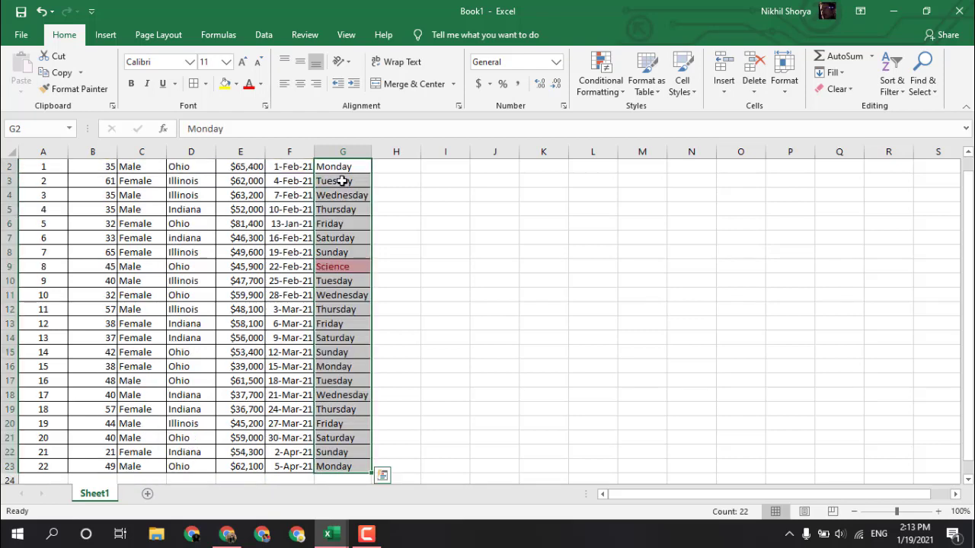
click(600, 80)
mouse_move(674, 288)
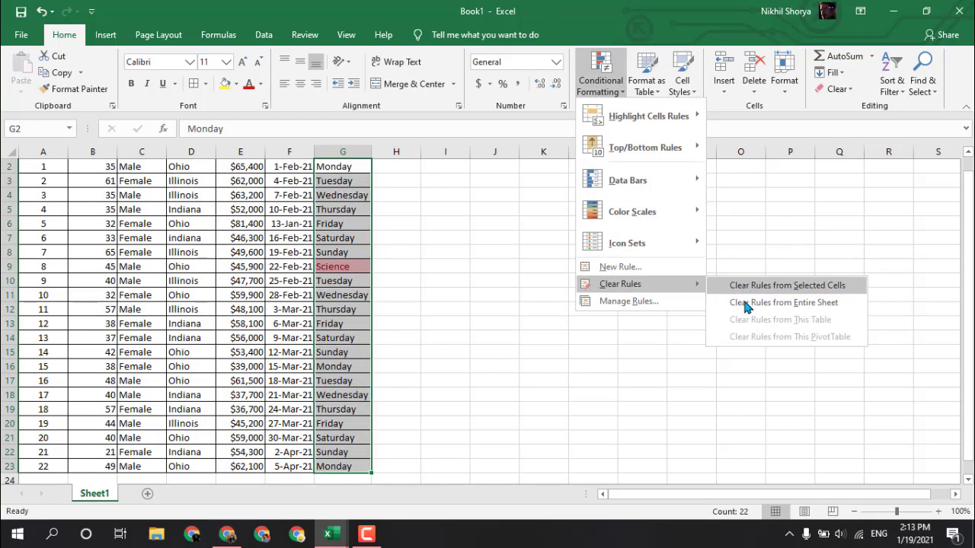
click(743, 288)
Highlight unique values in the Days cells G2:G23 with Green Fill with Dark Green Text.
click(601, 80)
mouse_move(653, 124)
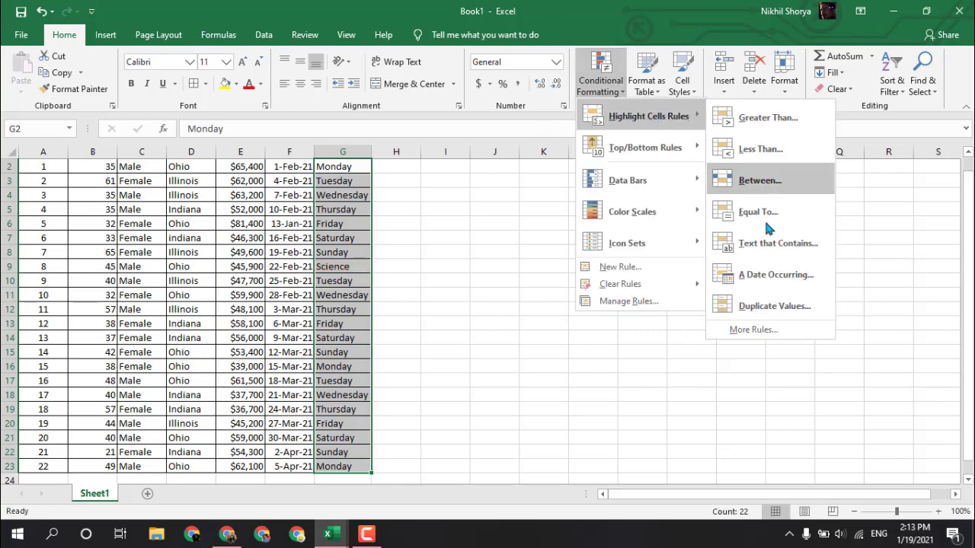
click(781, 307)
click(497, 298)
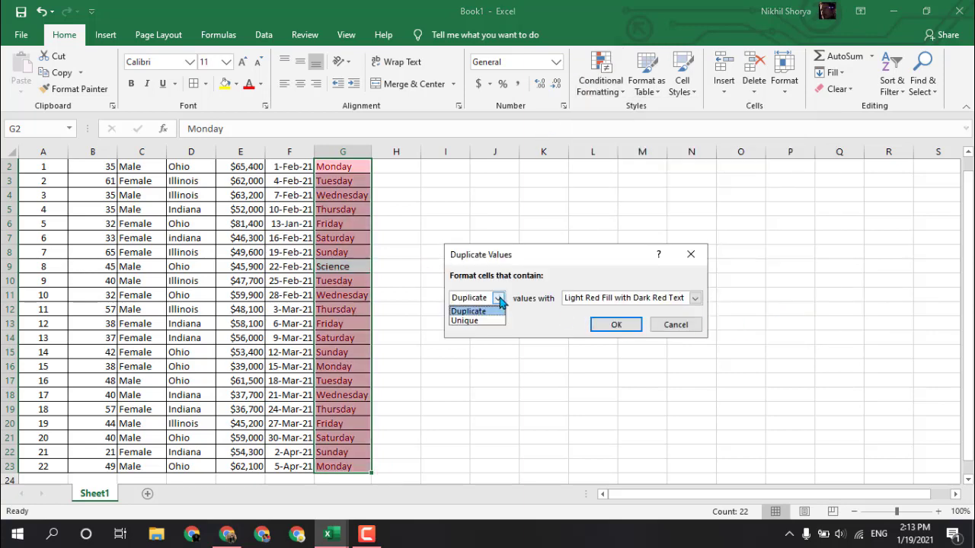
click(468, 319)
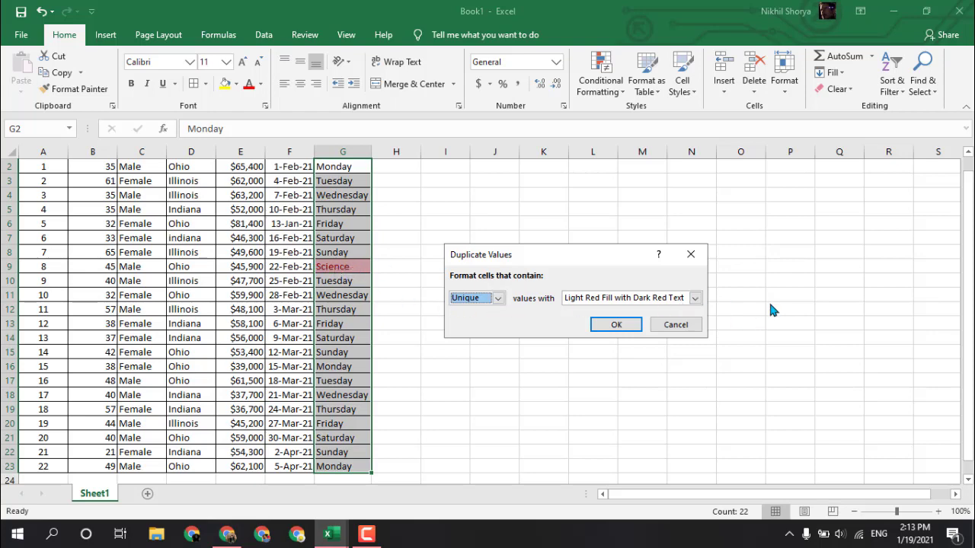
click(695, 298)
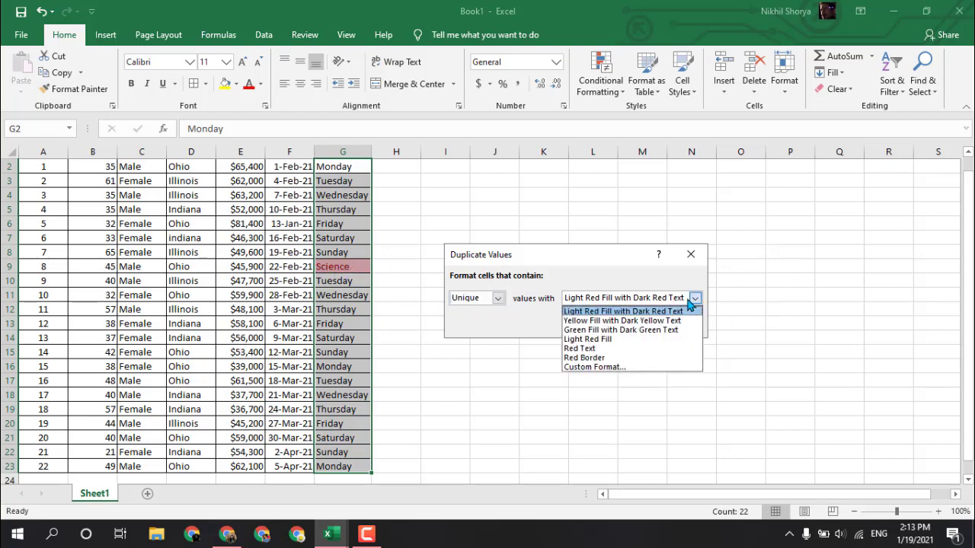
click(621, 335)
click(617, 324)
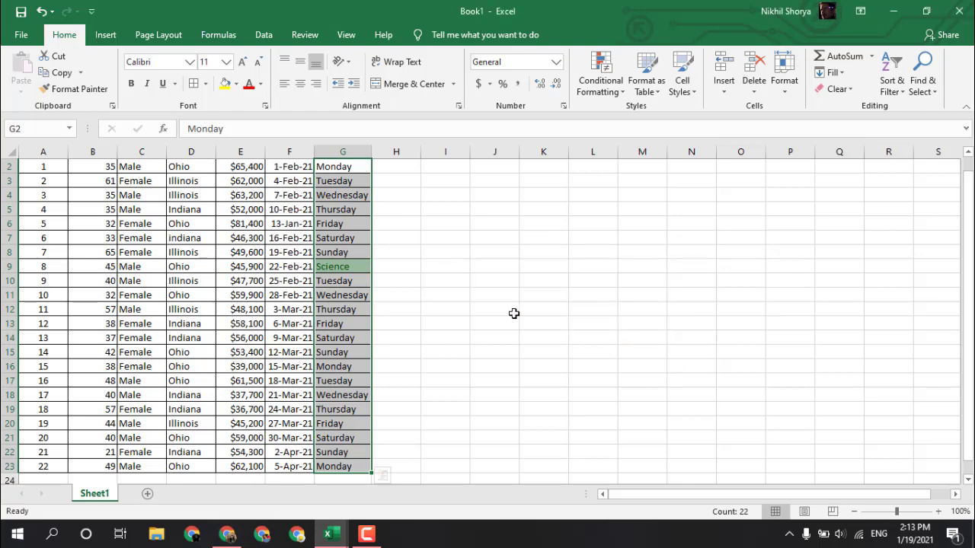
scroll(457, 267, up, 1)
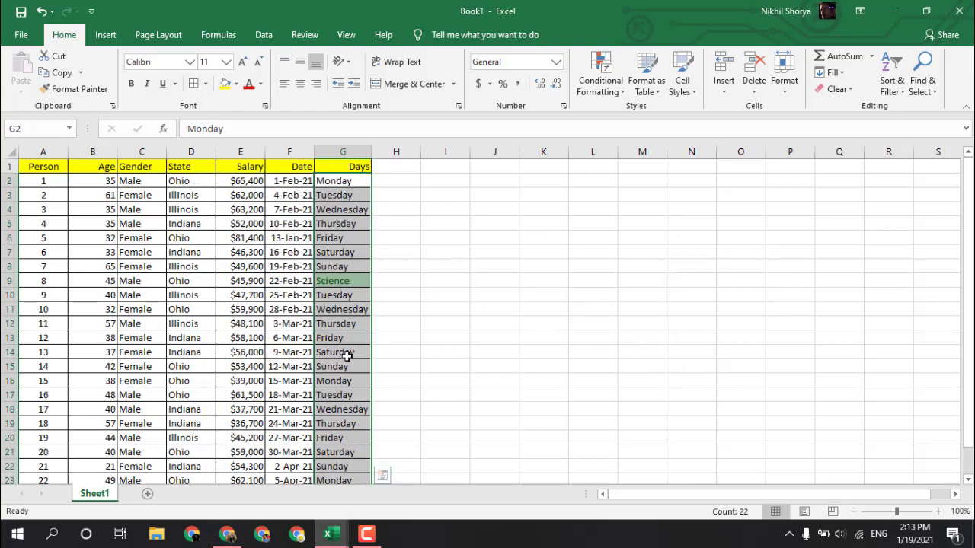
Add a rule highlighting duplicate values in the Days cells G2:G23 with Light Red Fill with Dark Red Text.
click(601, 76)
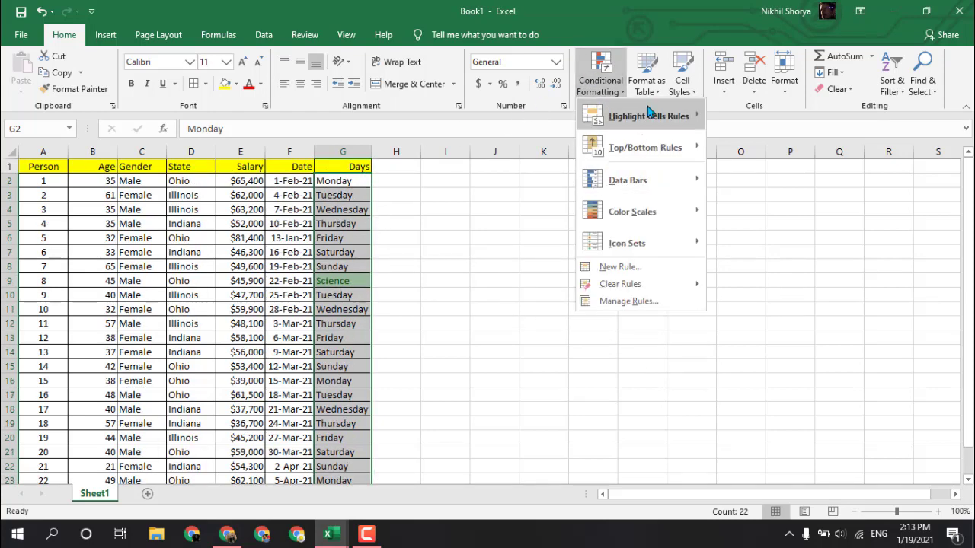
mouse_move(649, 116)
click(765, 305)
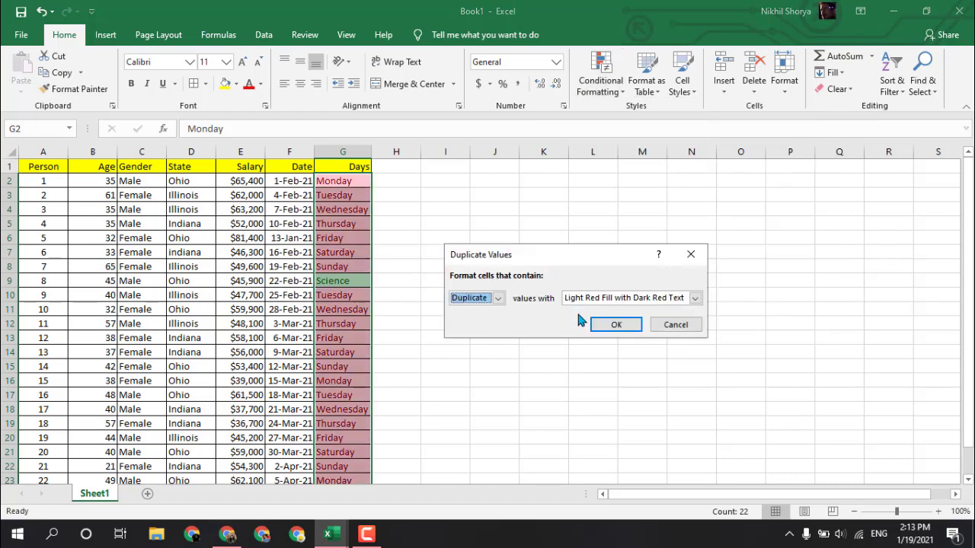
click(625, 327)
click(429, 267)
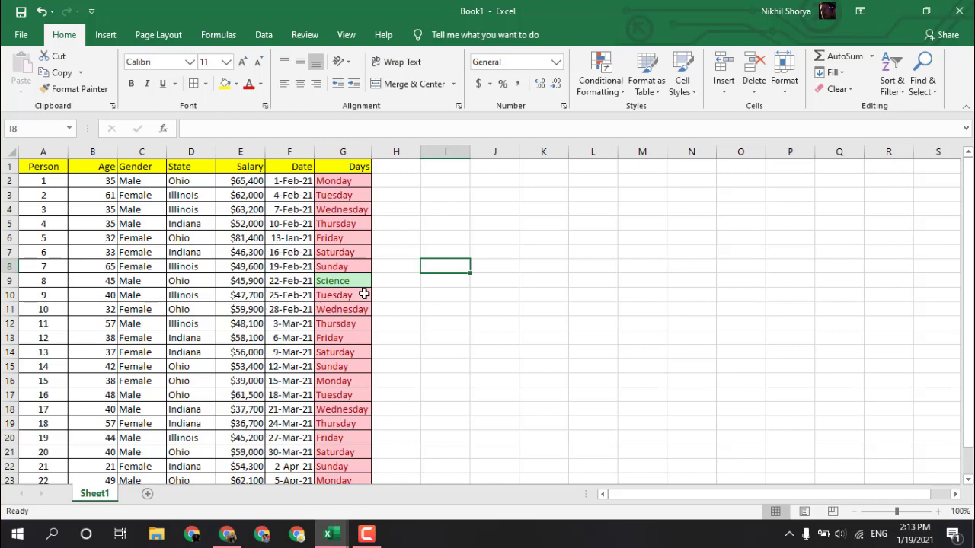
Clear the conditional formatting rules from the entire sheet.
click(594, 86)
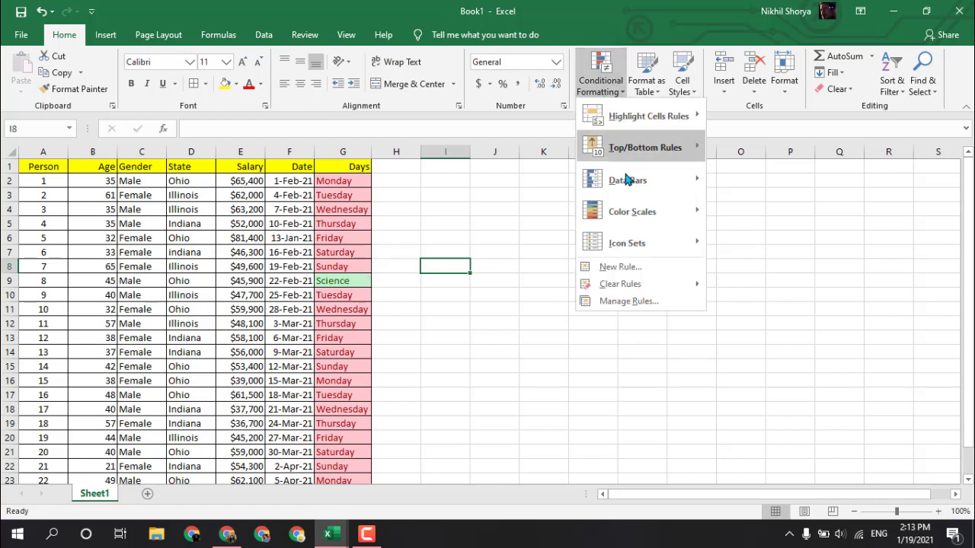
mouse_move(645, 285)
click(750, 305)
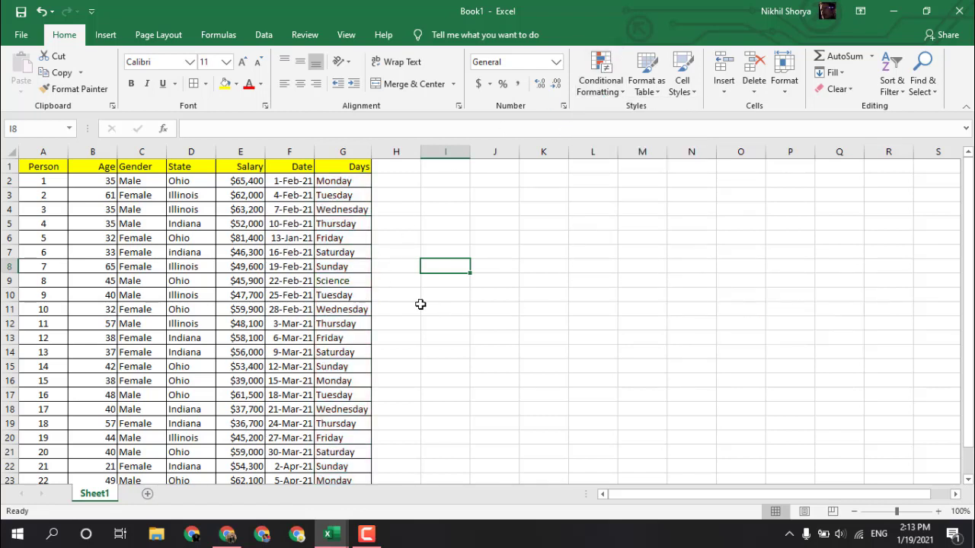
click(606, 99)
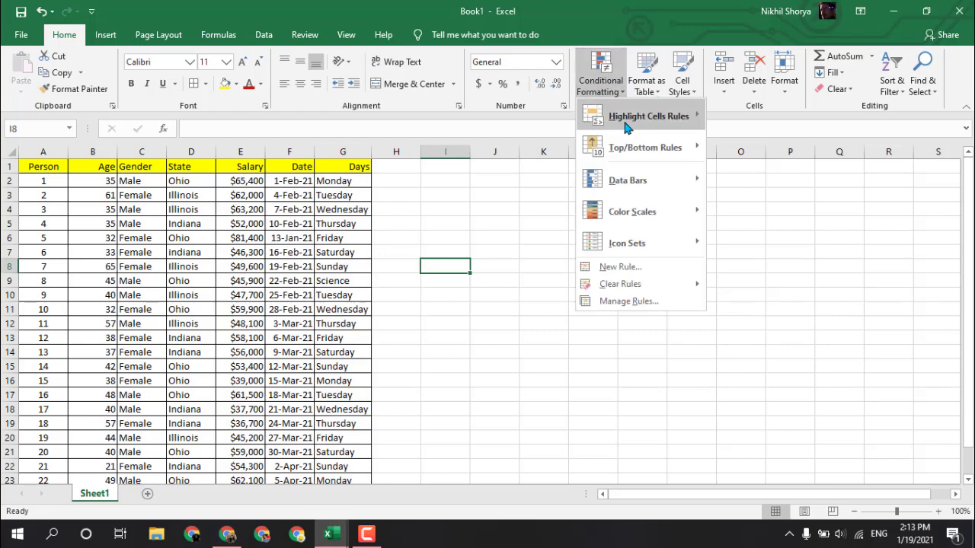
mouse_move(647, 116)
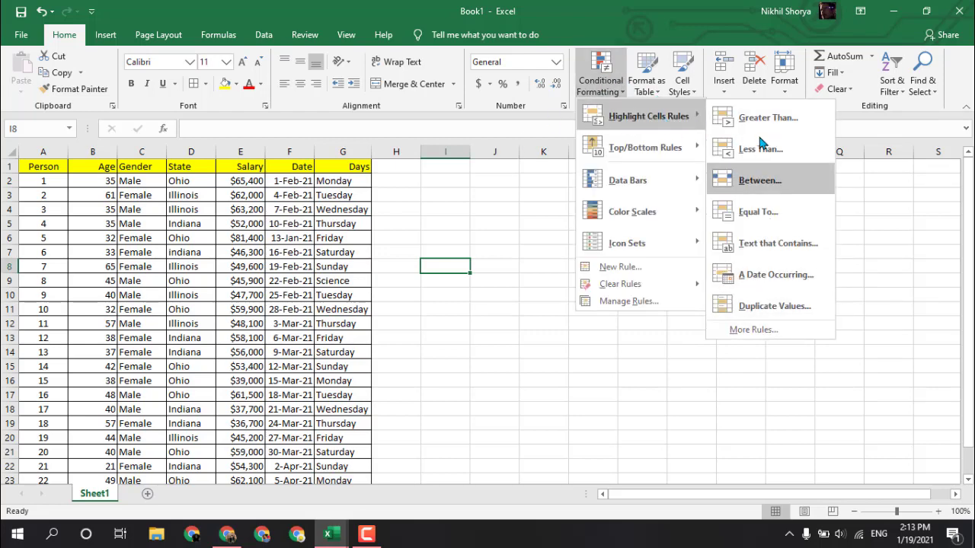
mouse_move(662, 152)
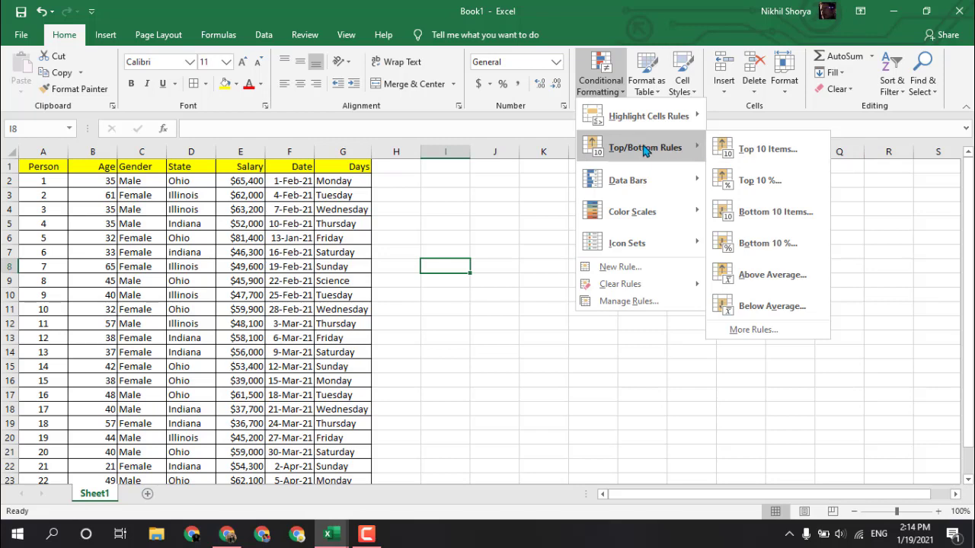
click(270, 181)
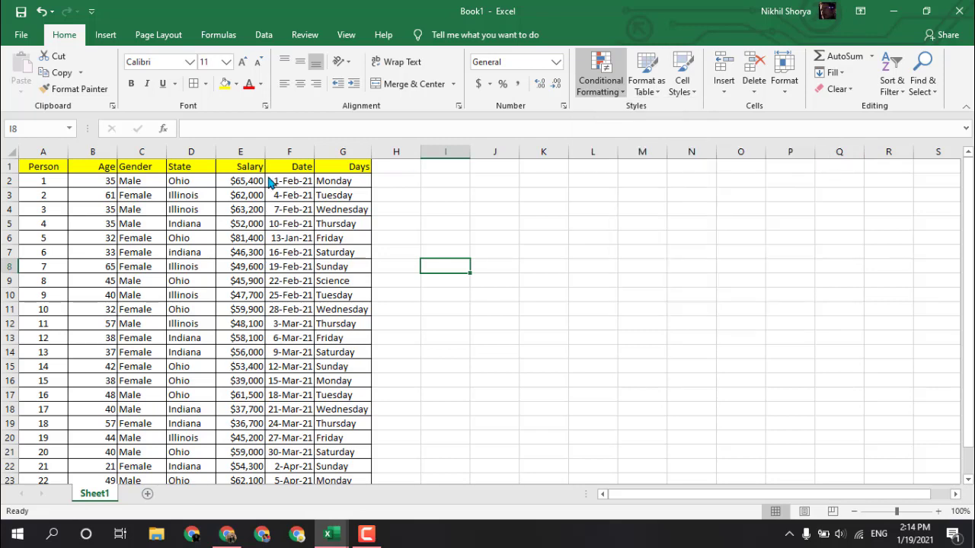
Apply a Top 10 Items rule to ages B2:B23, reduced to rank 1, with Light Red Fill with Dark Red Text.
click(111, 180)
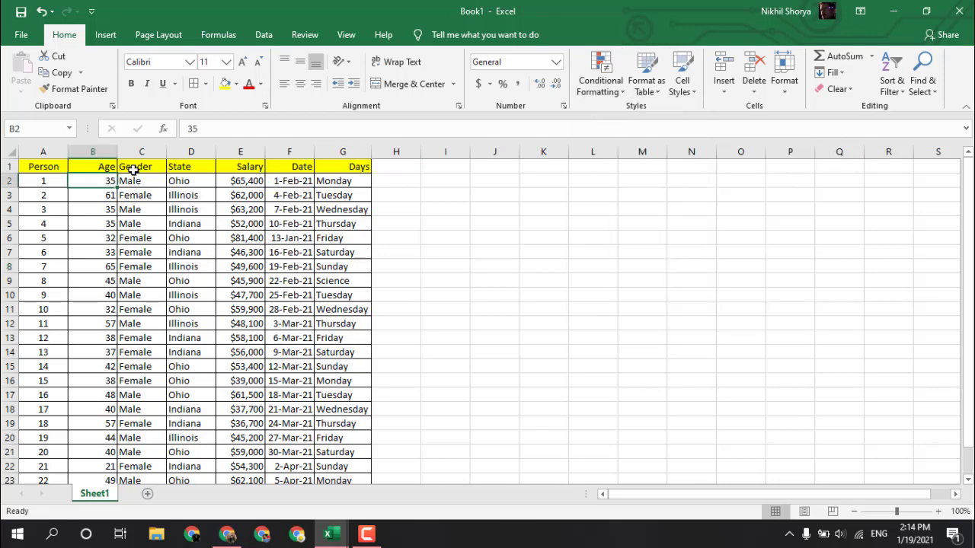
key(ctrl+shift+Down)
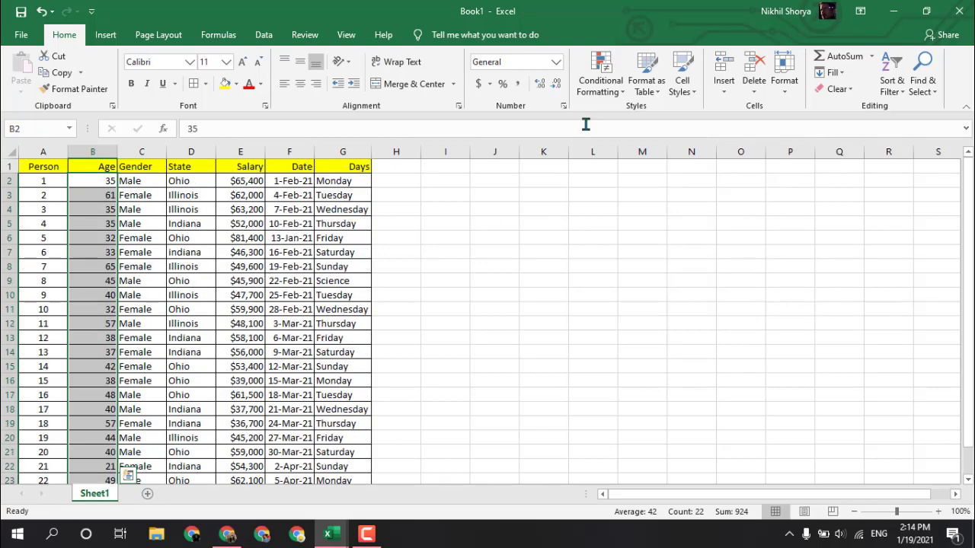
click(601, 76)
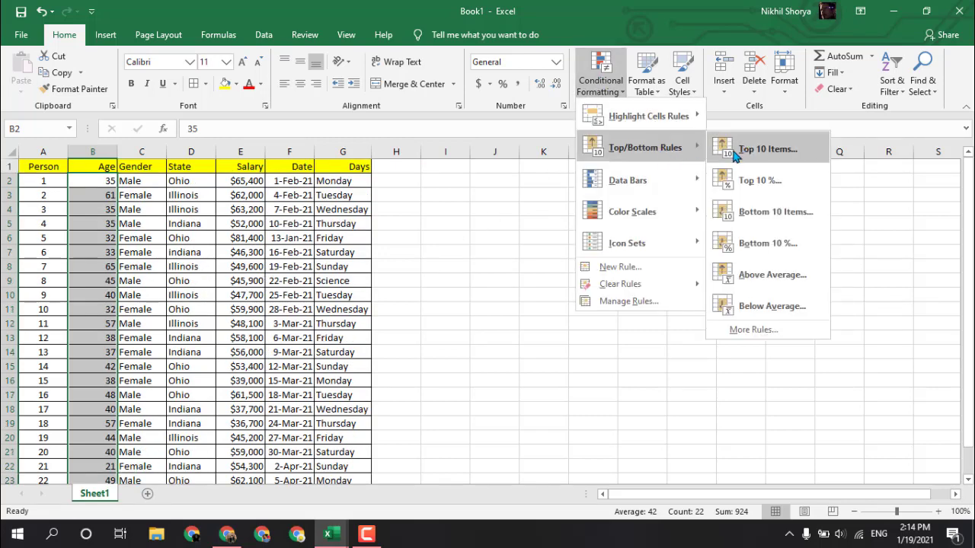
click(735, 152)
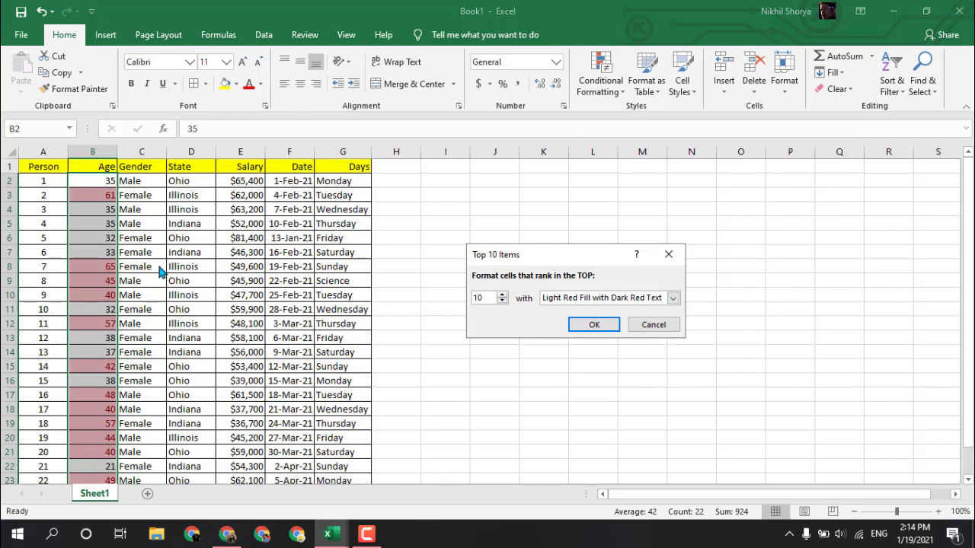
click(503, 302)
click(503, 302)
click(503, 302)
click(503, 302)
click(503, 303)
click(503, 303)
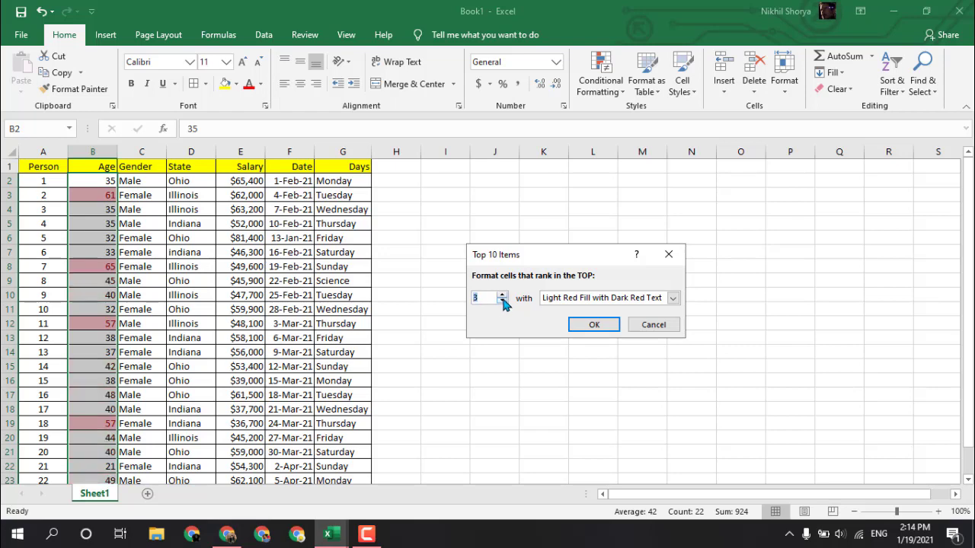
click(502, 303)
click(503, 303)
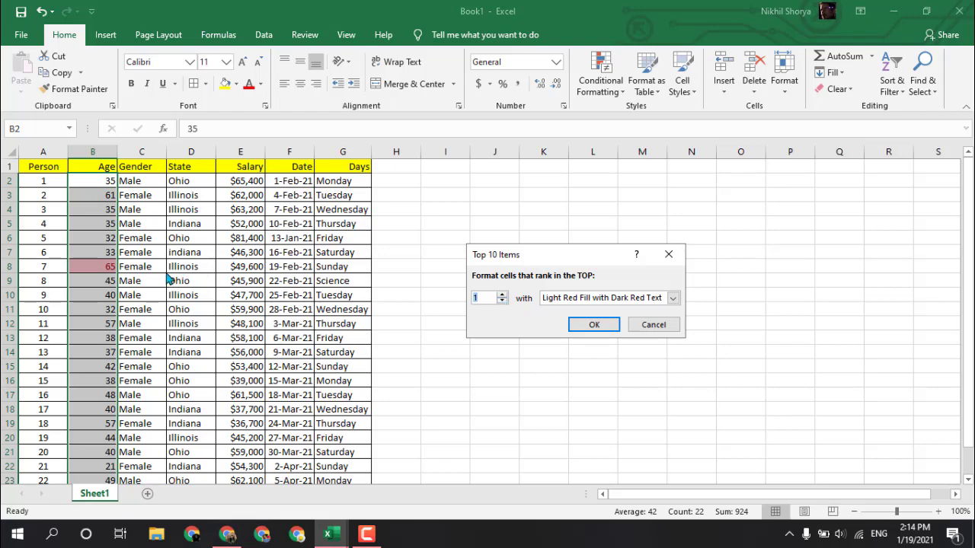
click(595, 326)
click(101, 279)
click(108, 267)
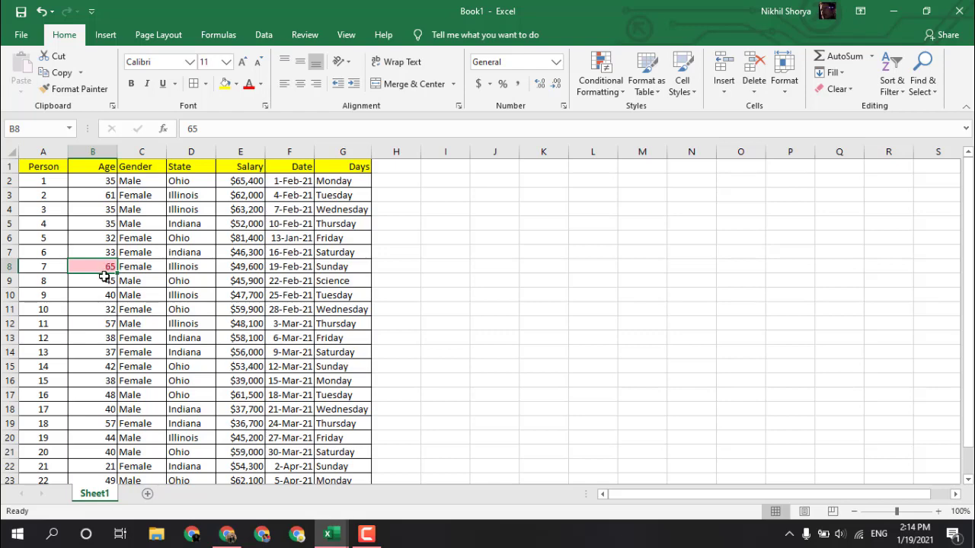
Test the top-age rule by changing the age in cell B12 to 65 and in cell B15 to 75.
scroll(104, 276, down, 2)
scroll(105, 351, up, 2)
click(109, 324)
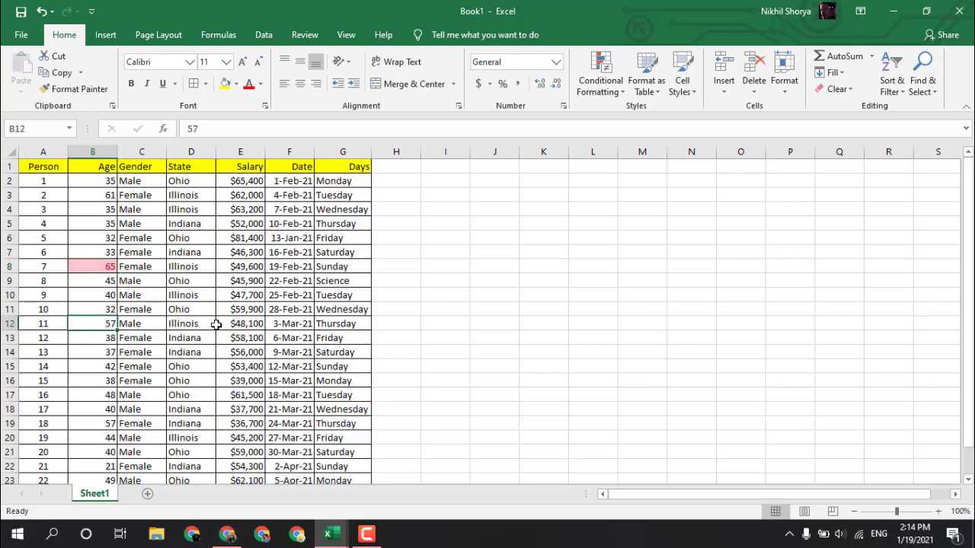
text(65)
key(Return)
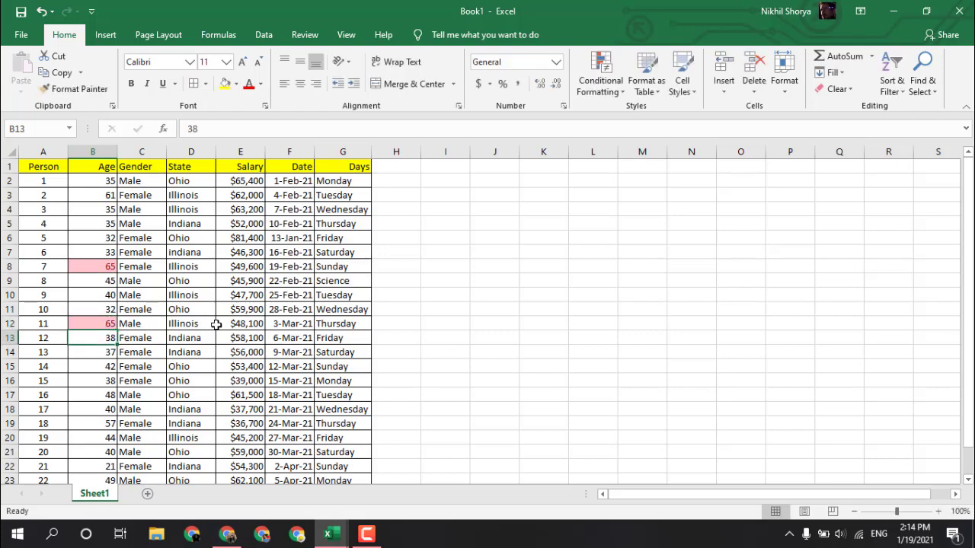
click(107, 365)
text(4)
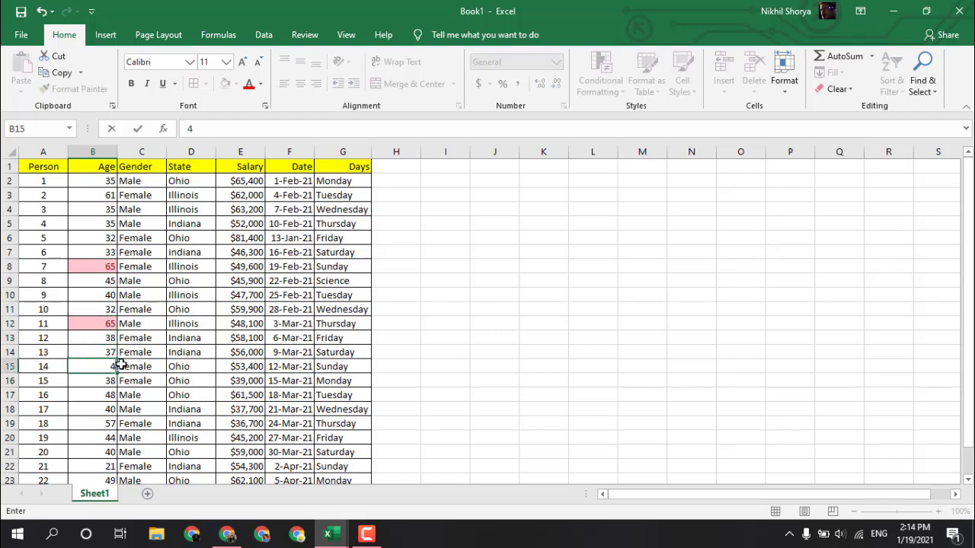
click(109, 366)
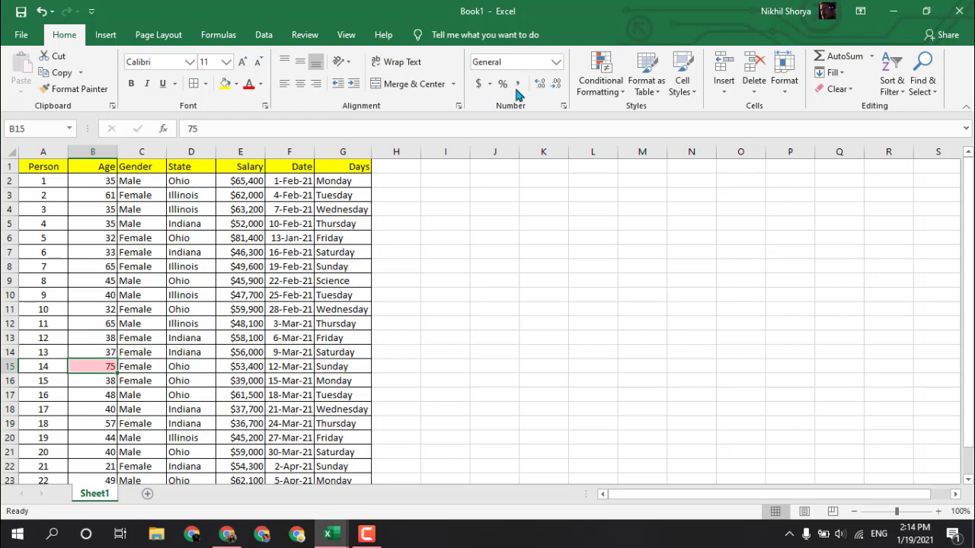
Apply a Bottom 10 Items rule to ages B2:B23, reduced to rank 1, with Green Fill with Dark Green Text.
click(605, 81)
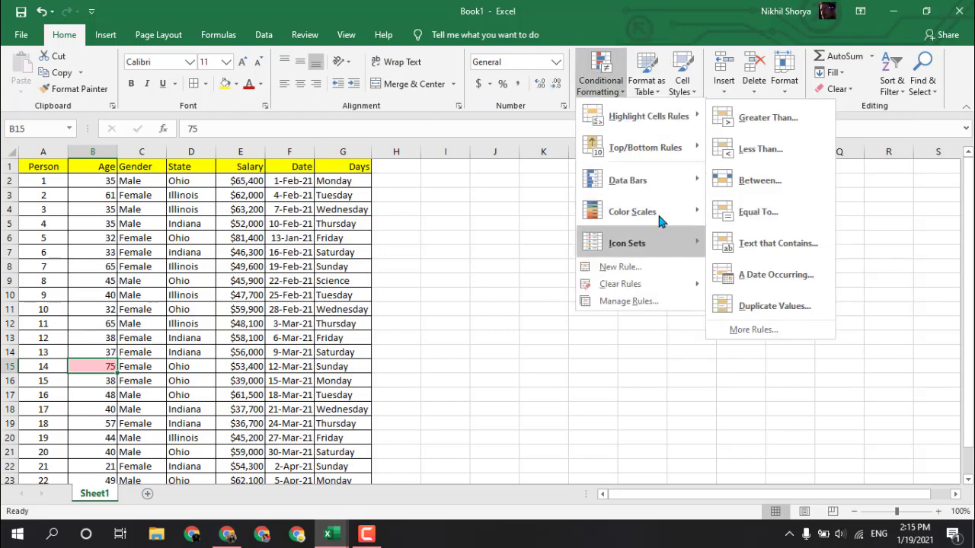
mouse_move(649, 154)
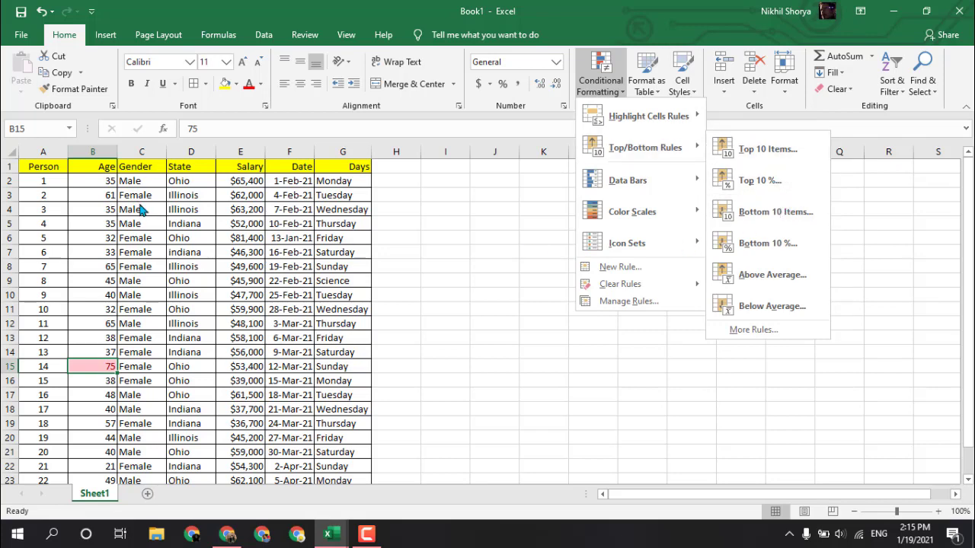
click(100, 179)
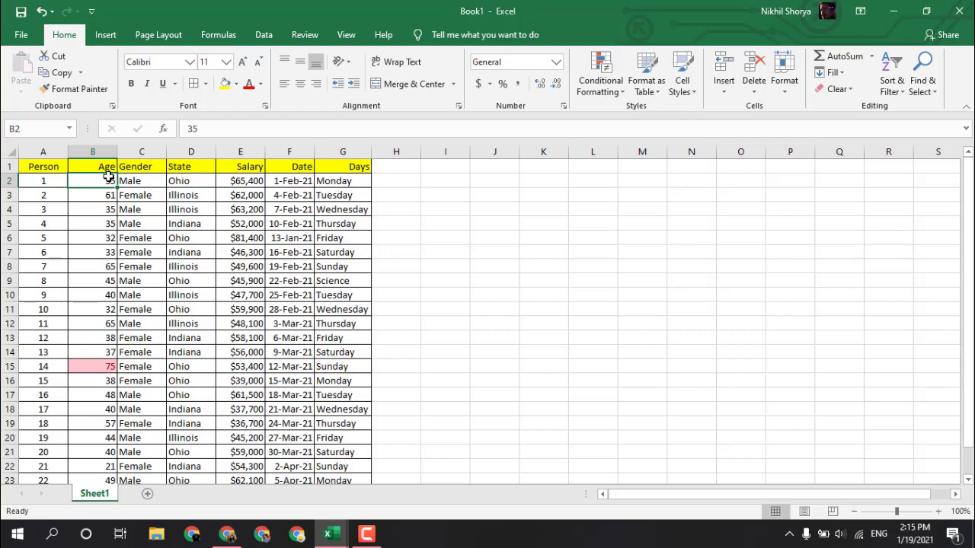
key(ctrl+shift+Down)
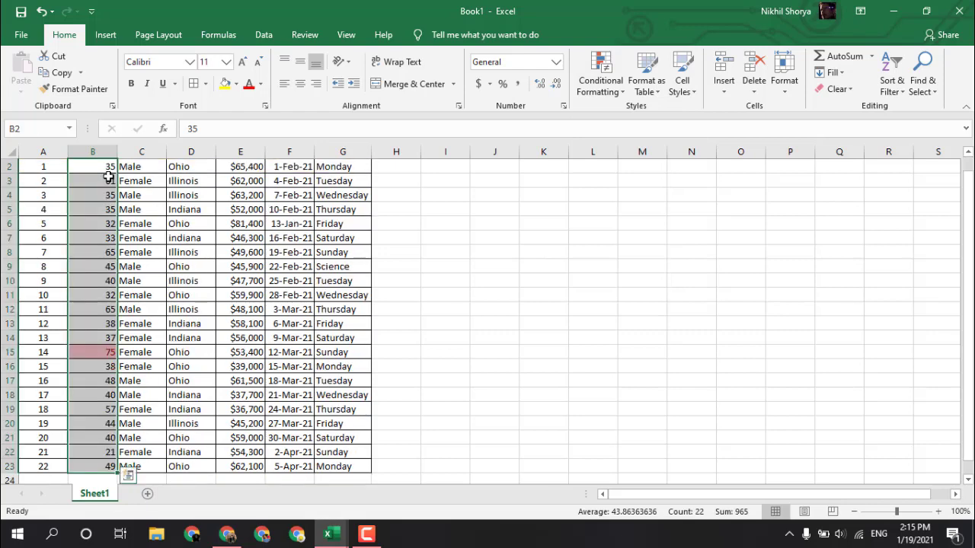
click(608, 91)
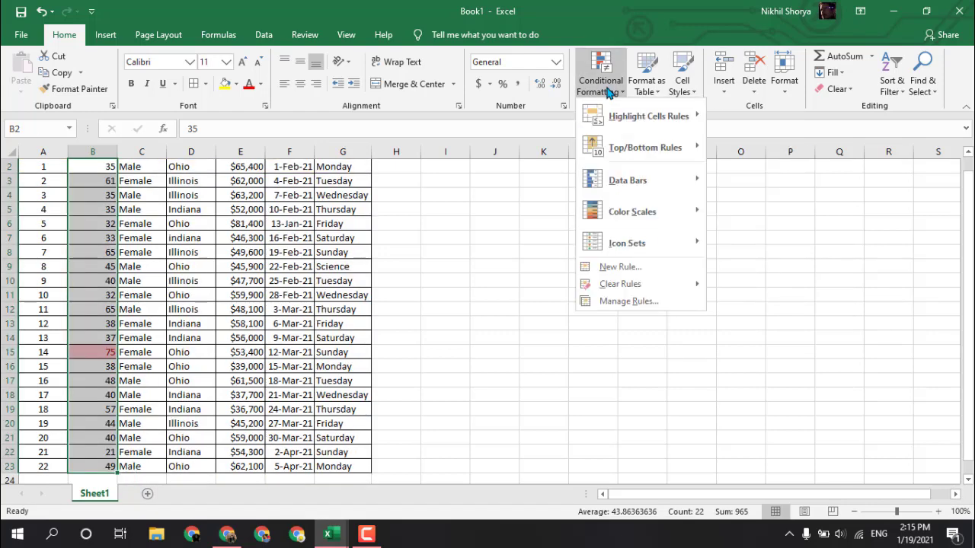
mouse_move(708, 150)
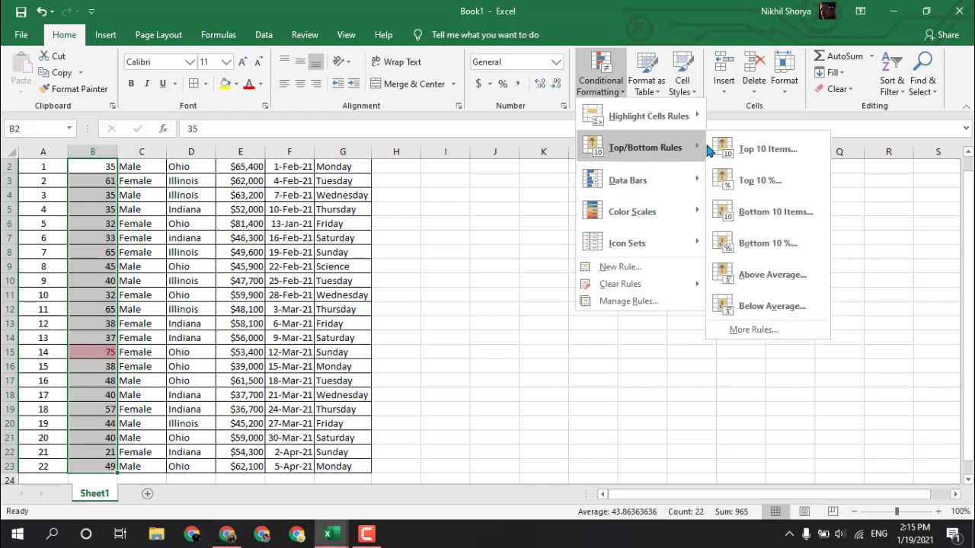
click(761, 212)
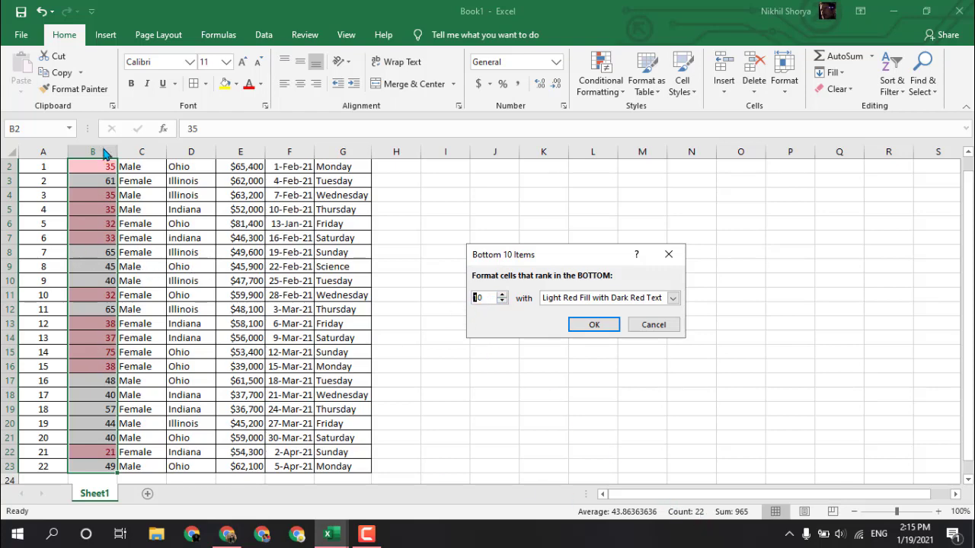
click(663, 301)
click(582, 329)
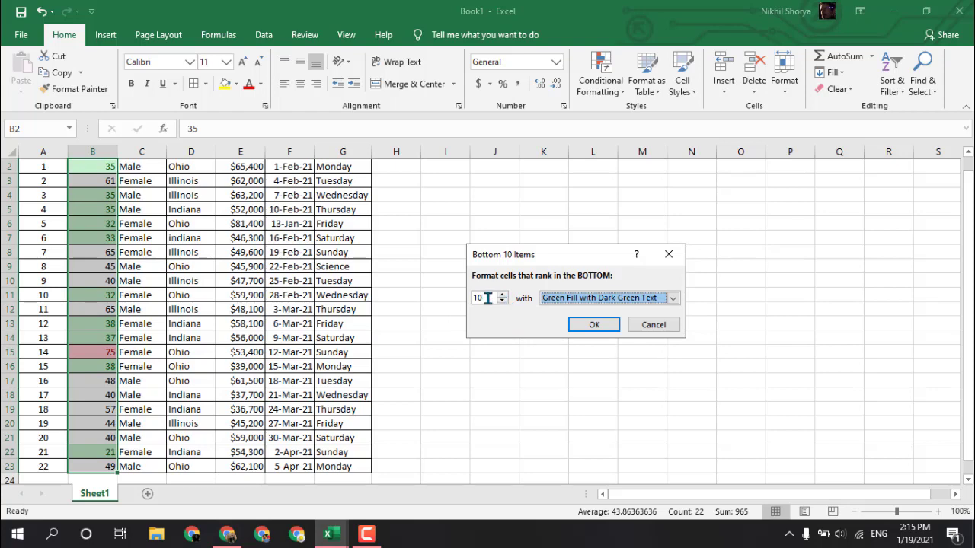
click(488, 297)
key(BackSpace)
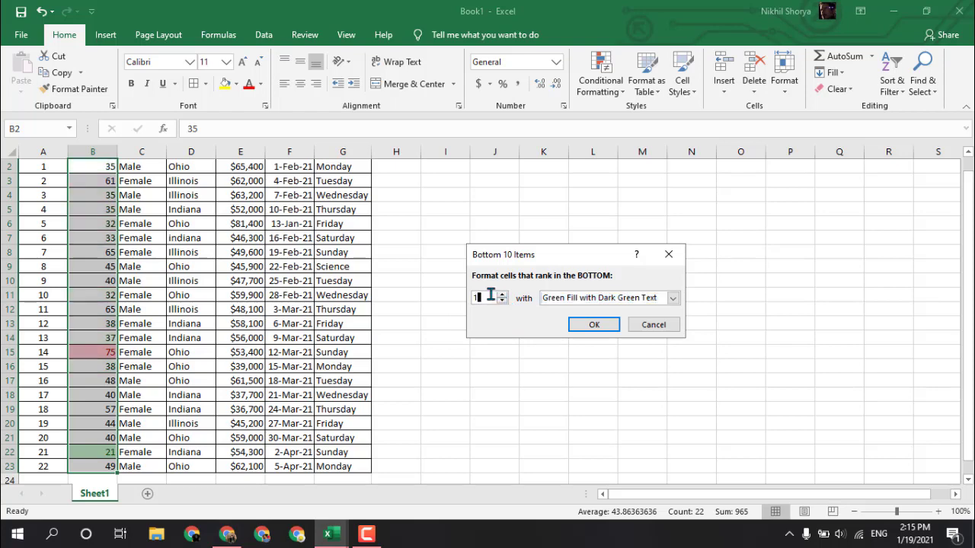
key(Return)
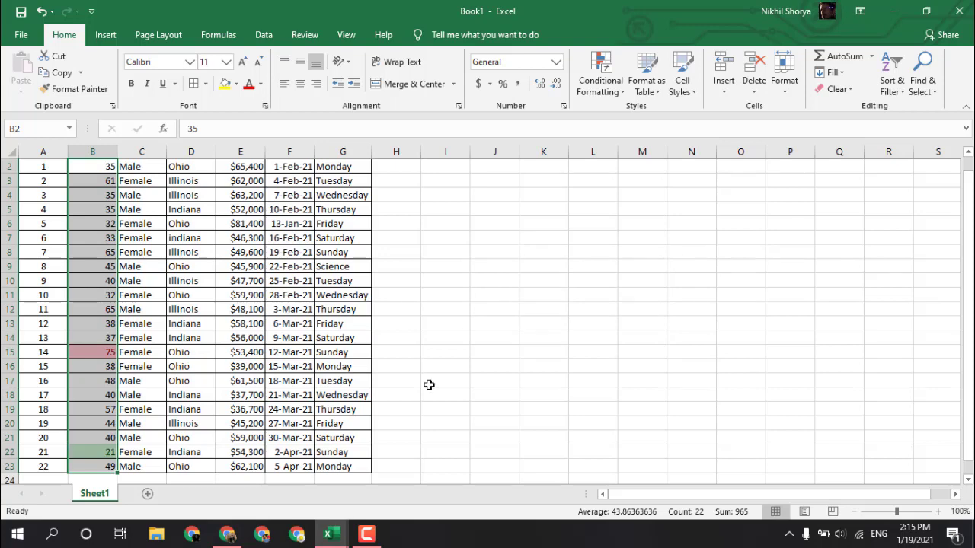
Examine the highlighted lowest age in cell B22 and the highlighted highest age in cell B15.
click(294, 354)
scroll(241, 374, down, 2)
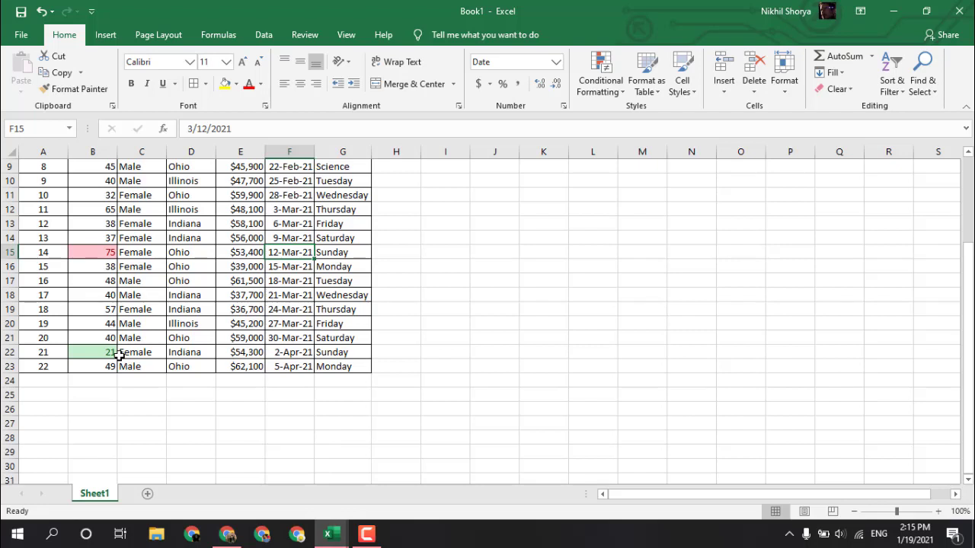
click(86, 350)
click(145, 352)
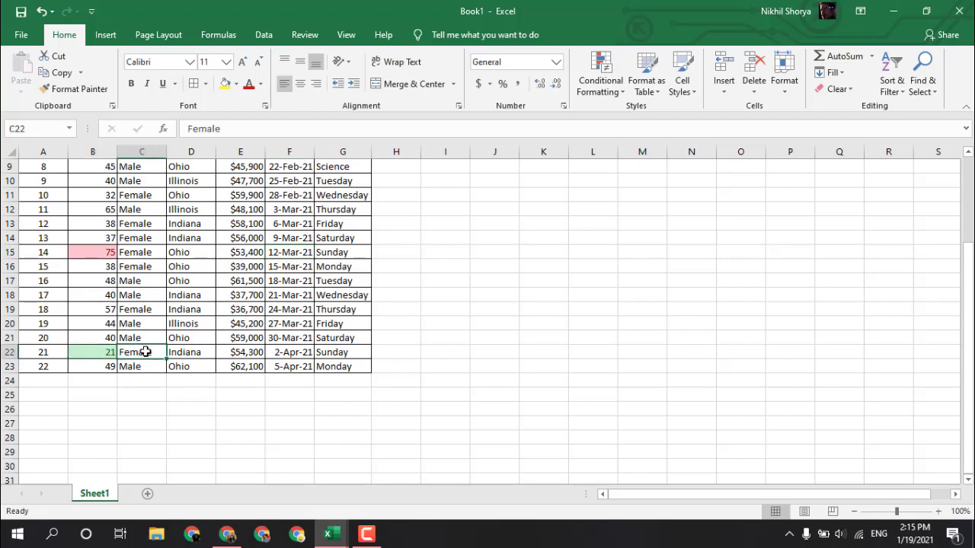
click(83, 352)
click(149, 352)
click(96, 353)
click(93, 252)
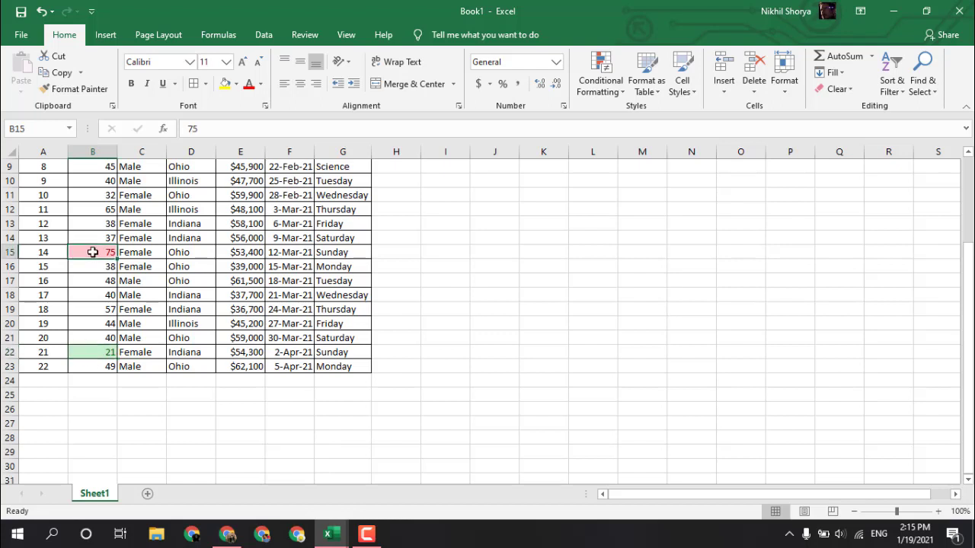
Clear the top and bottom age rules from the entire sheet.
click(601, 85)
mouse_move(645, 283)
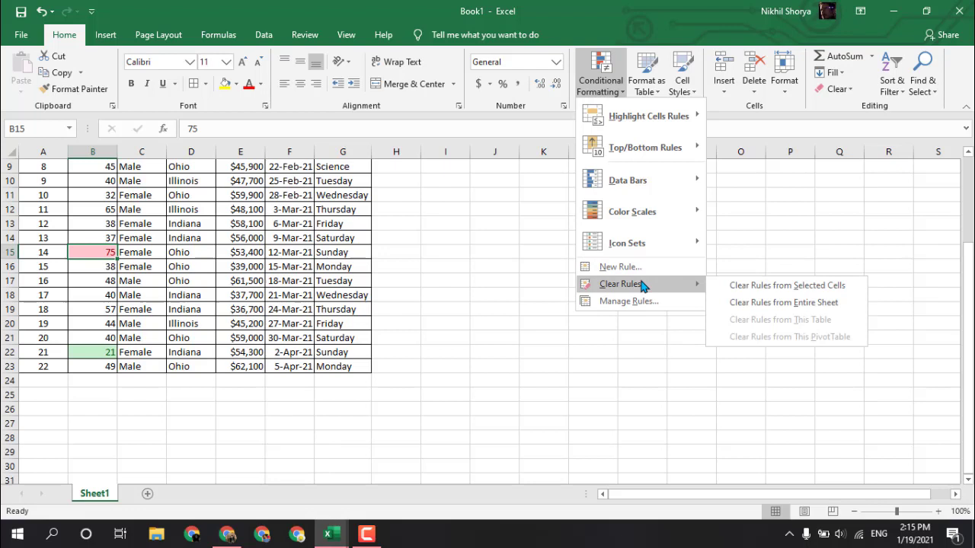
click(771, 305)
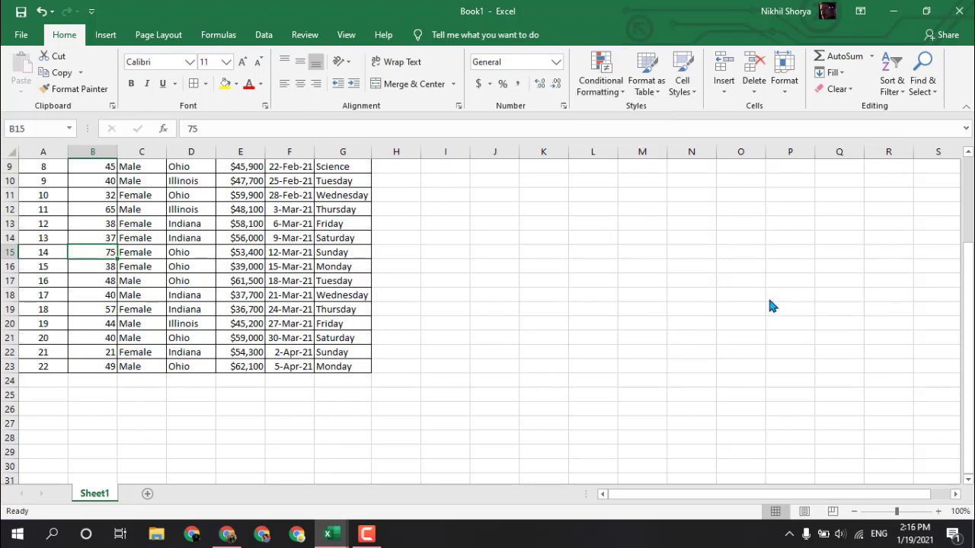
scroll(309, 332, up, 3)
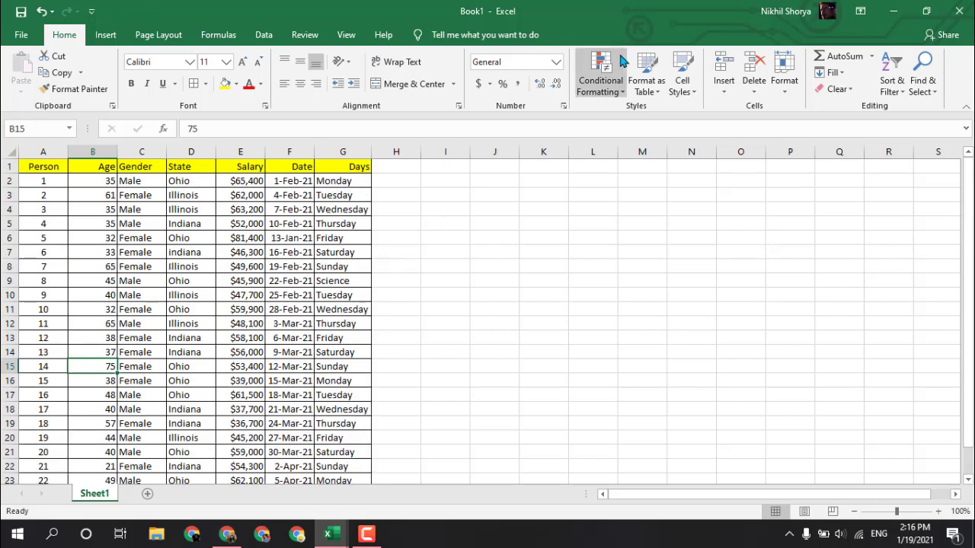
click(601, 80)
mouse_move(665, 147)
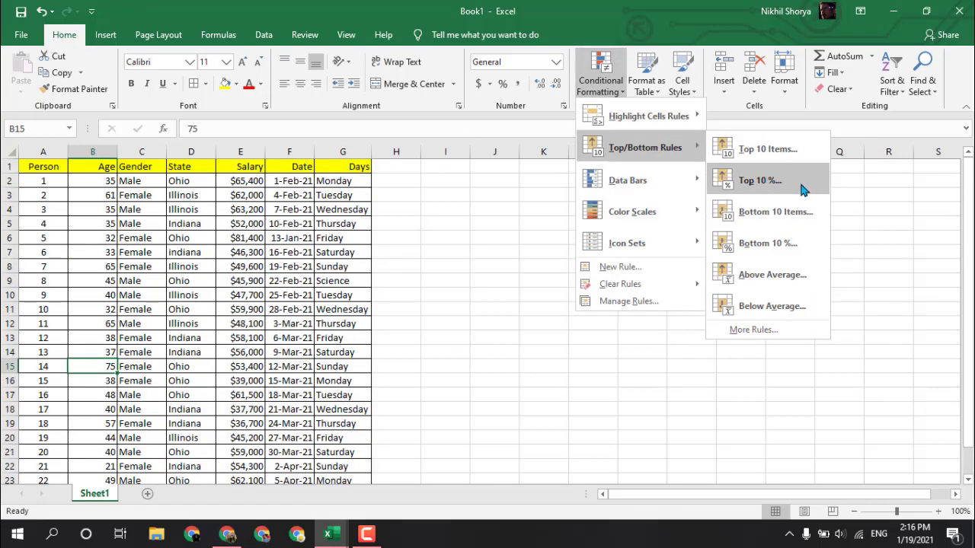
key(Escape)
key(Escape)
click(92, 183)
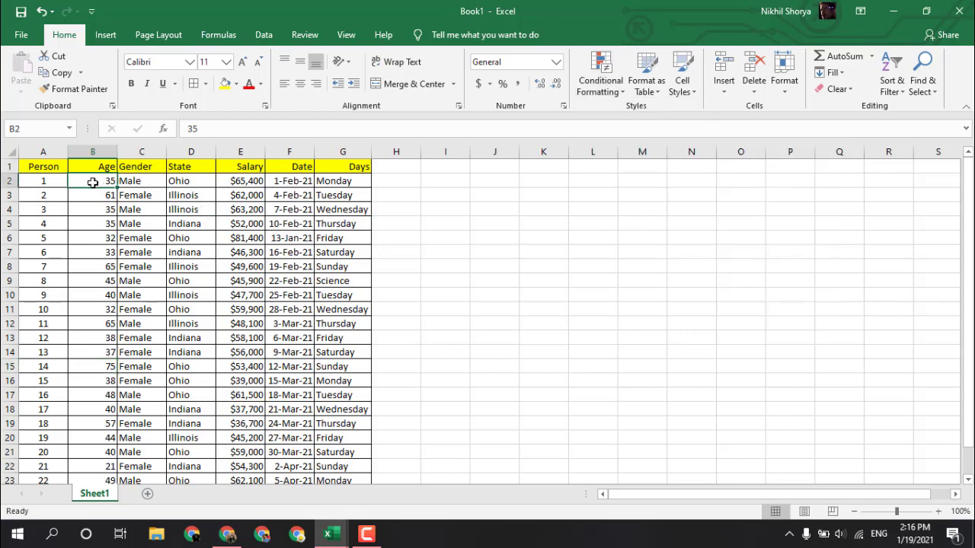
key(ctrl+shift+Down)
scroll(88, 228, up, 1)
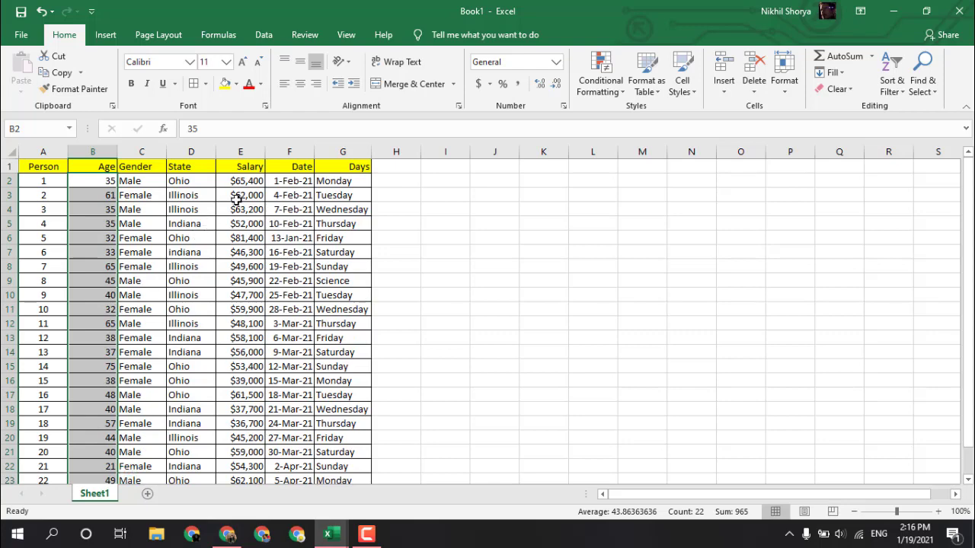
Apply a Top 10% rule to the salaries in E2:E23 with Green Fill with Dark Green Text.
click(242, 183)
key(ctrl+shift+Down)
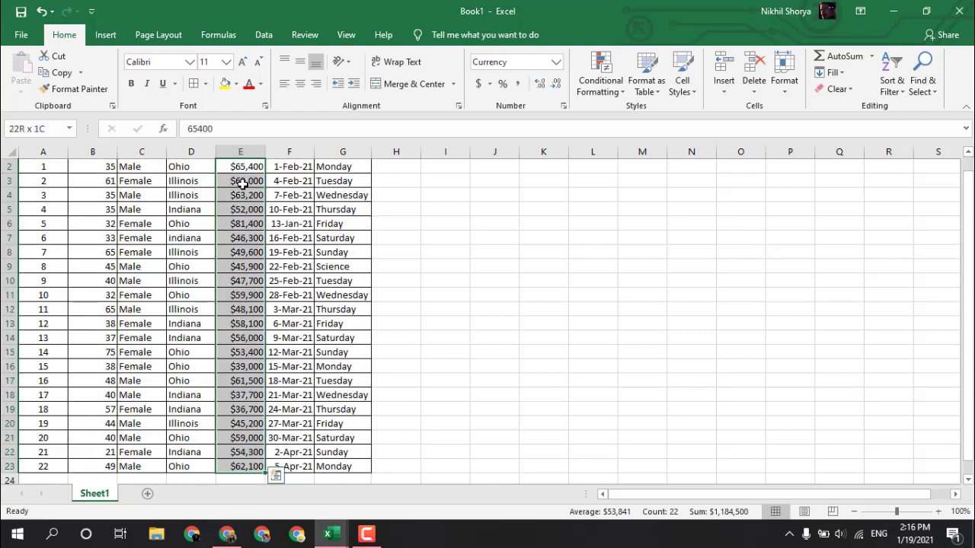
scroll(251, 219, up, 1)
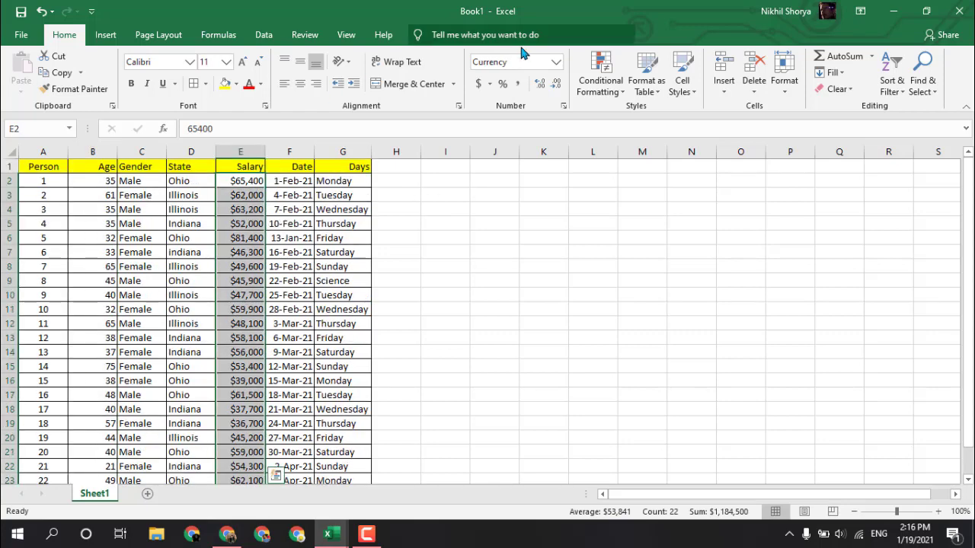
click(601, 80)
mouse_move(655, 192)
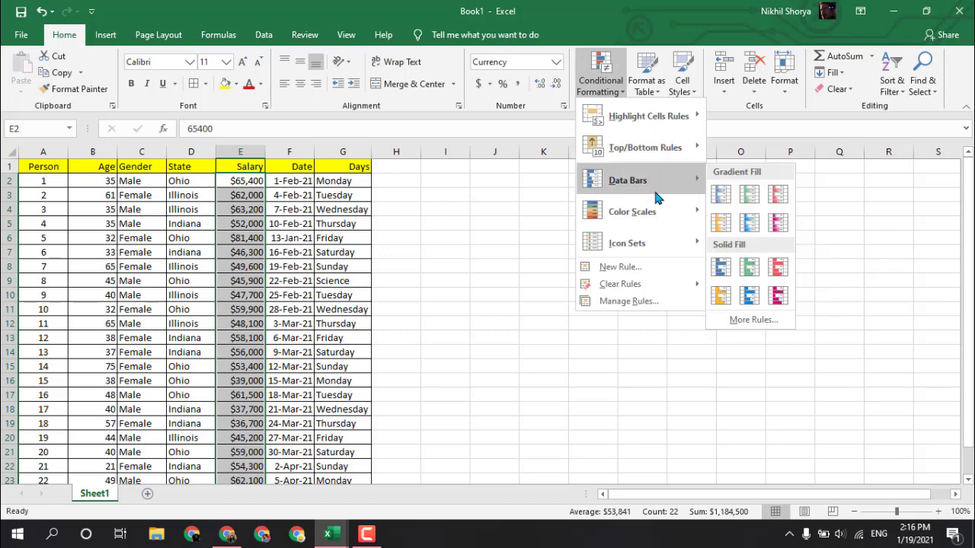
mouse_move(689, 147)
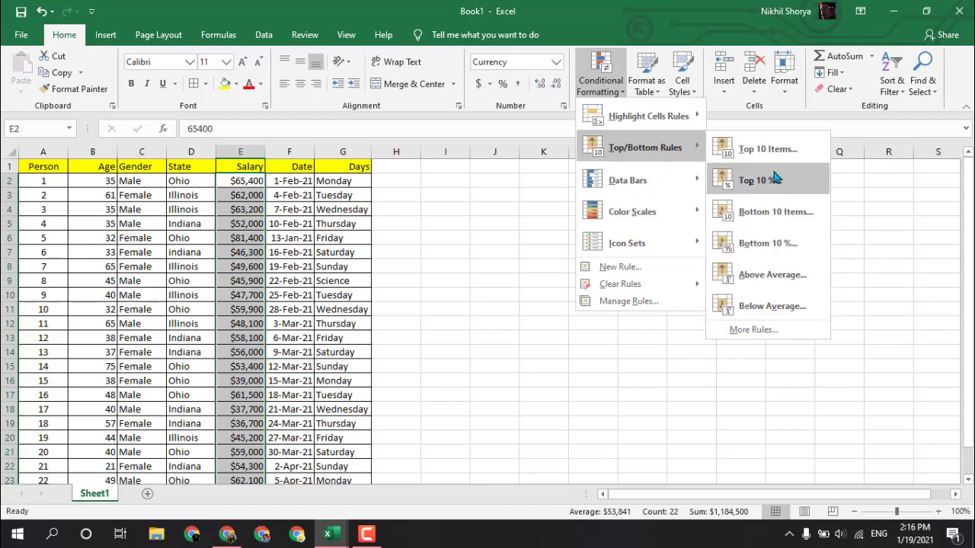
click(757, 176)
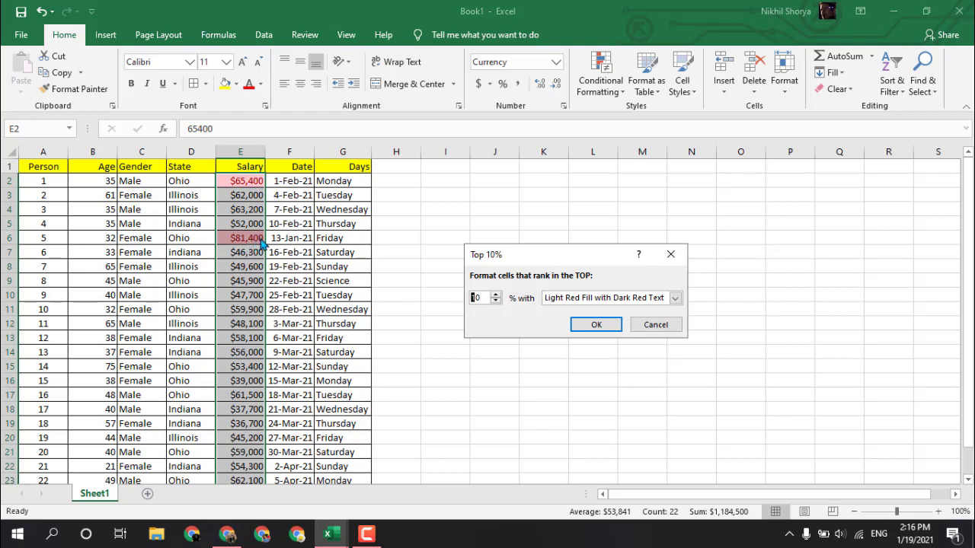
click(675, 298)
click(587, 327)
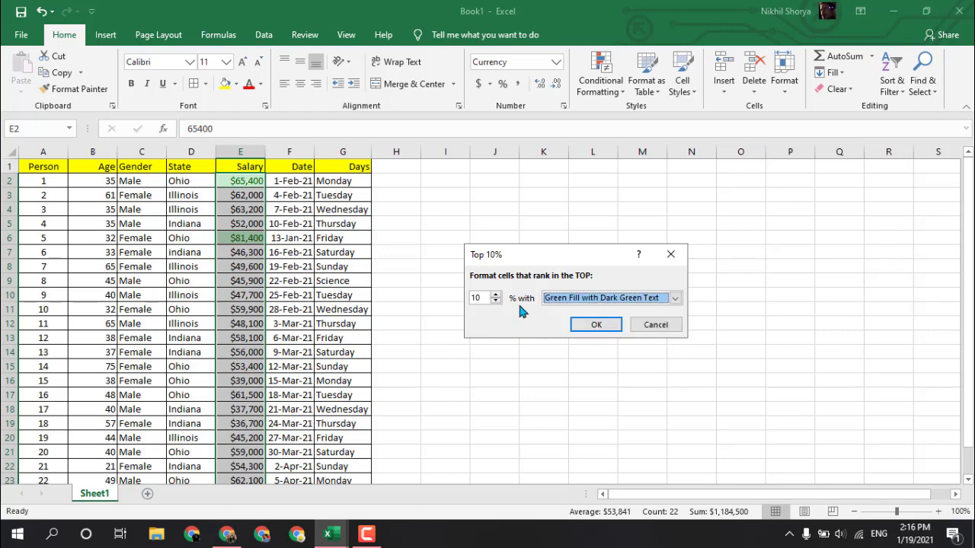
click(594, 324)
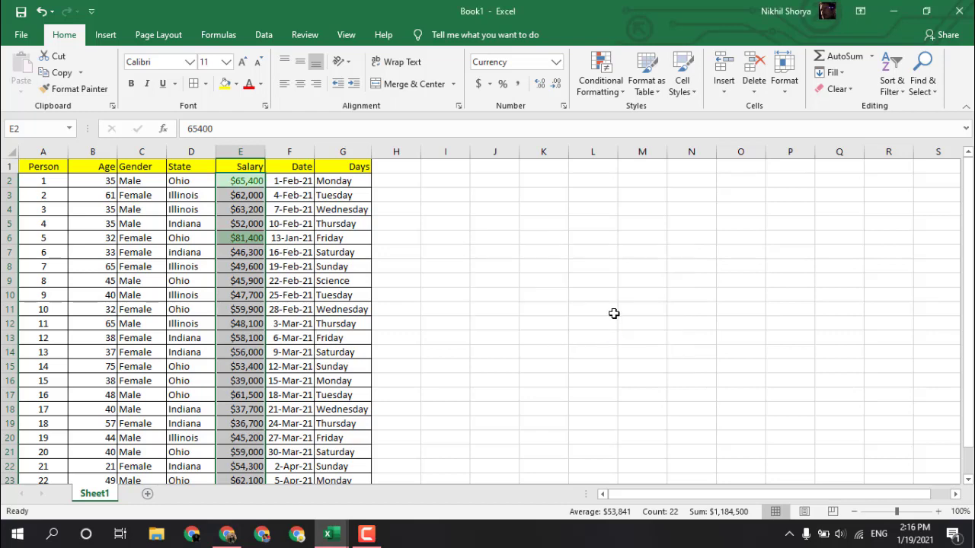
Apply a Bottom 10% rule to the salaries in E2:E23 with Light Red Fill with Dark Red Text.
click(613, 85)
mouse_move(652, 145)
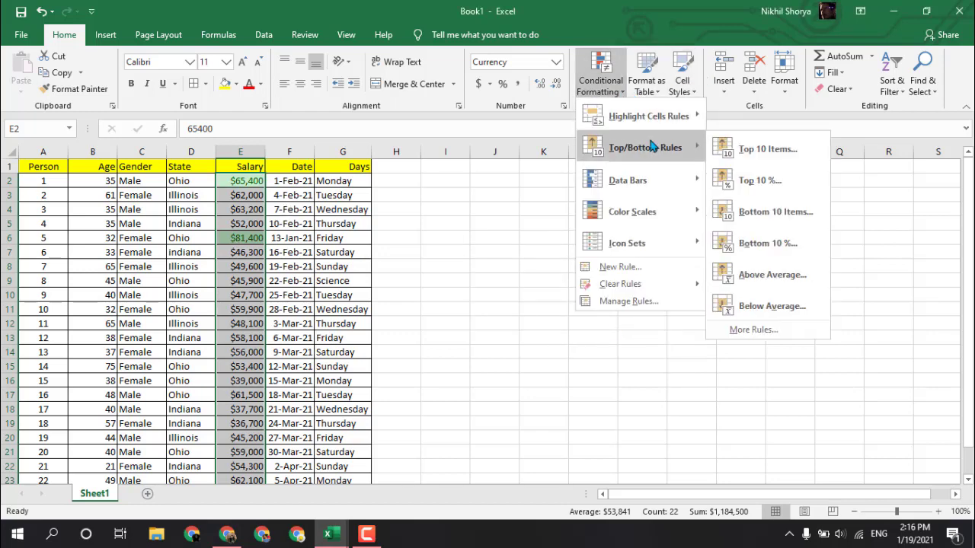
click(768, 243)
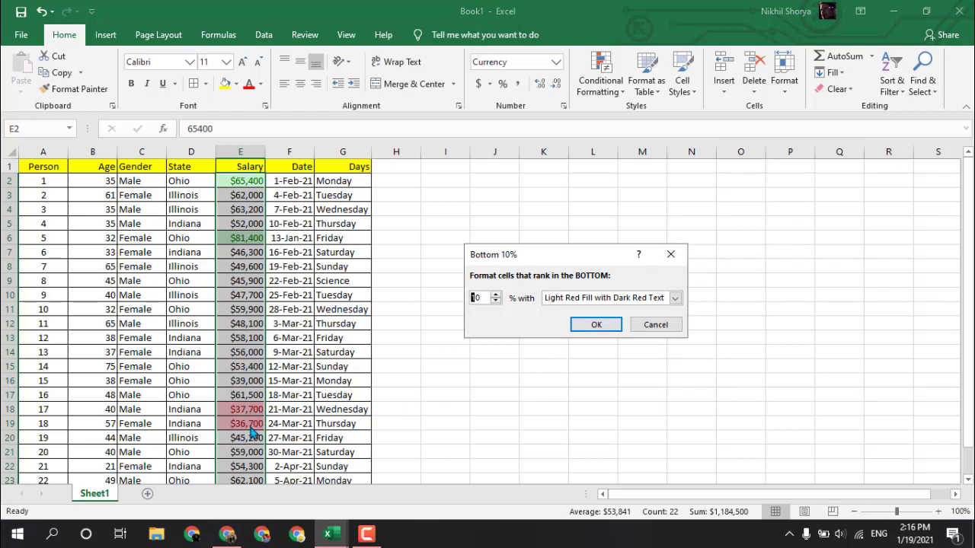
click(597, 324)
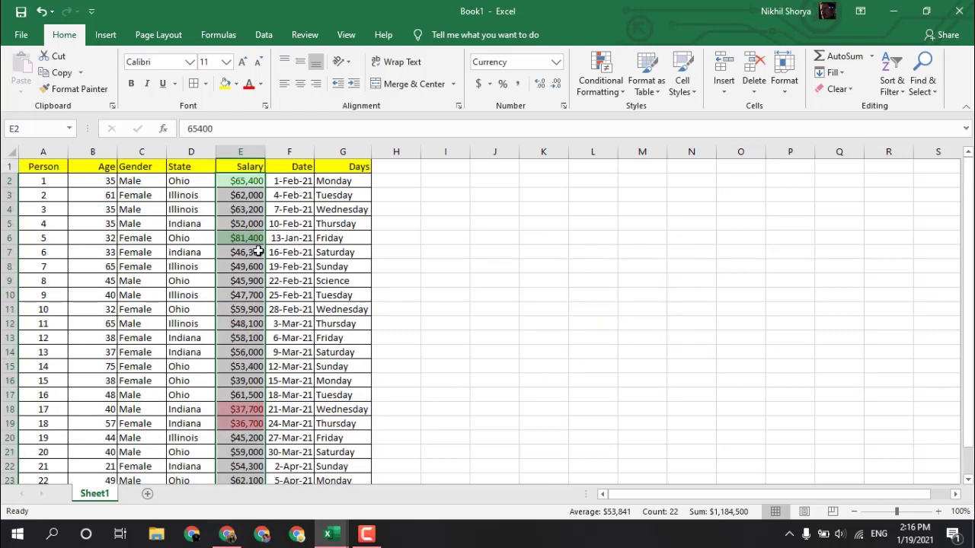
Clear the top and bottom percentage salary rules from the entire sheet.
click(623, 88)
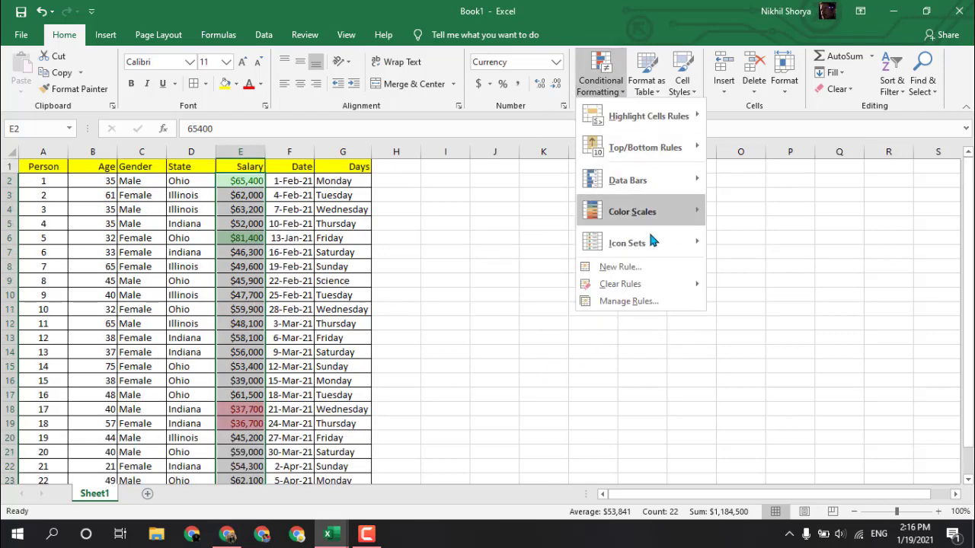
mouse_move(670, 283)
click(753, 299)
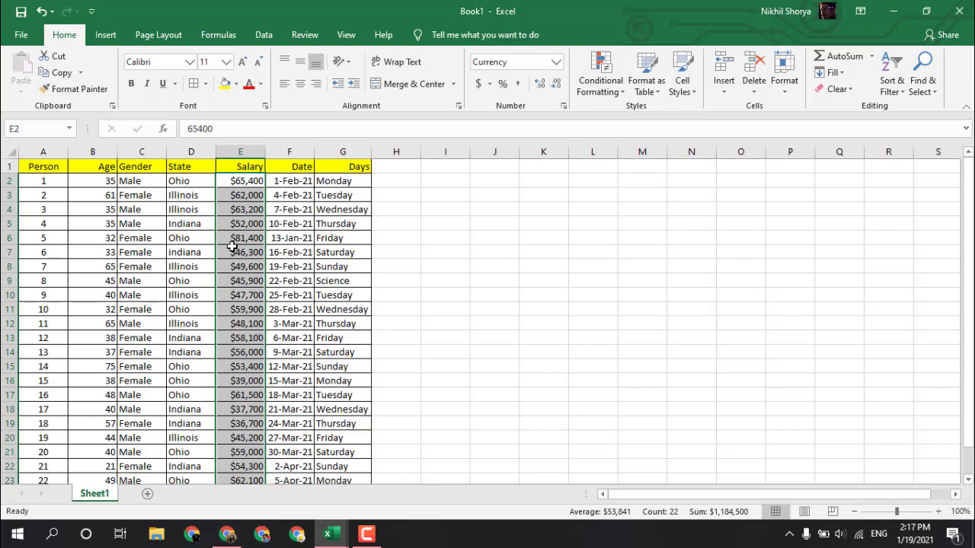
scroll(244, 251, down, 2)
scroll(266, 183, up, 2)
click(612, 85)
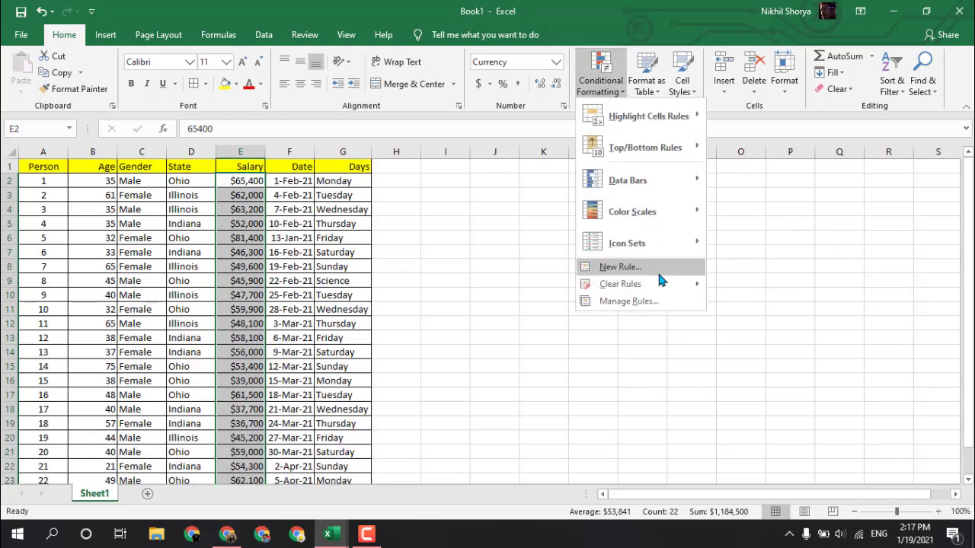
mouse_move(663, 284)
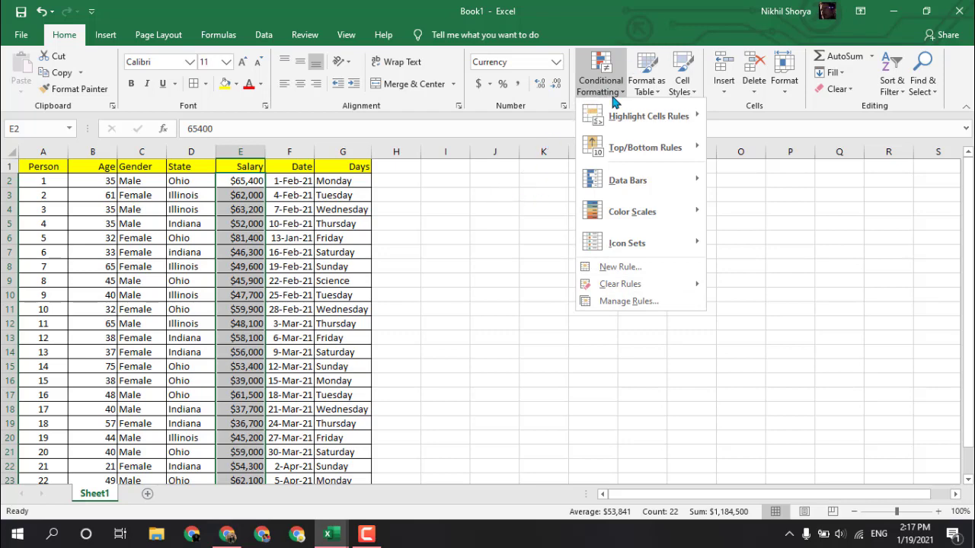
mouse_move(665, 153)
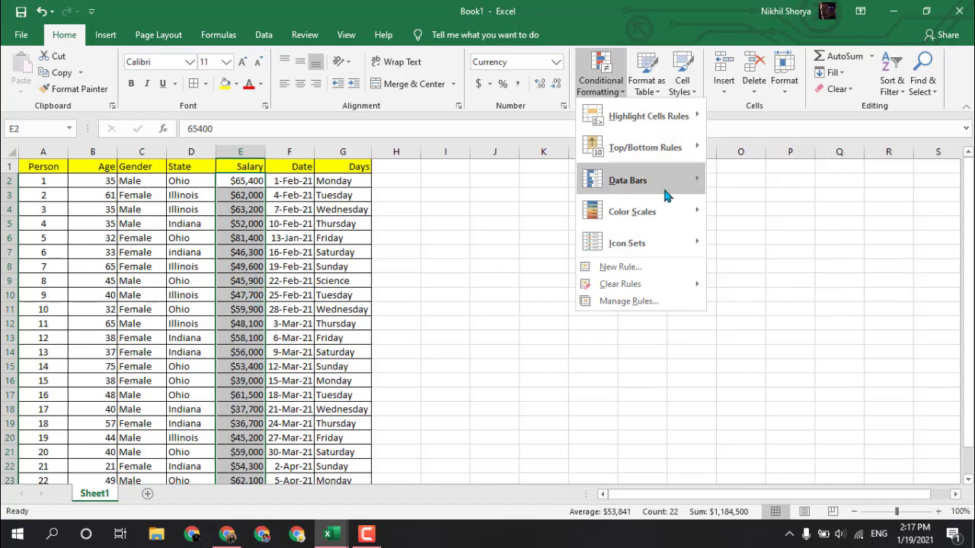
mouse_move(645, 147)
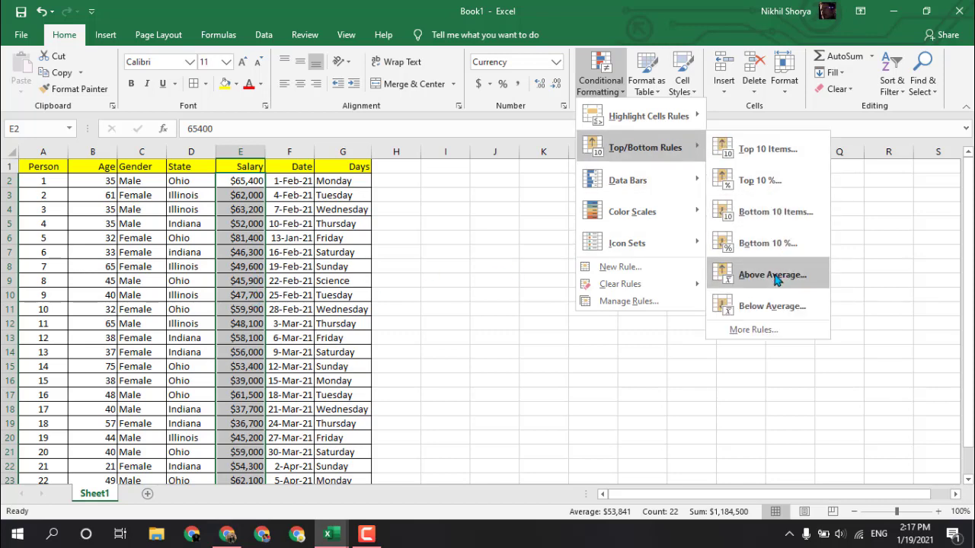
click(555, 257)
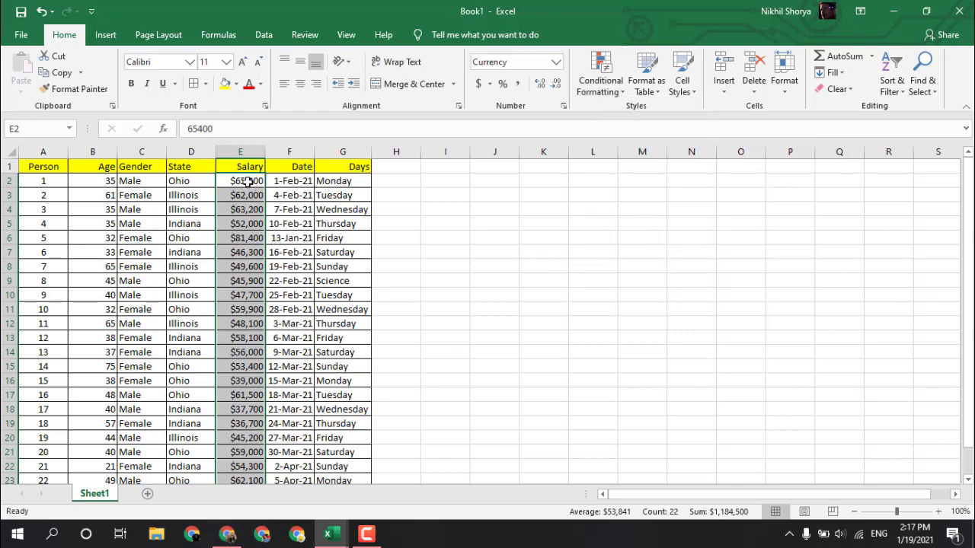
scroll(249, 181, down, 4)
scroll(246, 229, up, 4)
scroll(228, 381, down, 2)
scroll(246, 392, up, 2)
Apply an Above Average rule to the salaries in E2:E23 with Light Red Fill with Dark Red Text.
click(601, 75)
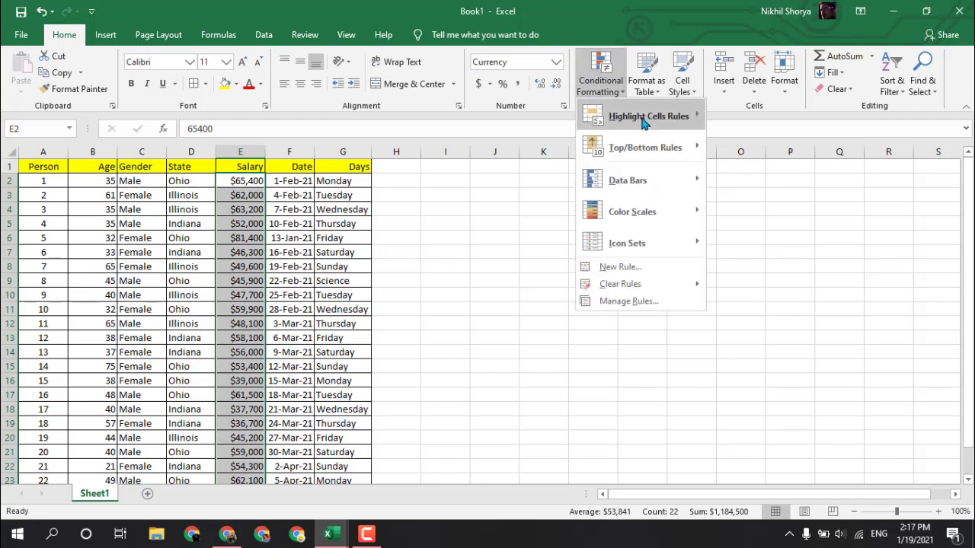
mouse_move(632, 147)
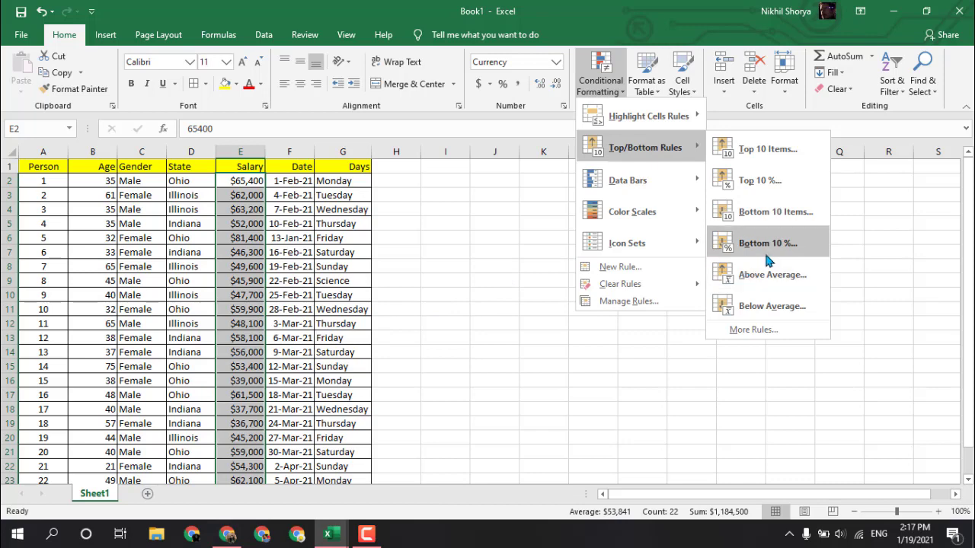
click(772, 278)
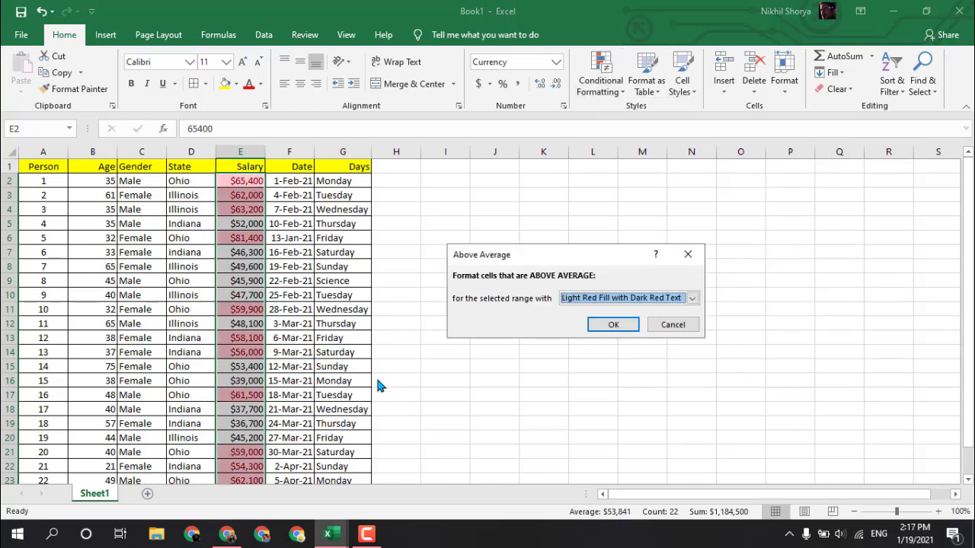
click(603, 325)
click(309, 263)
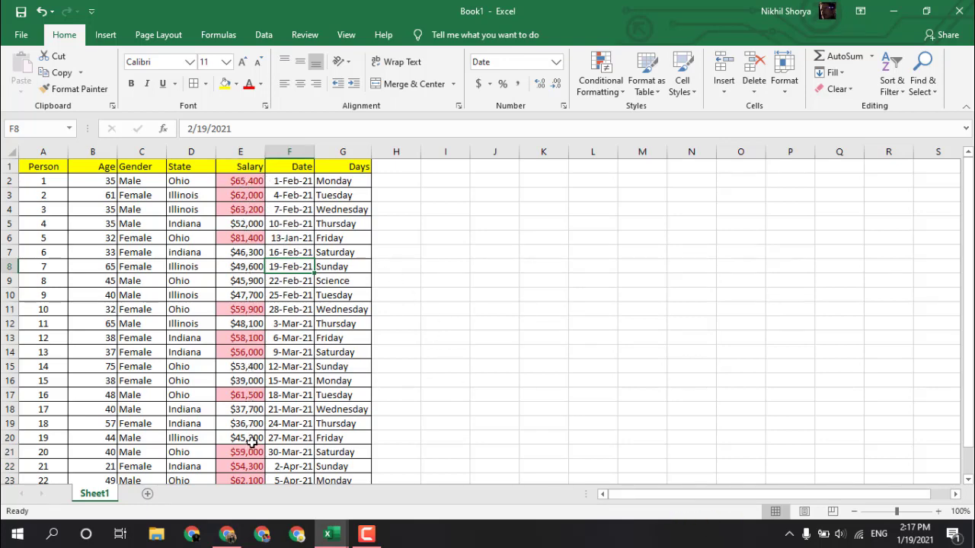
Apply a Below Average rule to the salaries in E2:E23 with Green Fill with Dark Green Text.
click(240, 184)
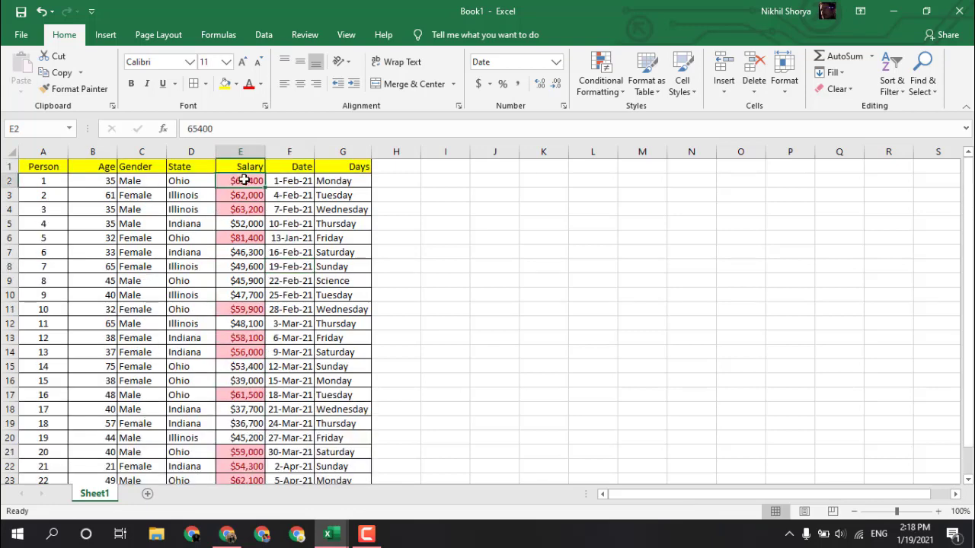
drag(240, 184, 263, 468)
scroll(534, 285, up, 1)
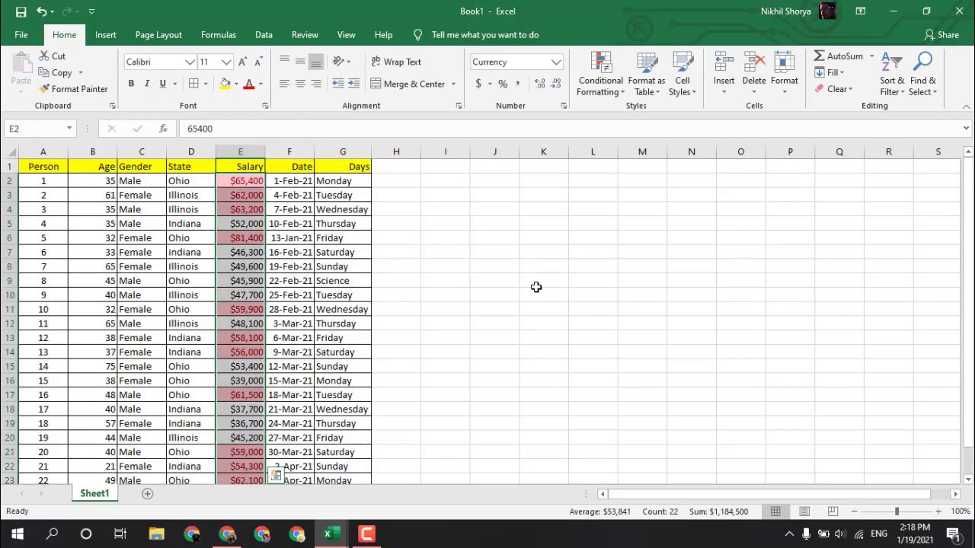
click(601, 76)
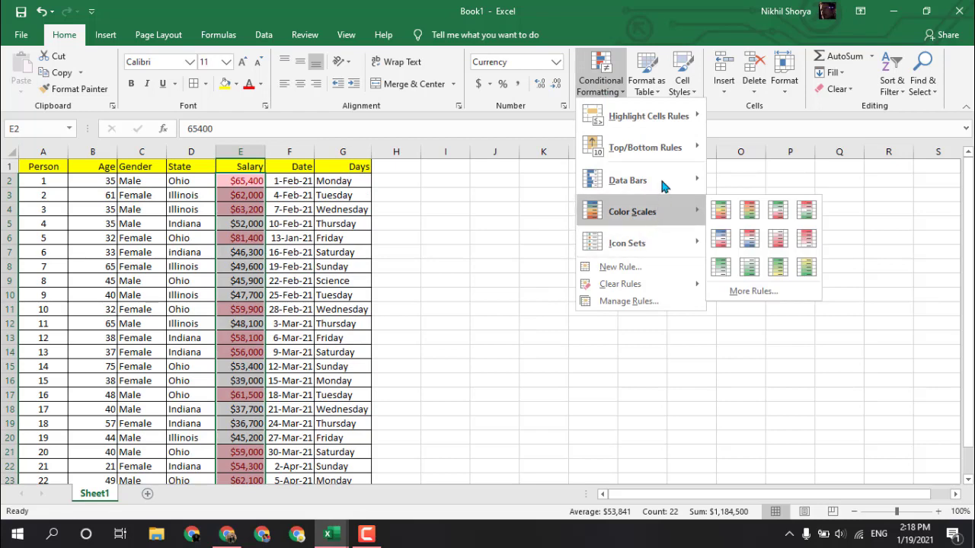
mouse_move(668, 160)
click(764, 305)
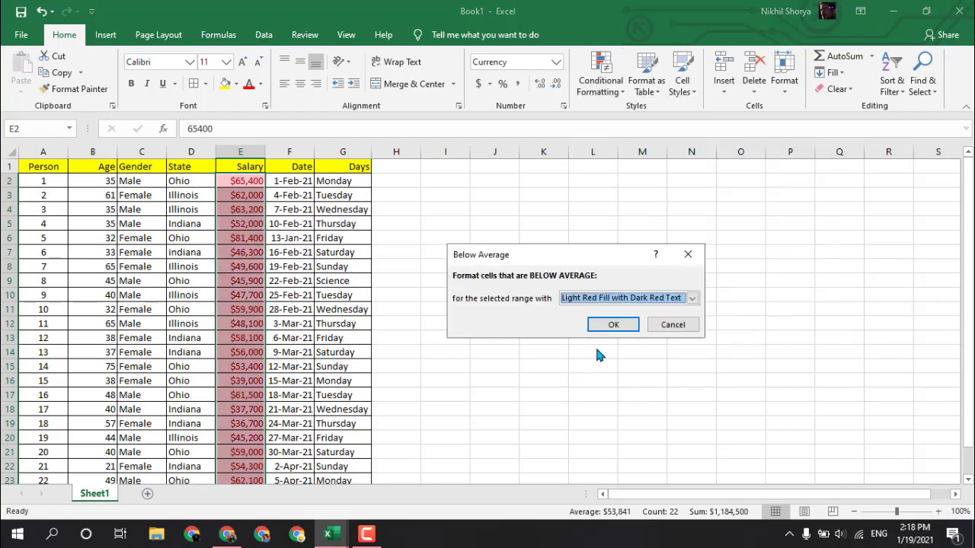
click(675, 301)
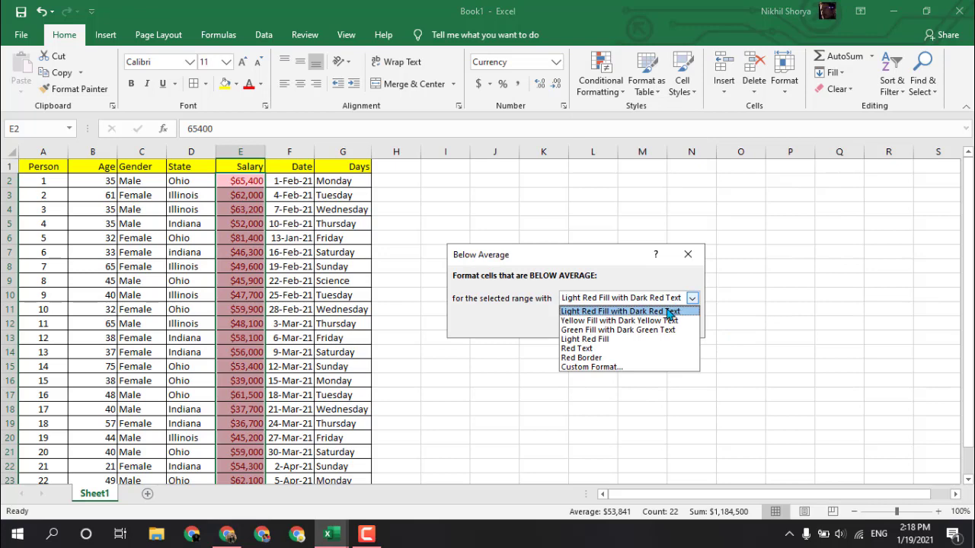
click(612, 331)
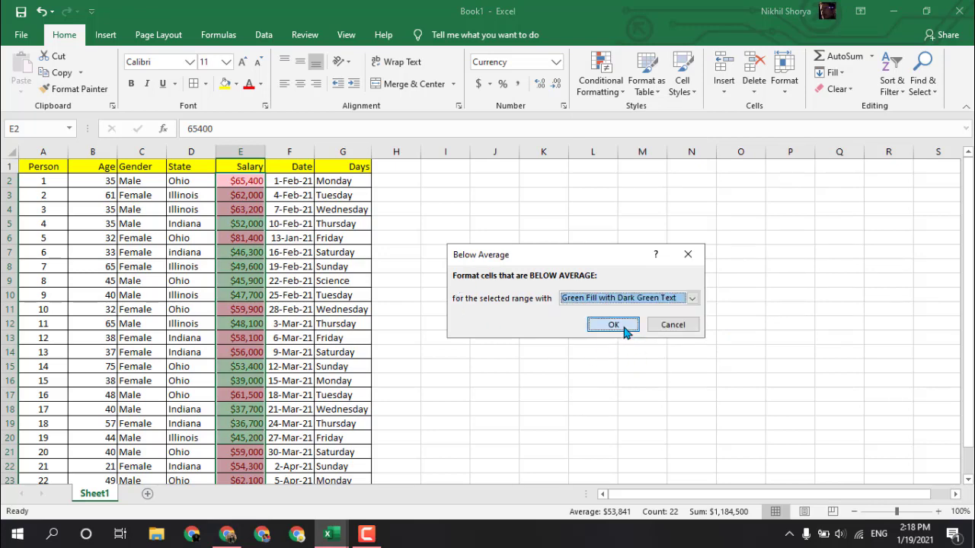
click(613, 325)
click(495, 295)
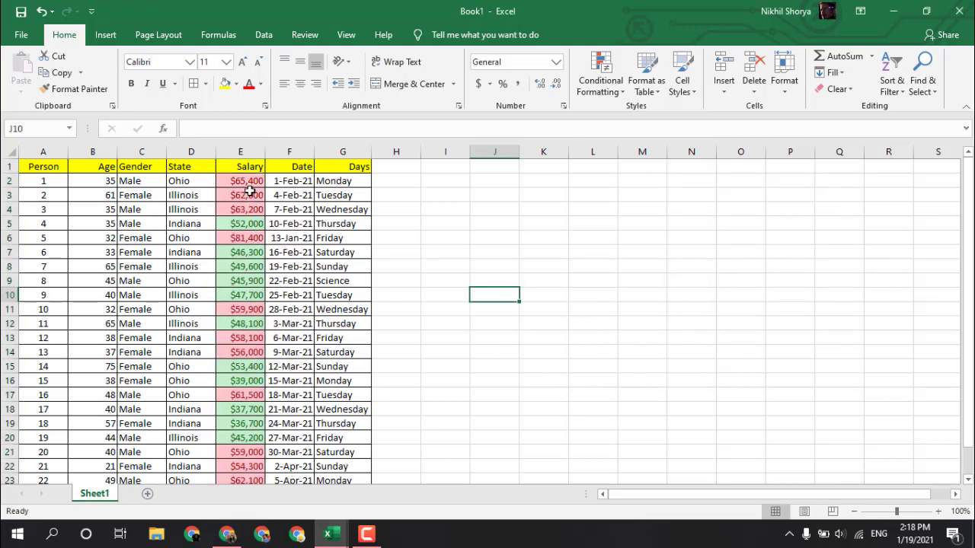
click(249, 224)
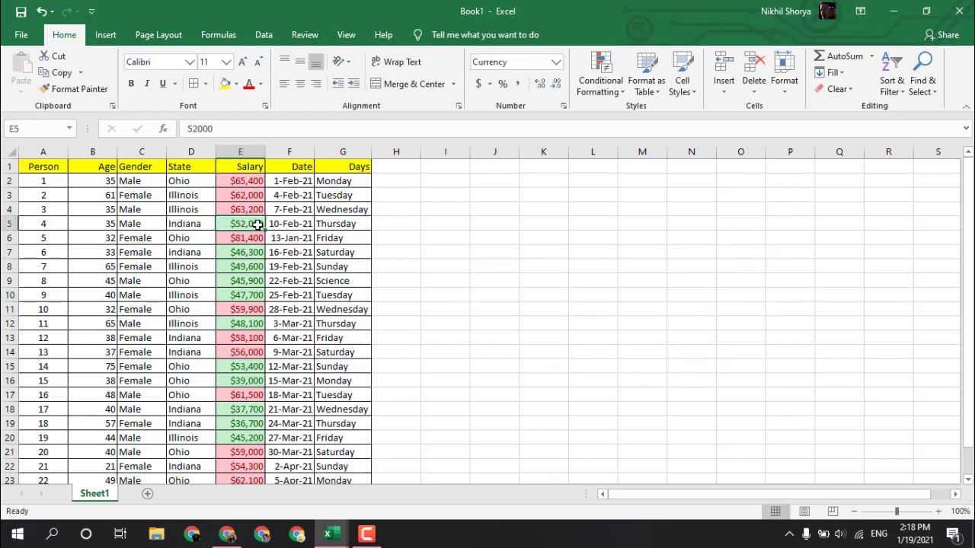
click(252, 368)
click(256, 380)
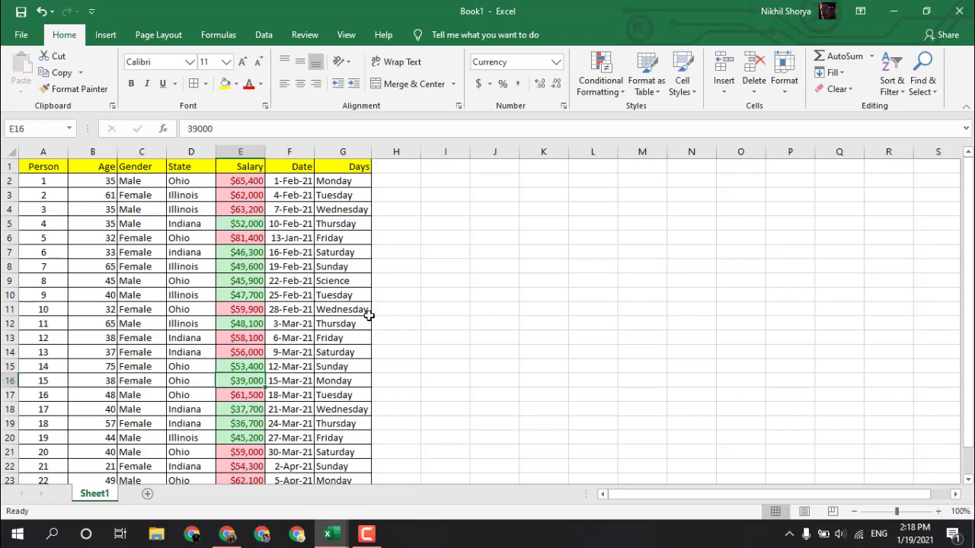
click(601, 86)
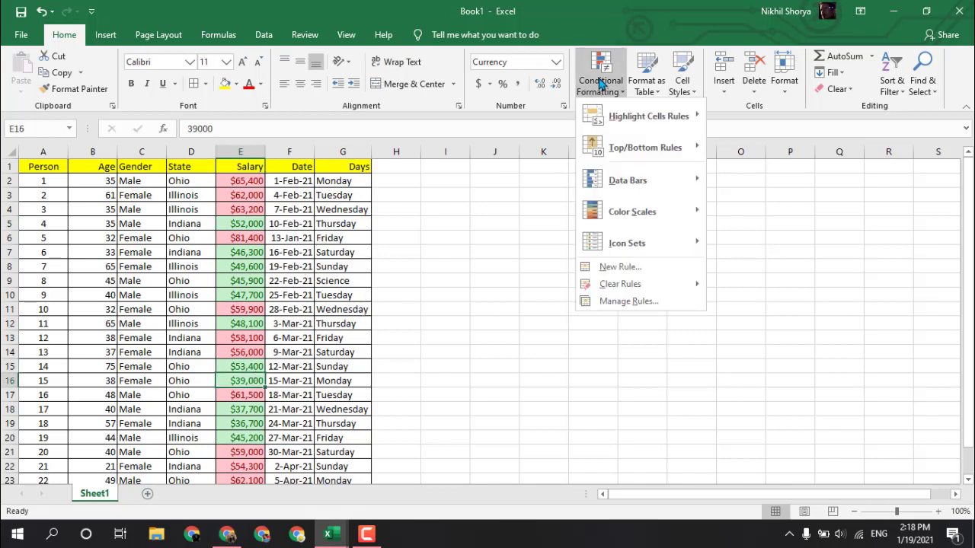
mouse_move(617, 122)
mouse_move(646, 156)
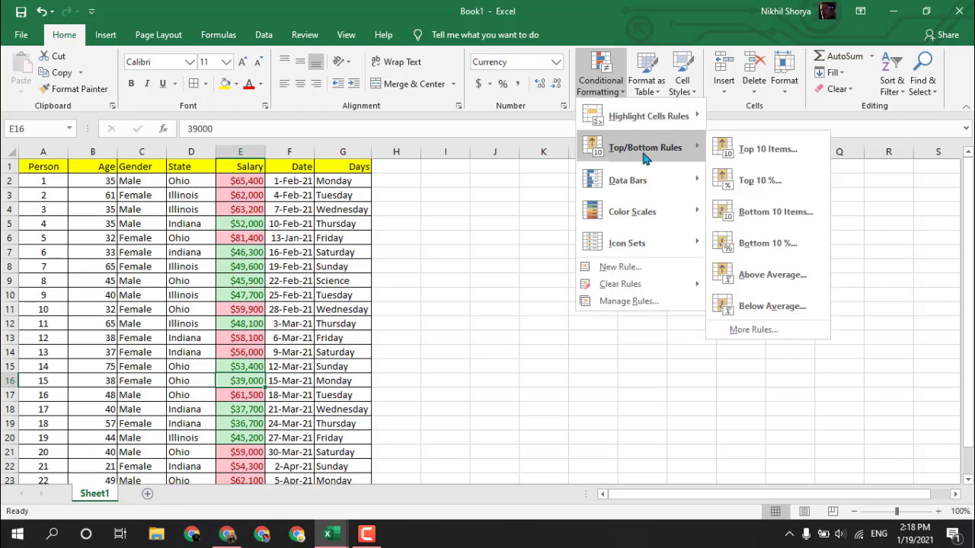
mouse_move(598, 190)
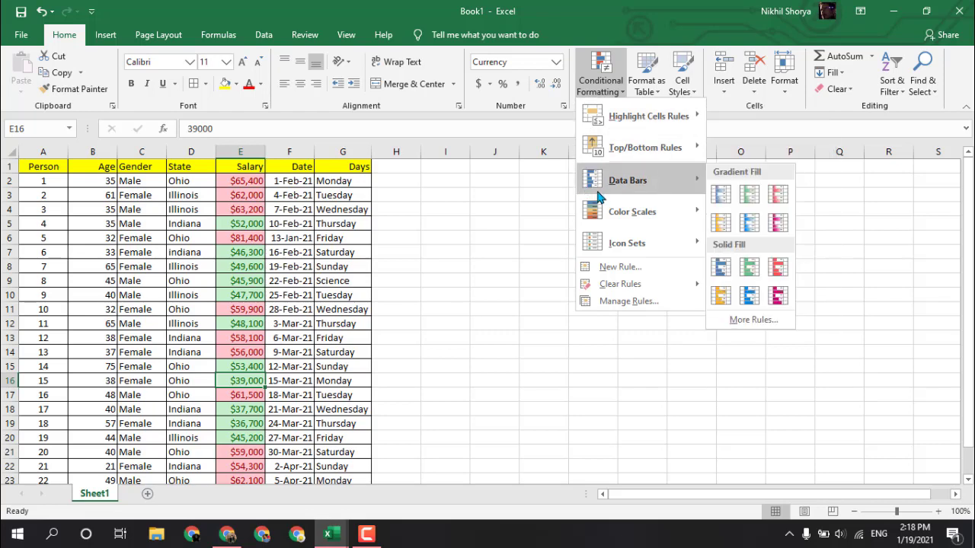
mouse_move(617, 254)
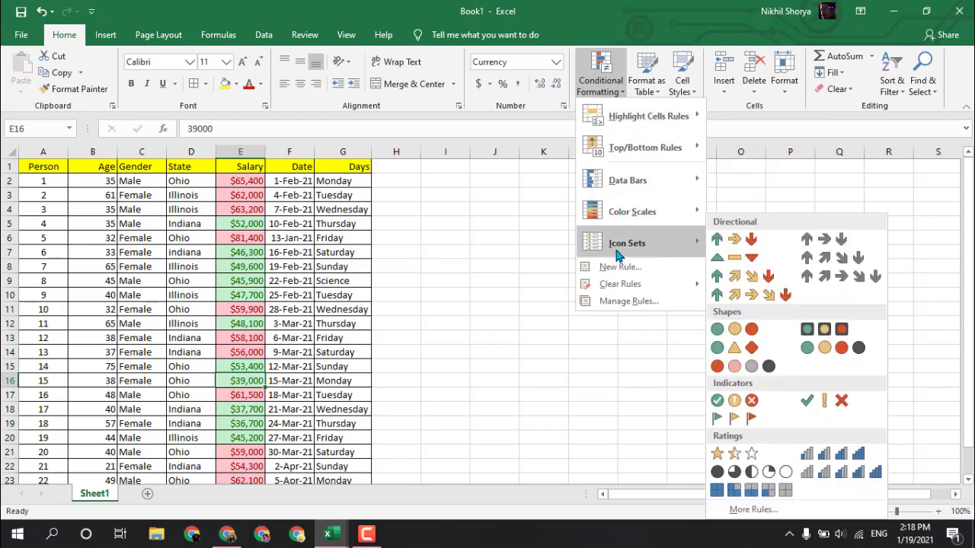
click(489, 222)
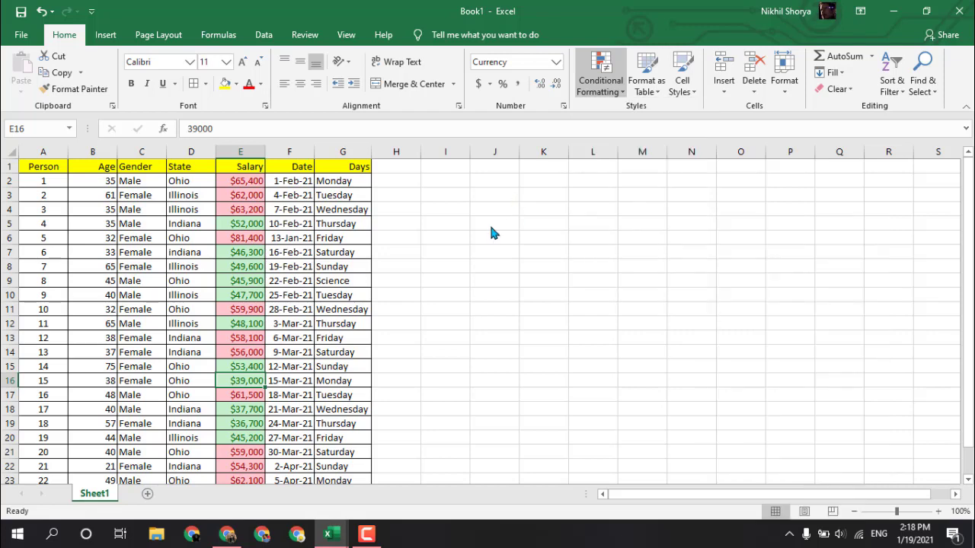
click(246, 194)
click(259, 181)
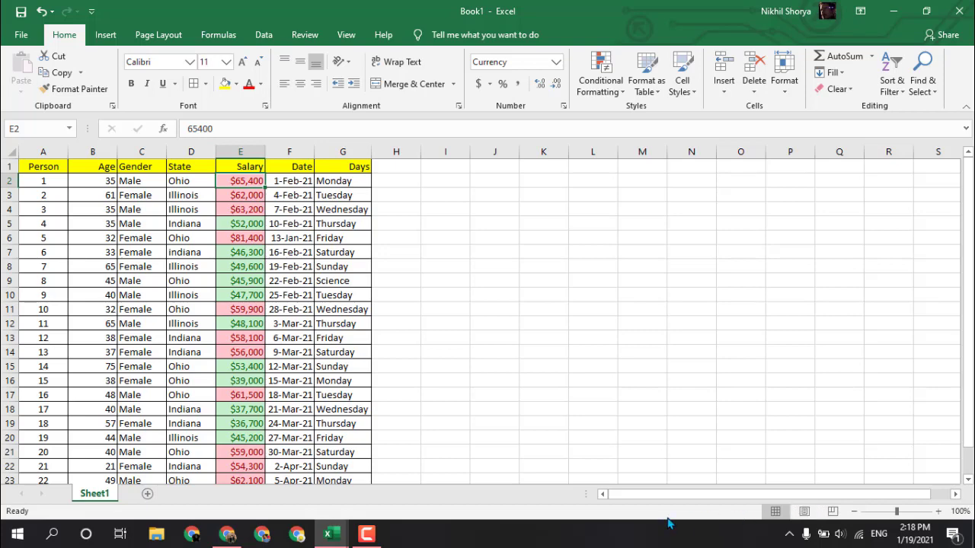
scroll(649, 341, down, 2)
scroll(429, 340, up, 2)
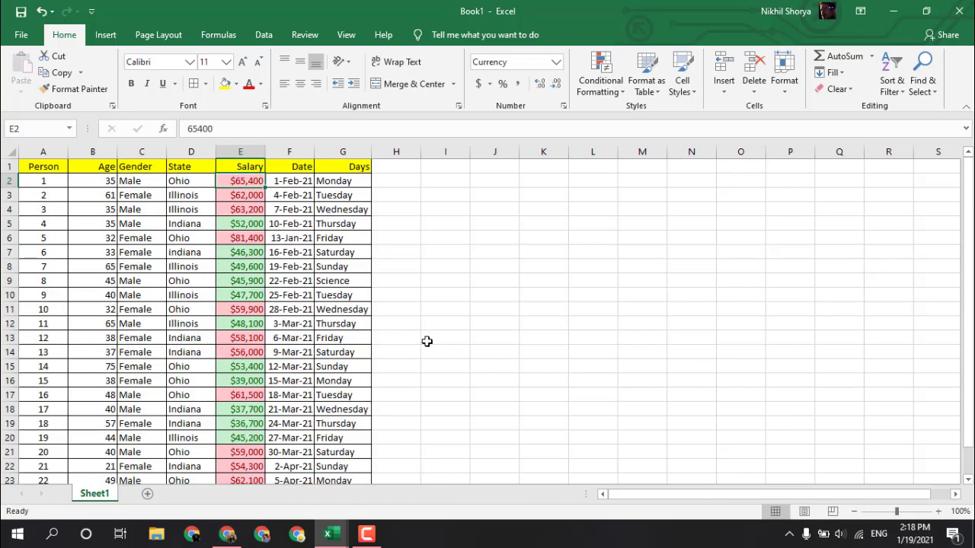